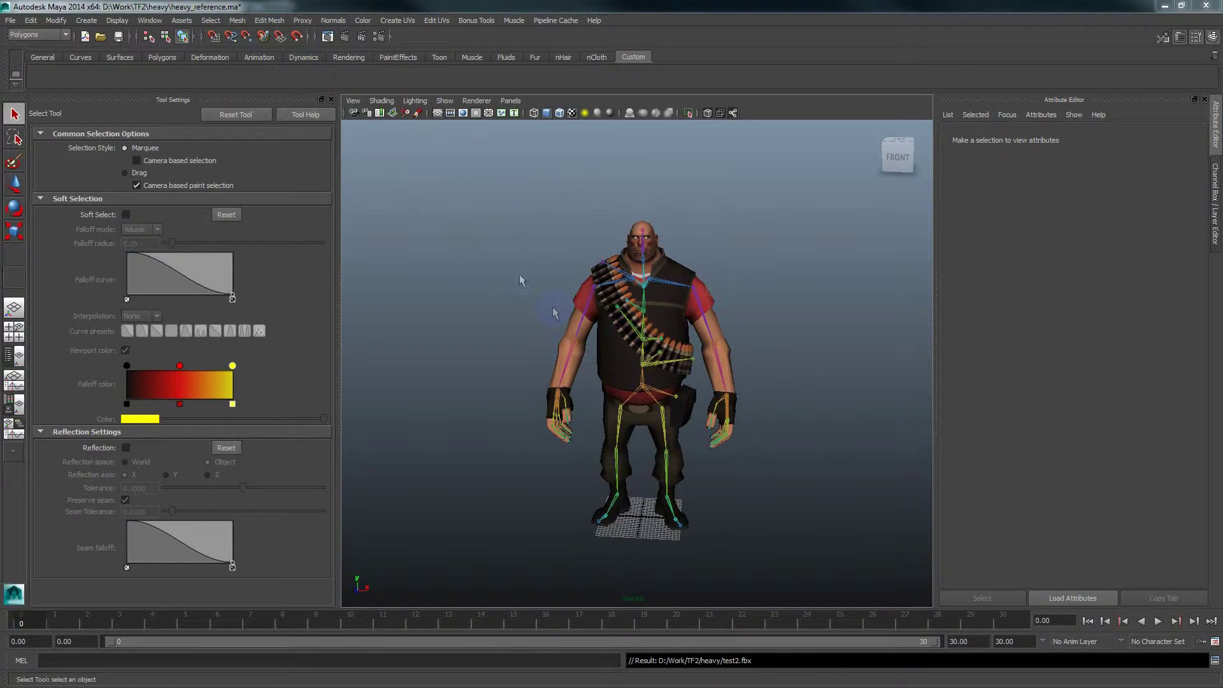
# Step: Export the entire character scene from Maya to the existing test2.fbx file
pyautogui.click(11, 21)
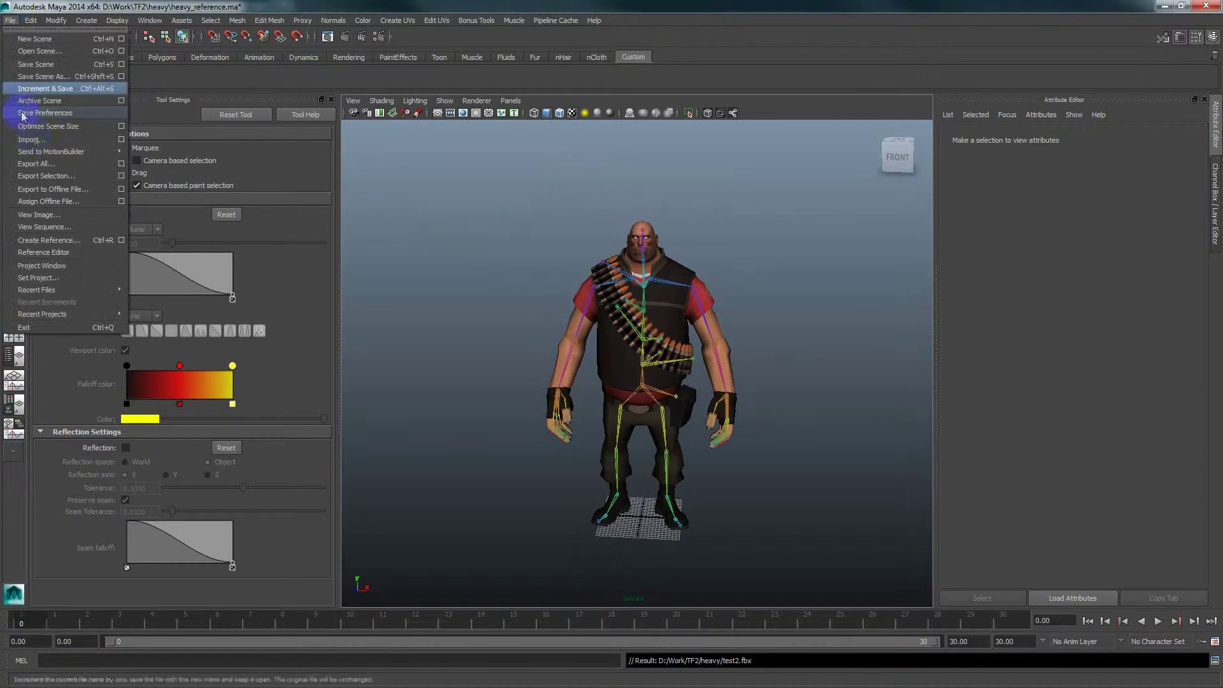
pyautogui.click(68, 162)
pyautogui.doubleClick(237, 217)
pyautogui.click(470, 355)
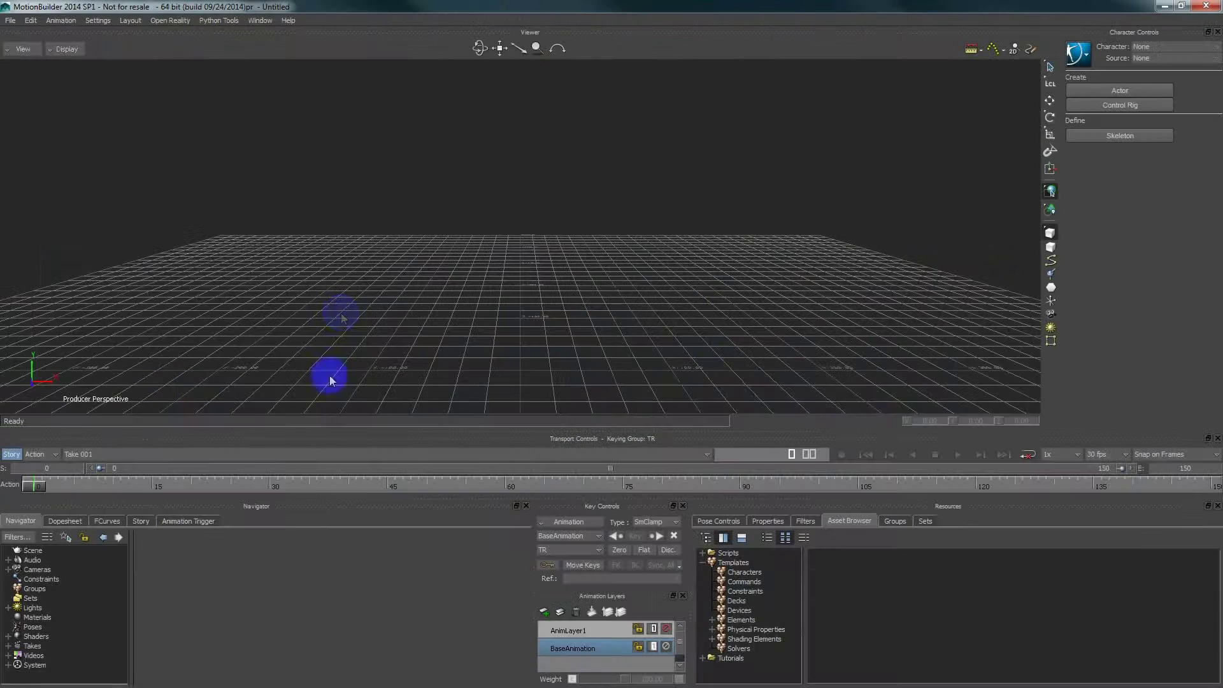
# Step: Switch to MotionBuilder and open D:\Work\TF2\heavy\test2.fbx with its default open options
pyautogui.click(10, 20)
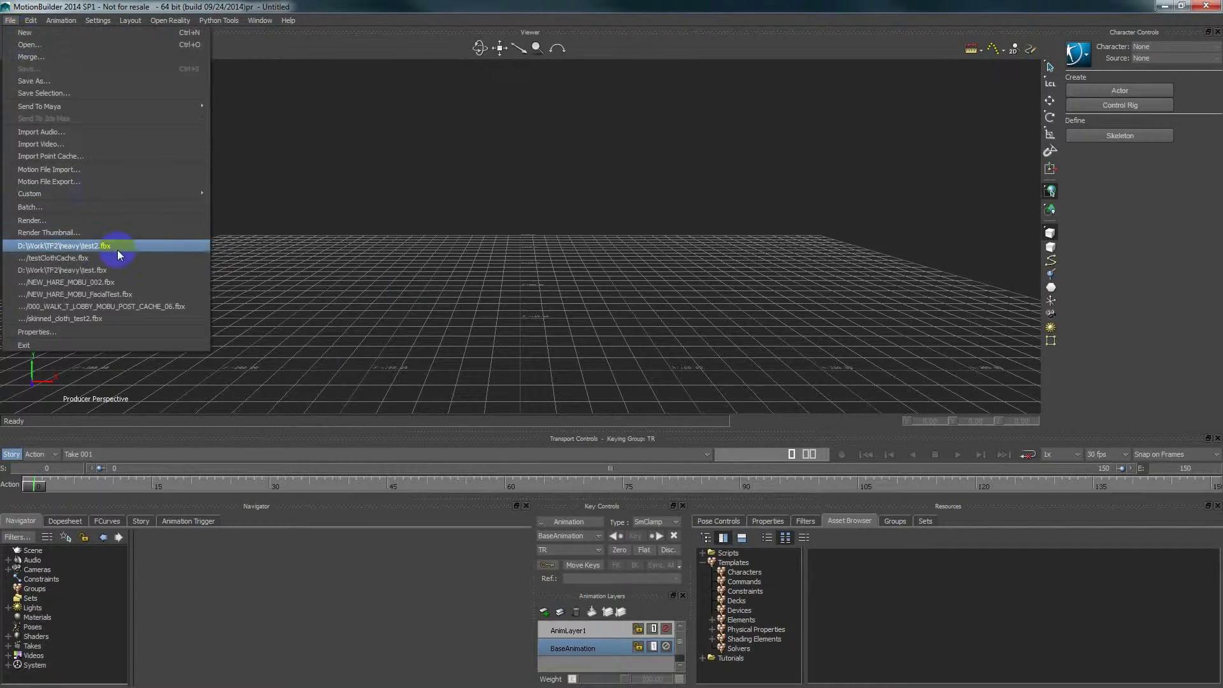
pyautogui.click(117, 248)
pyautogui.click(399, 632)
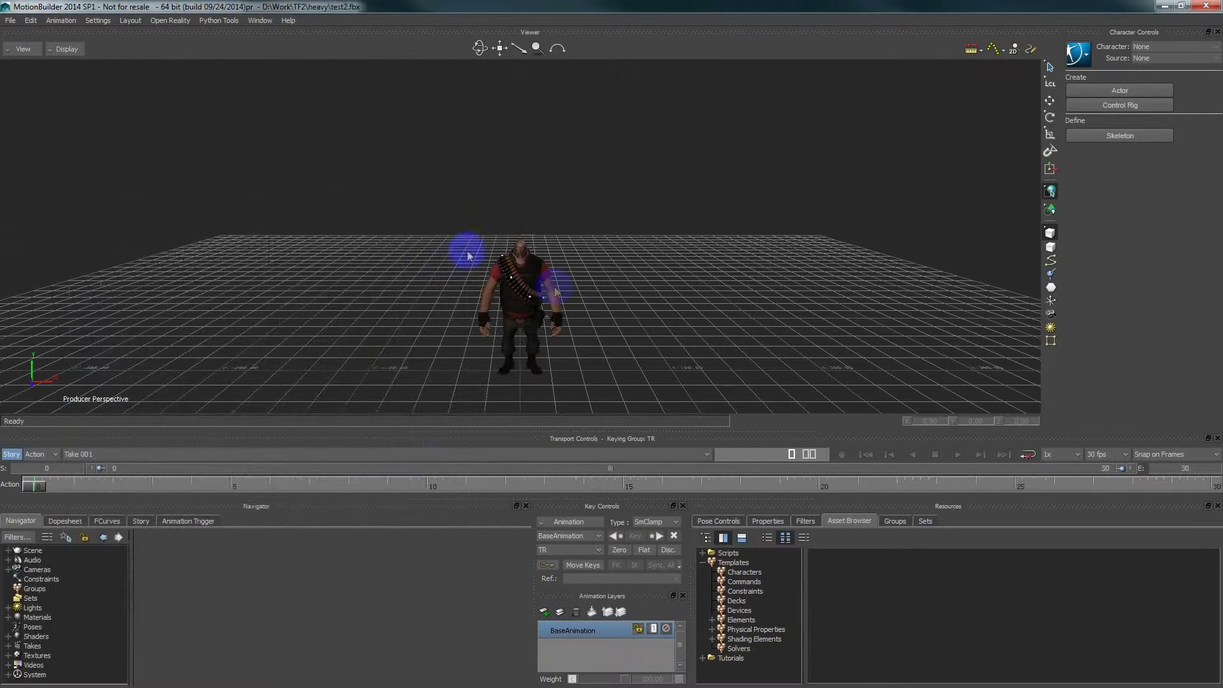
# Step: Frame the character in the viewer and set the display to X-Ray so the skeleton can be inspected through the mesh
pyautogui.press('a')
pyautogui.keyDown('ctrl'); pyautogui.keyDown('shift'); pyautogui.moveTo(612, 285); pyautogui.dragTo(668, 308); pyautogui.keyUp('shift'); pyautogui.keyUp('ctrl')
pyautogui.hotkey('ctrl', 'a')
pyautogui.hotkey('ctrl', 'a')
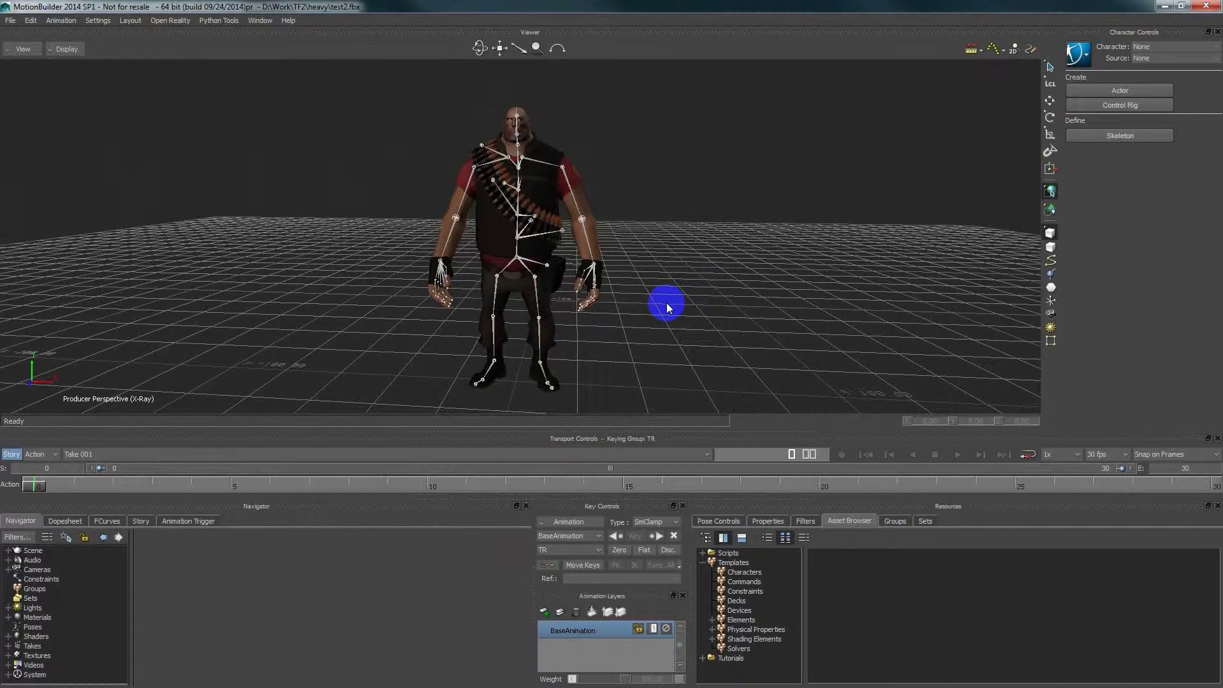
pyautogui.keyDown('ctrl'); pyautogui.keyDown('shift'); pyautogui.moveTo(668, 245); pyautogui.dragTo(669, 251); pyautogui.keyUp('shift'); pyautogui.keyUp('ctrl')
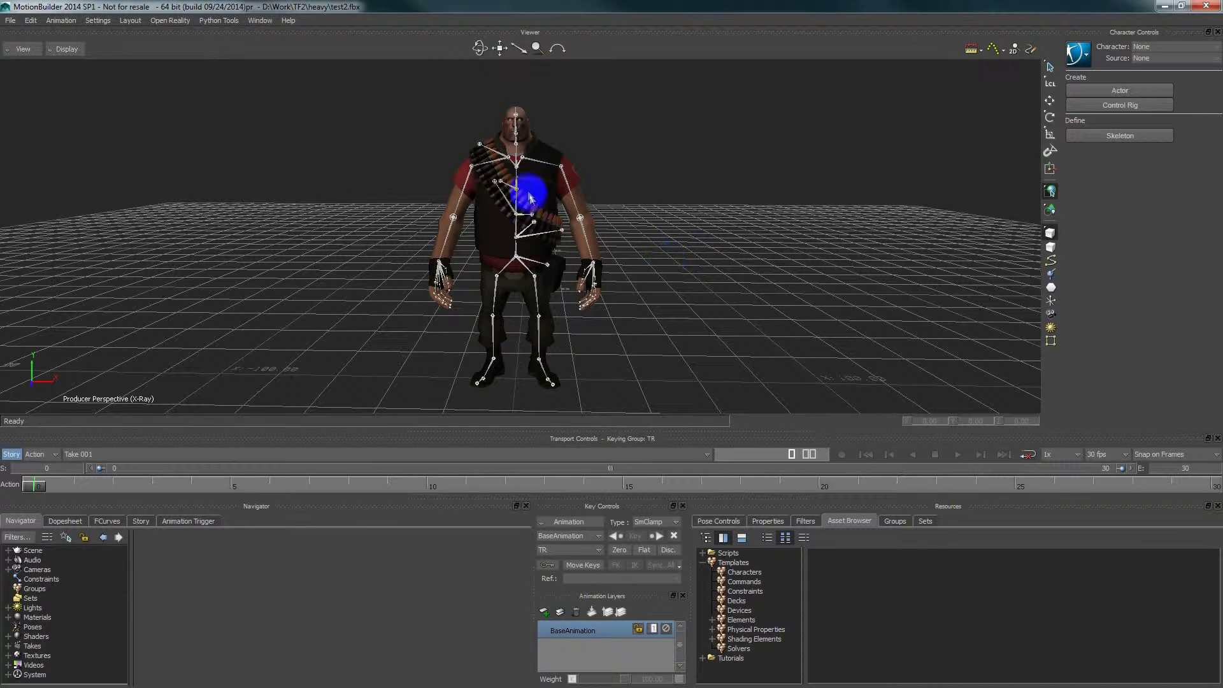
pyautogui.keyDown('ctrl'); pyautogui.keyDown('shift'); pyautogui.moveTo(522, 347); pyautogui.dragTo(587, 232); pyautogui.keyUp('shift'); pyautogui.keyUp('ctrl')
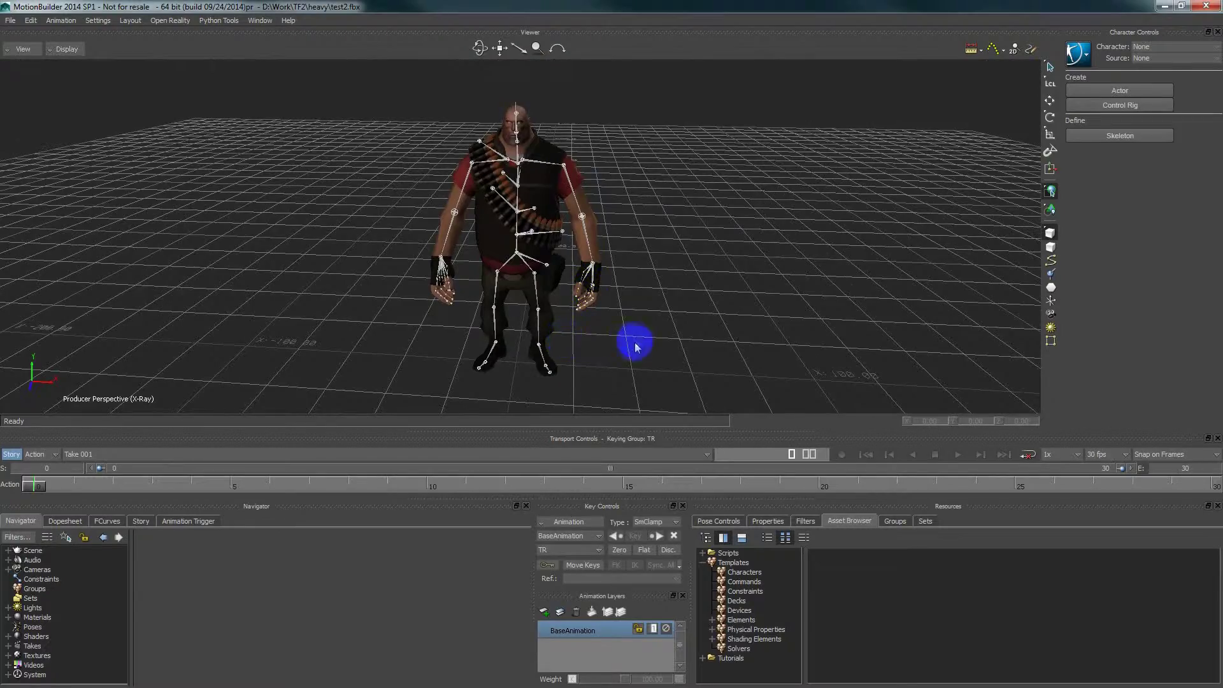
pyautogui.keyDown('ctrl'); pyautogui.keyDown('shift'); pyautogui.moveTo(635, 347); pyautogui.dragTo(560, 354); pyautogui.keyUp('shift'); pyautogui.keyUp('ctrl')
pyautogui.keyDown('ctrl'); pyautogui.keyDown('shift'); pyautogui.moveTo(752, 223); pyautogui.dragTo(553, 146); pyautogui.keyUp('shift'); pyautogui.keyUp('ctrl')
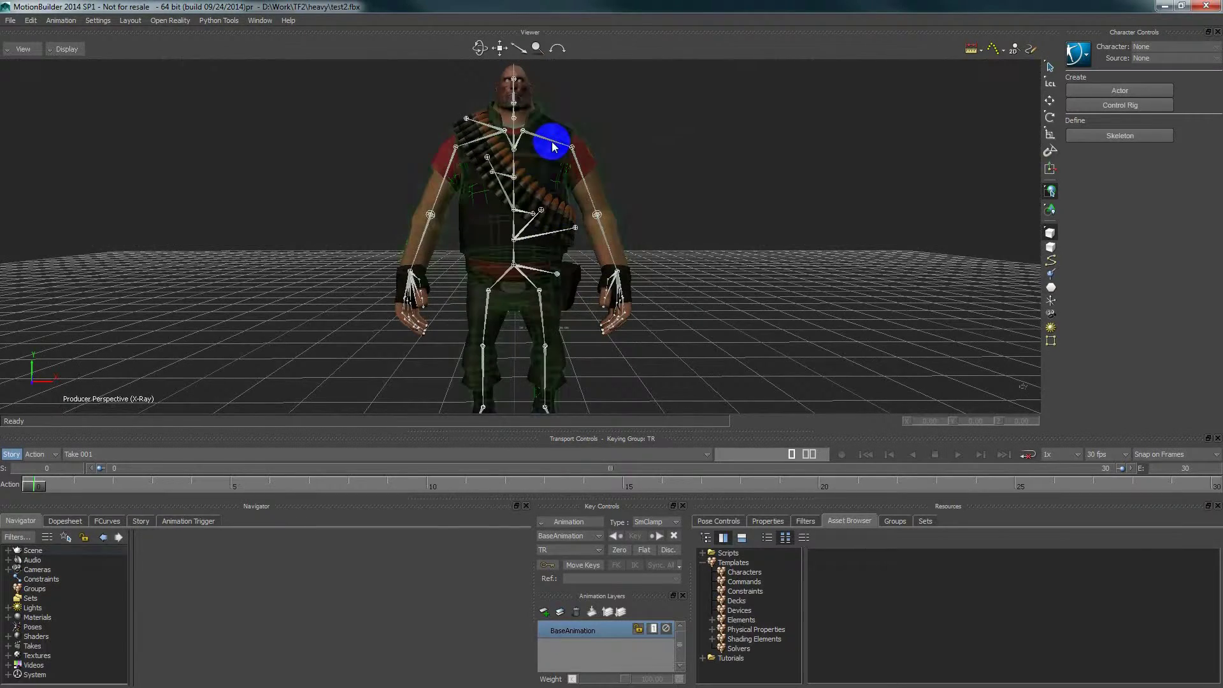
# Step: Select the left collar joint and restrict viewer selection to skeleton joints
pyautogui.click(553, 147)
pyautogui.click(554, 145)
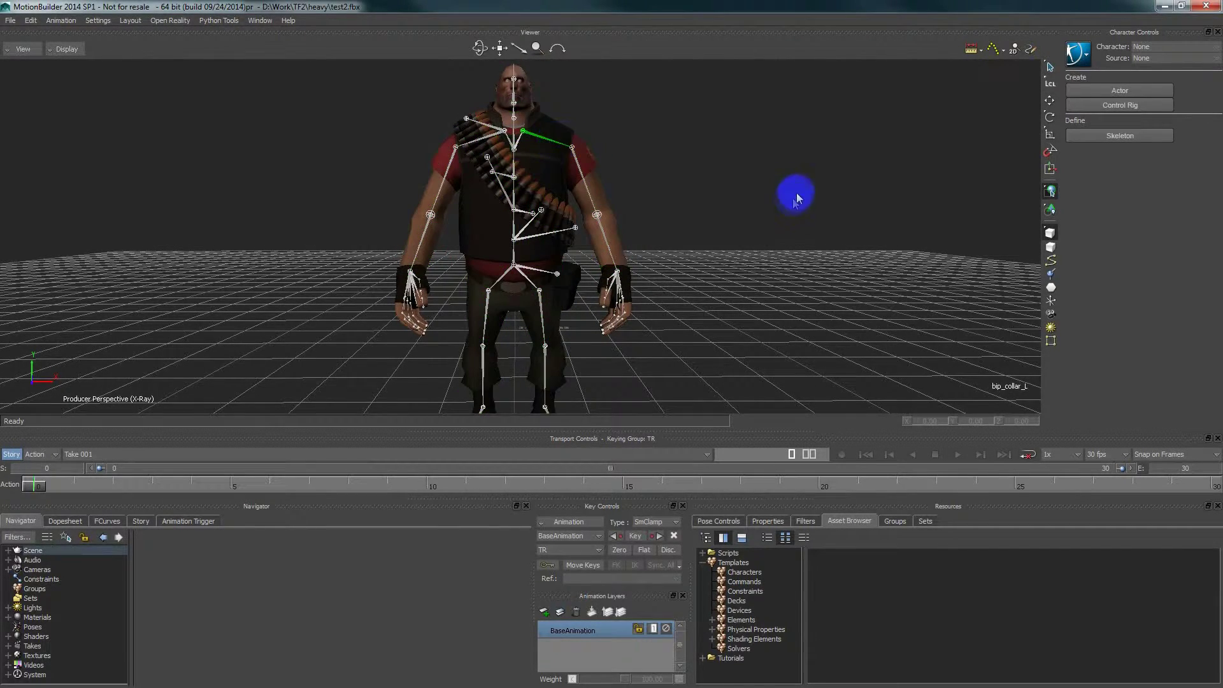
pyautogui.click(1052, 276)
pyautogui.keyDown('shift'); pyautogui.moveTo(552, 173); pyautogui.dragTo(551, 183); pyautogui.keyUp('shift')
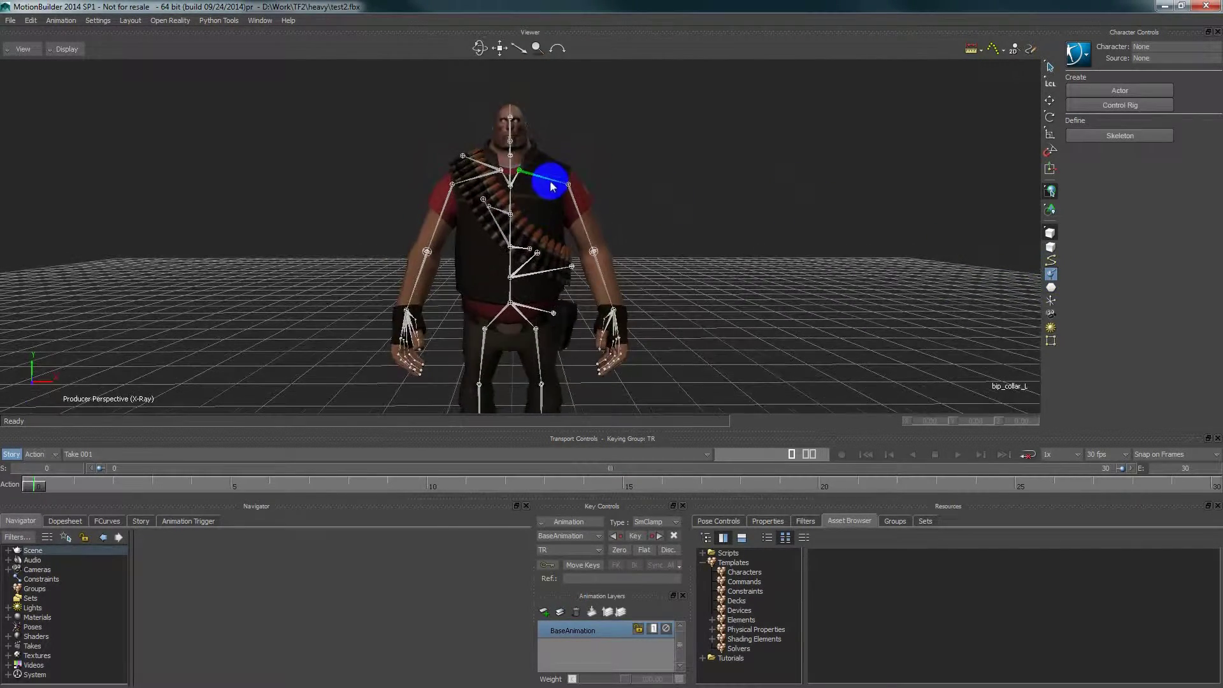
# Step: Activate the Rotate tool for the left collar joint and set its reference mode to local
pyautogui.press('e')
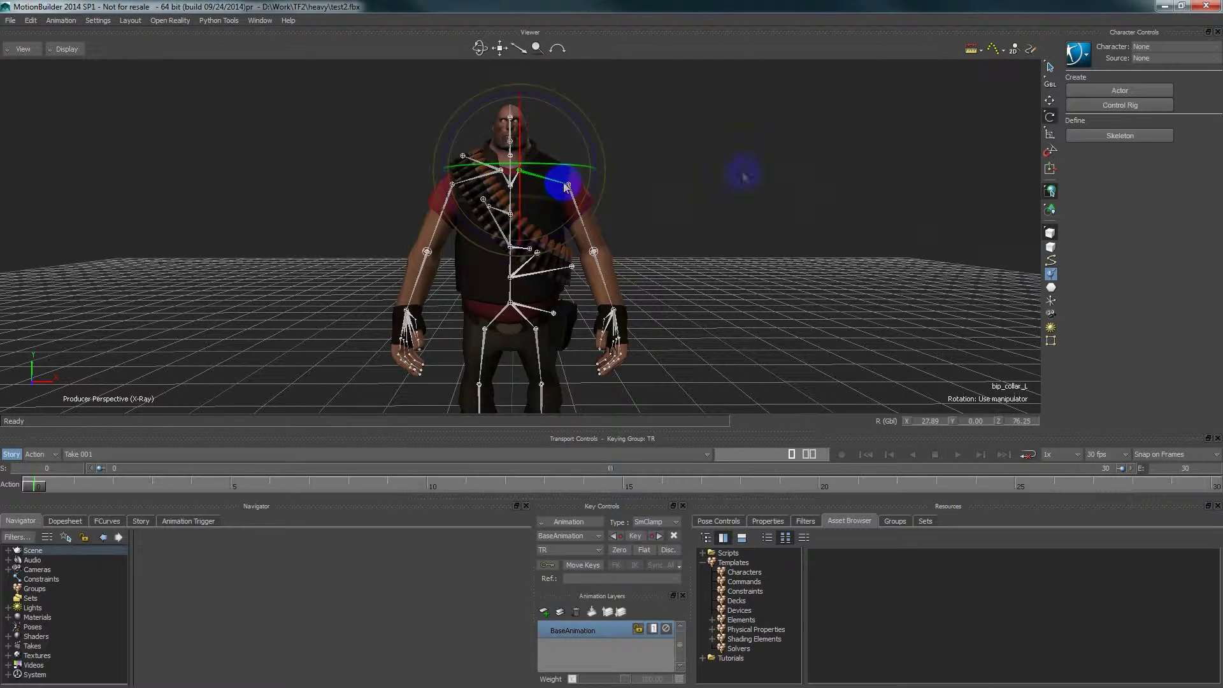
pyautogui.click(1051, 82)
pyautogui.click(1050, 95)
pyautogui.keyDown('shift'); pyautogui.moveTo(603, 190); pyautogui.dragTo(598, 211); pyautogui.keyUp('shift')
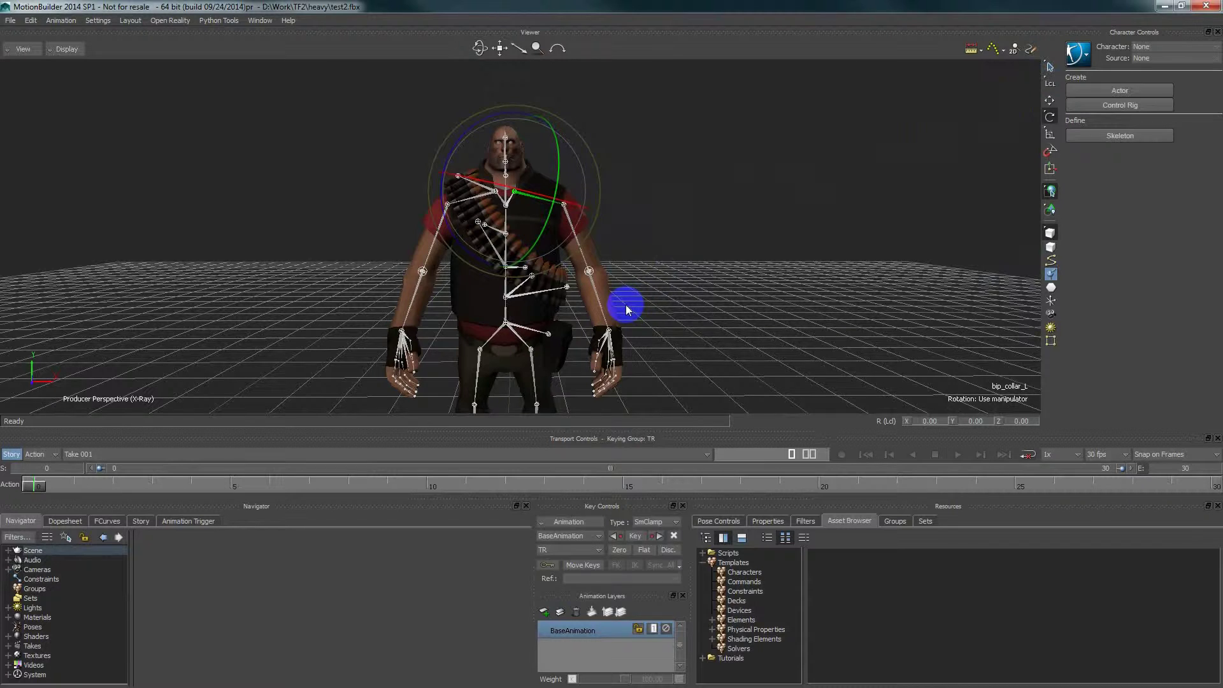
# Step: Try bending the left lower arm around its local X axis, undo the rotation and clear the selection
pyautogui.click(593, 287)
pyautogui.keyDown('ctrl'); pyautogui.keyDown('shift'); pyautogui.moveTo(735, 314); pyautogui.dragTo(531, 273); pyautogui.keyUp('shift'); pyautogui.keyUp('ctrl')
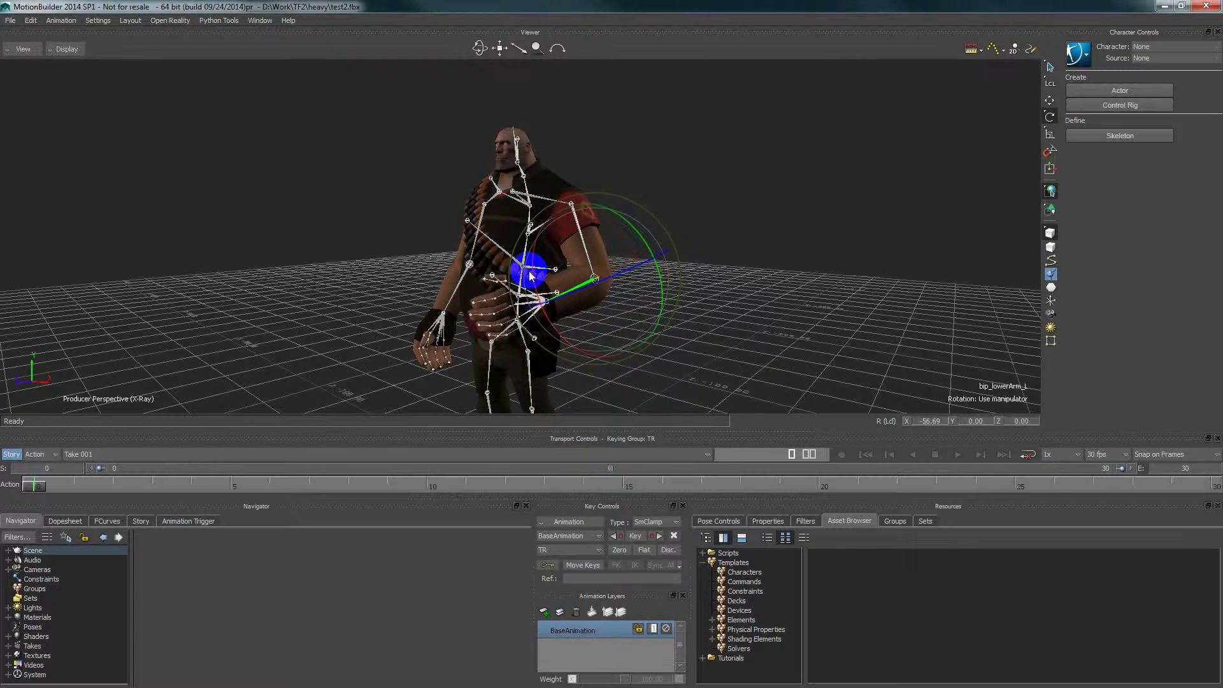
pyautogui.hotkey('ctrl', 'z')
pyautogui.keyDown('ctrl'); pyautogui.keyDown('shift'); pyautogui.moveTo(736, 307); pyautogui.dragTo(818, 234); pyautogui.keyUp('shift'); pyautogui.keyUp('ctrl')
pyautogui.click(796, 227)
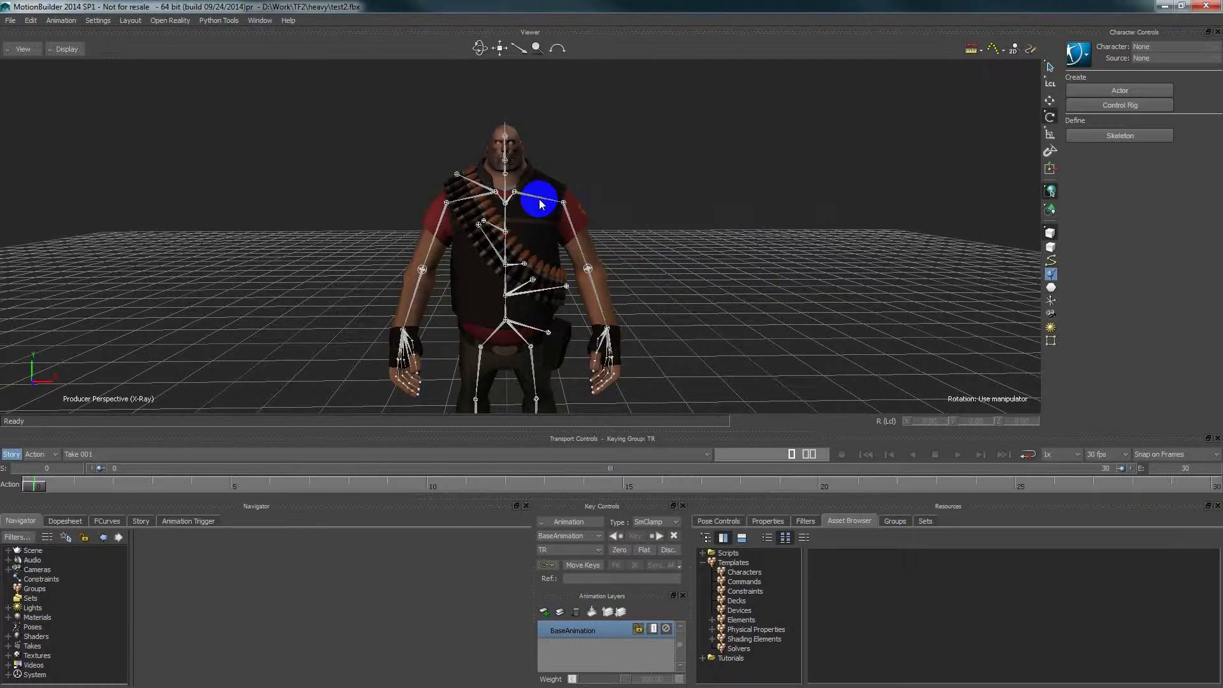
# Step: In the front view, level the left arm by rotating its collar about 10.6° and its upper arm about 59.8° around local Z
pyautogui.click(543, 203)
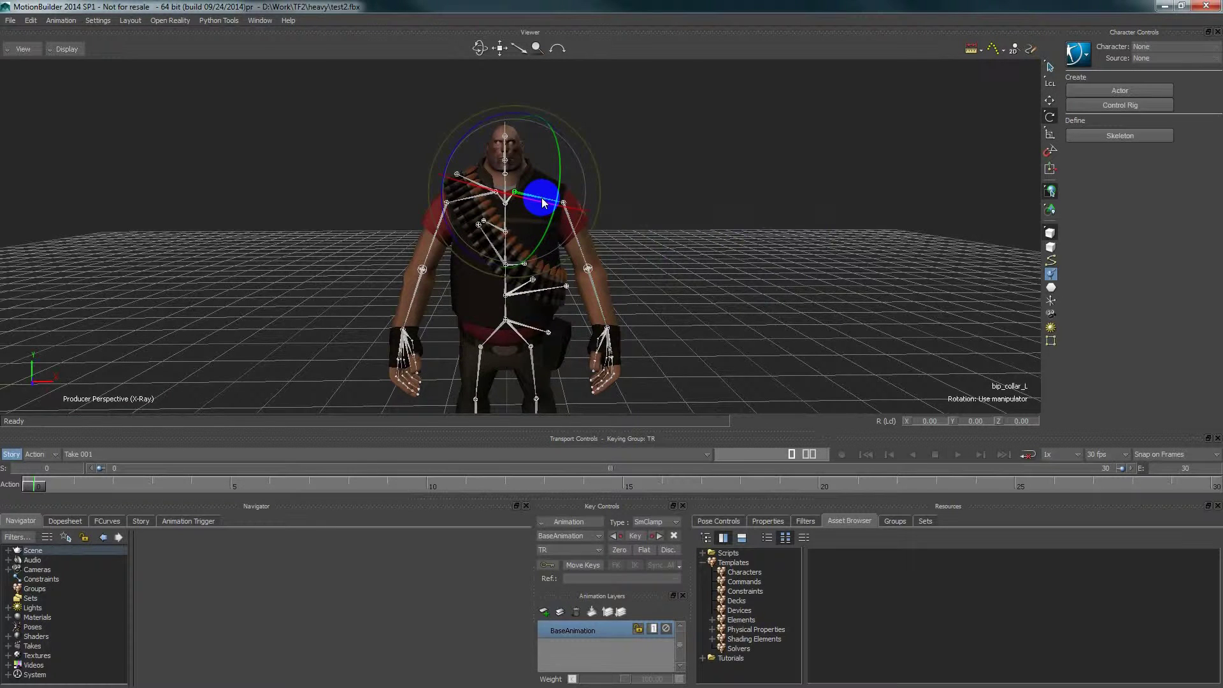
pyautogui.hotkey('ctrl', 'f')
pyautogui.keyDown('shift'); pyautogui.moveTo(662, 261); pyautogui.dragTo(644, 281); pyautogui.keyUp('shift')
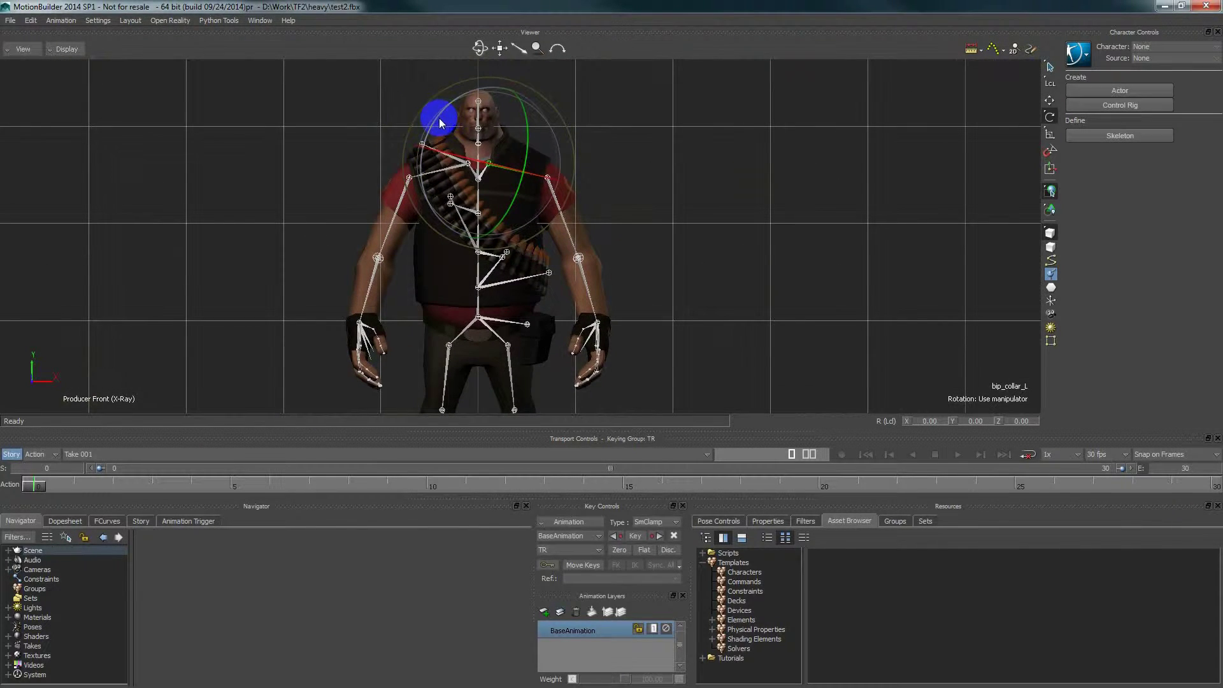
pyautogui.moveTo(438, 123); pyautogui.dragTo(431, 120)
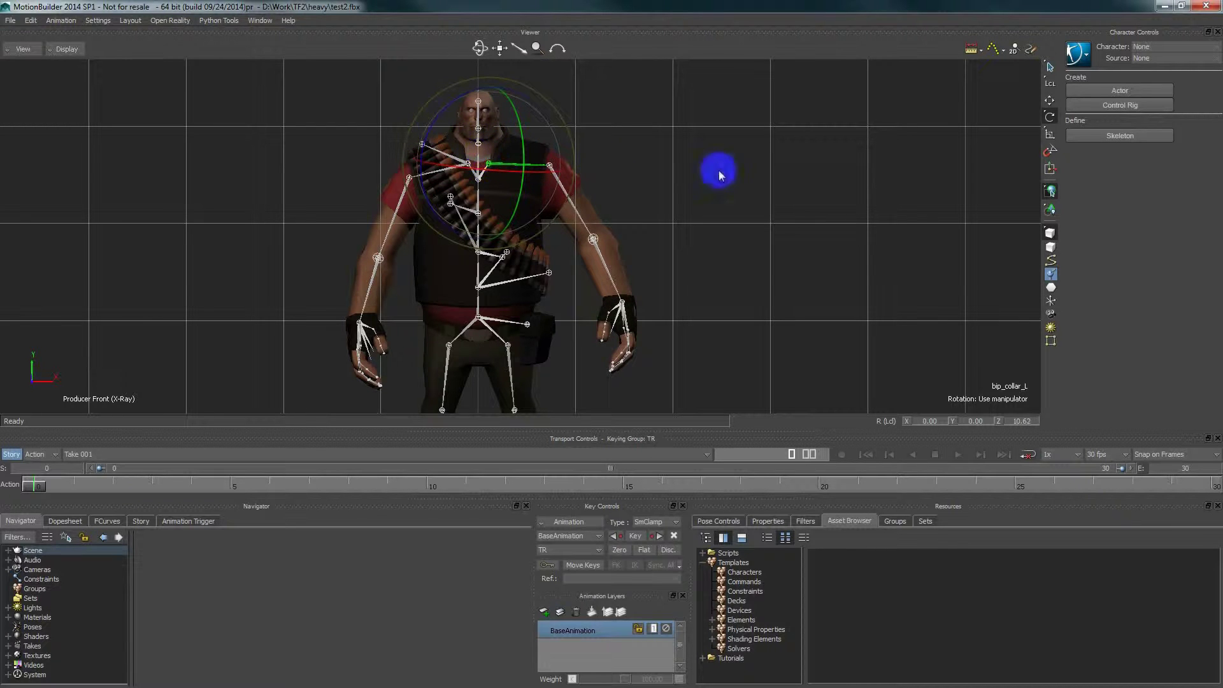
pyautogui.click(578, 214)
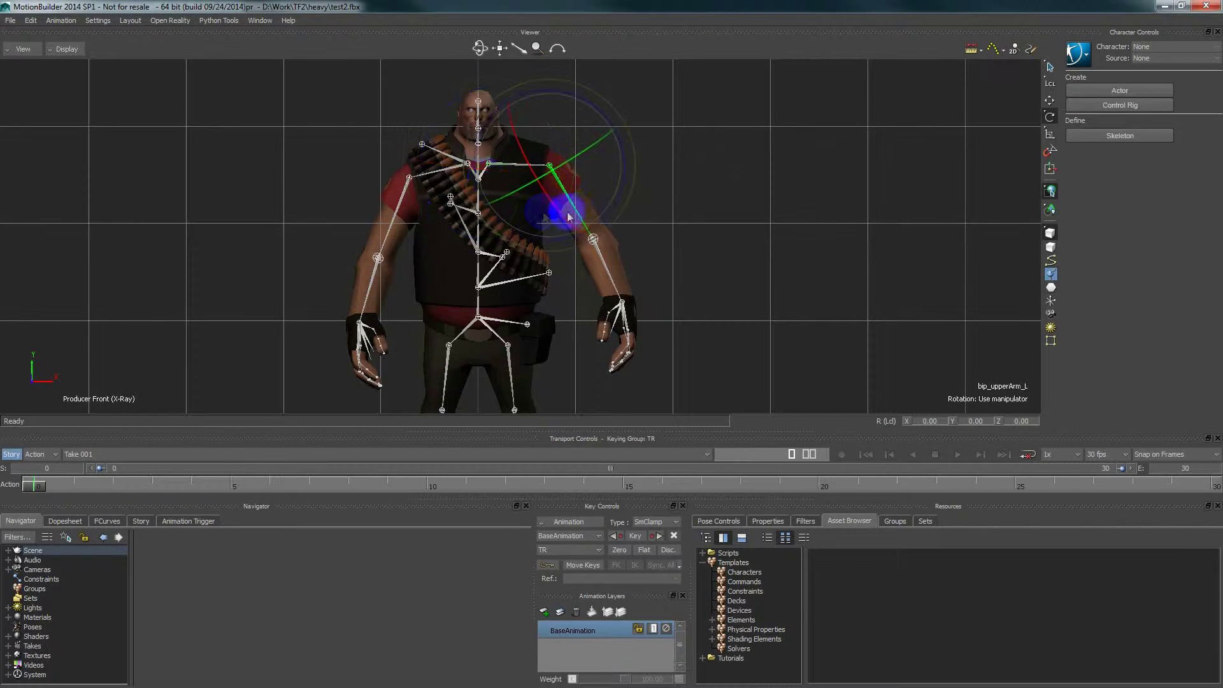
pyautogui.moveTo(570, 95); pyautogui.dragTo(537, 79)
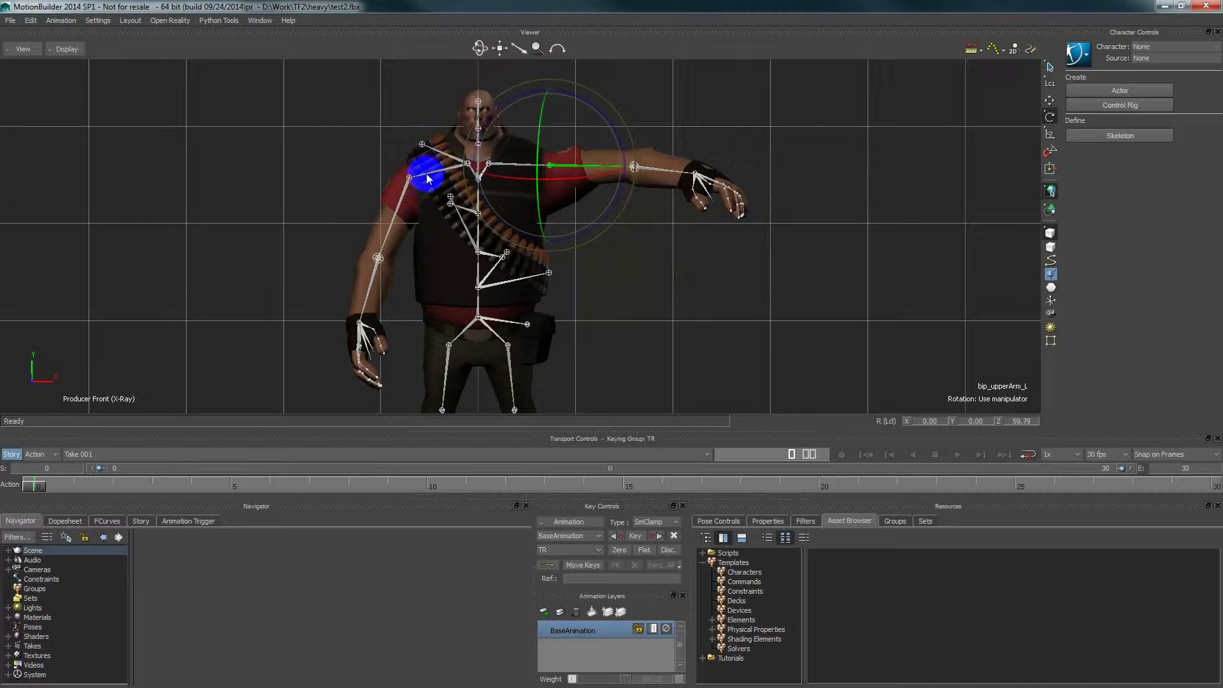
# Step: Level the right arm by rotating its collar about 11.2° and its upper arm about 60.5° around local Z
pyautogui.click(425, 177)
pyautogui.moveTo(515, 127); pyautogui.dragTo(528, 132)
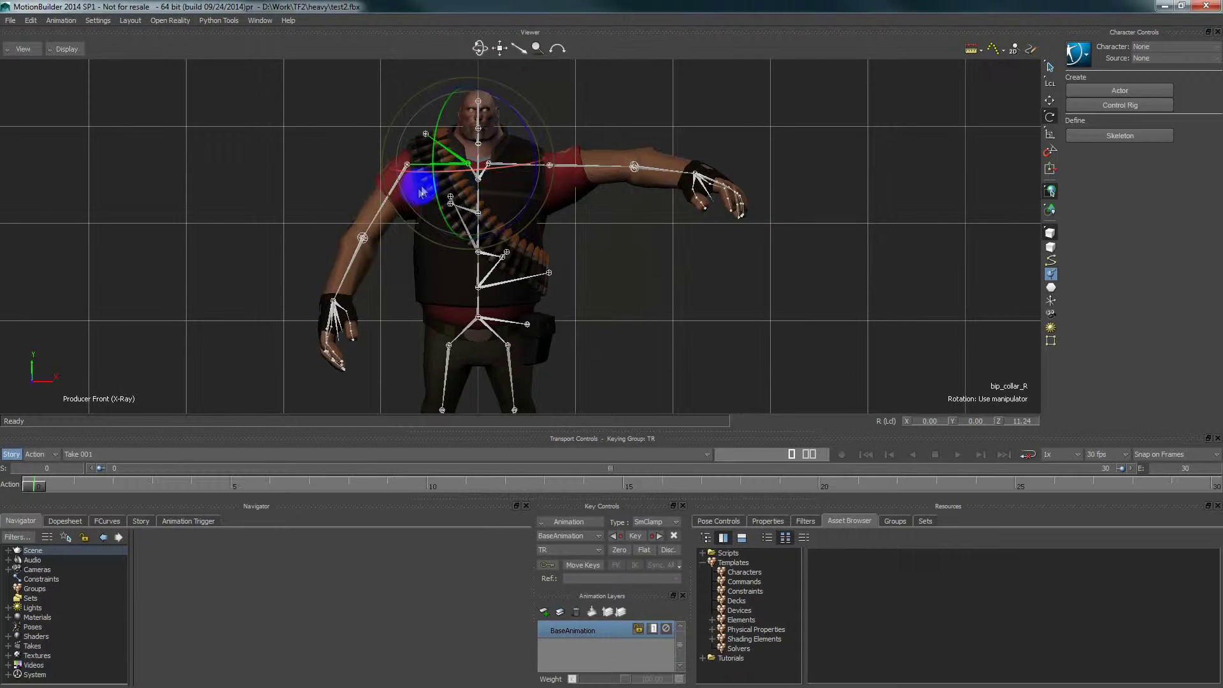
pyautogui.click(377, 214)
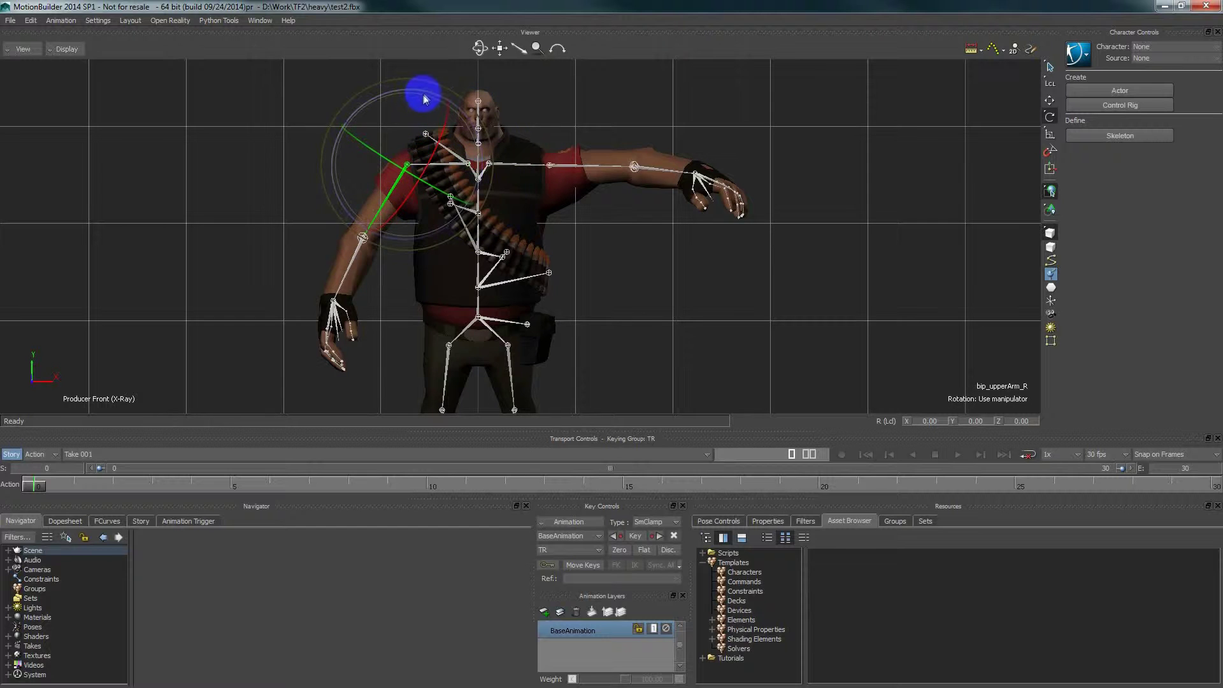
pyautogui.moveTo(426, 97); pyautogui.dragTo(464, 116)
# Step: In the top view, straighten the left arm sideways by rotating the upper arm about 15.4° around local X and aligning the lower arm
pyautogui.moveTo(616, 258); pyautogui.dragTo(608, 257, button='middle')
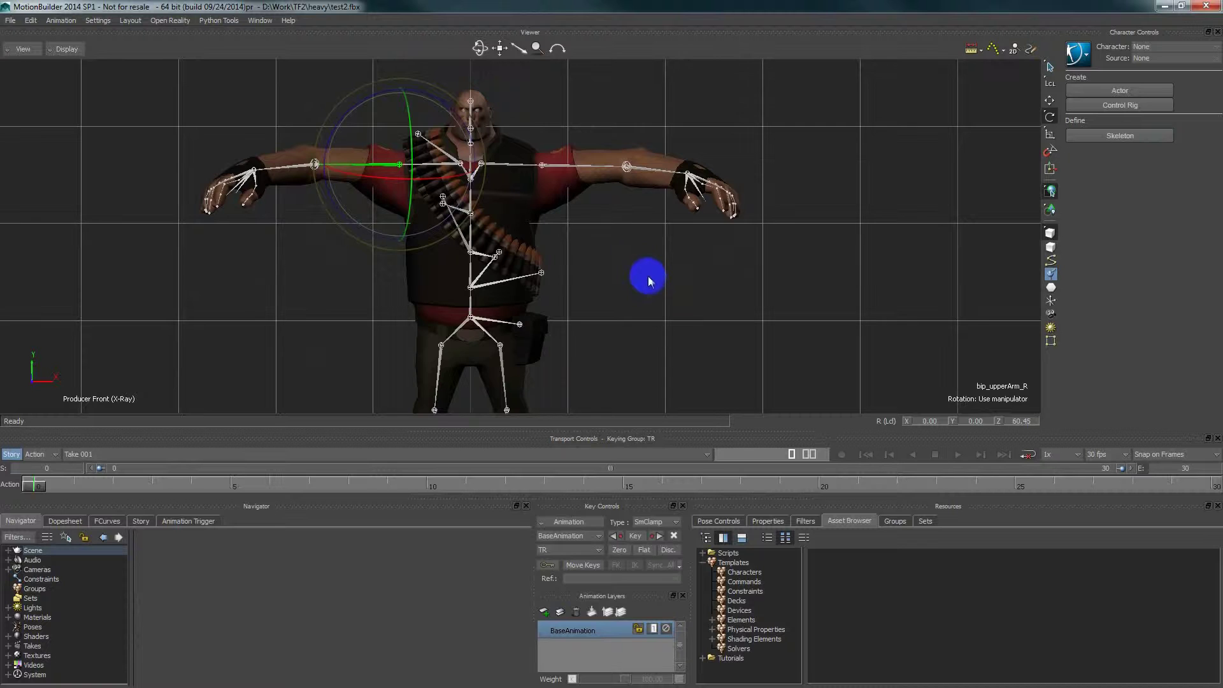
pyautogui.hotkey('ctrl', 't')
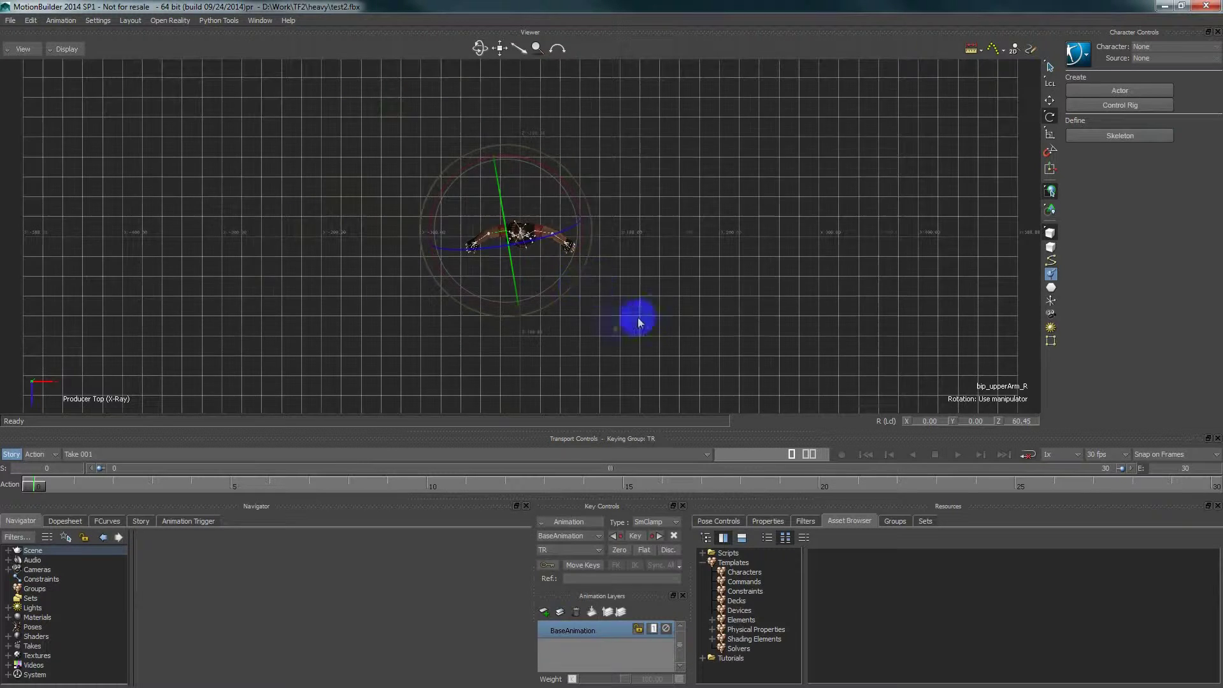
pyautogui.keyDown('ctrl'); pyautogui.moveTo(623, 341); pyautogui.dragTo(727, 374); pyautogui.keyUp('ctrl')
pyautogui.keyDown('shift'); pyautogui.moveTo(578, 350); pyautogui.dragTo(648, 309); pyautogui.keyUp('shift')
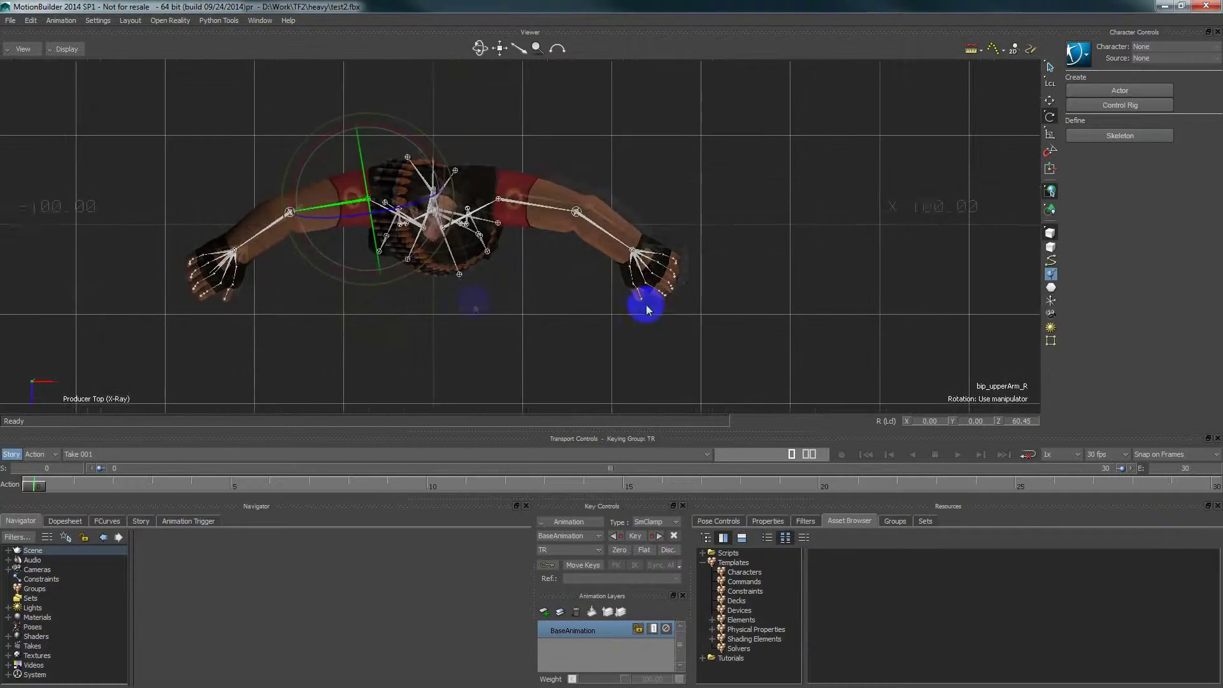
pyautogui.keyDown('ctrl'); pyautogui.moveTo(468, 290); pyautogui.dragTo(507, 312); pyautogui.keyUp('ctrl')
pyautogui.keyDown('shift'); pyautogui.moveTo(471, 193); pyautogui.dragTo(535, 204); pyautogui.keyUp('shift')
pyautogui.click(546, 215)
pyautogui.moveTo(592, 173); pyautogui.dragTo(592, 161)
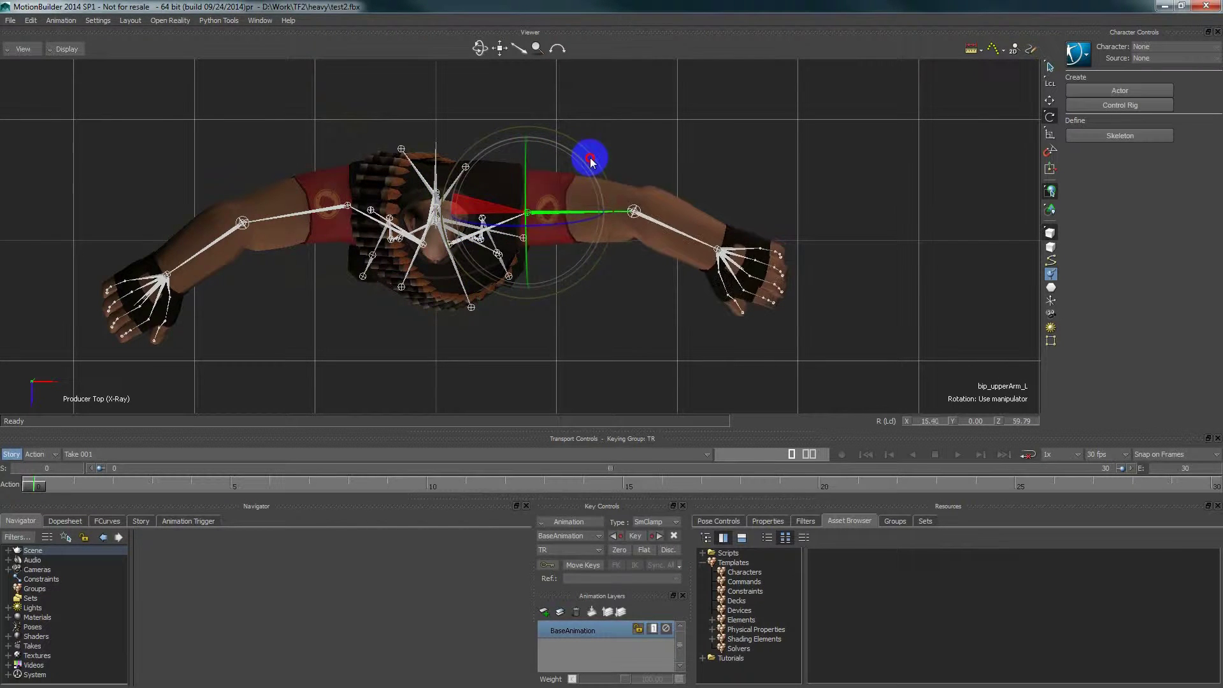
pyautogui.click(665, 229)
pyautogui.moveTo(638, 138); pyautogui.dragTo(623, 135)
# Step: Straighten the right arm sideways by rotating the upper arm about 9.7° around local X and aligning the lower arm
pyautogui.click(307, 219)
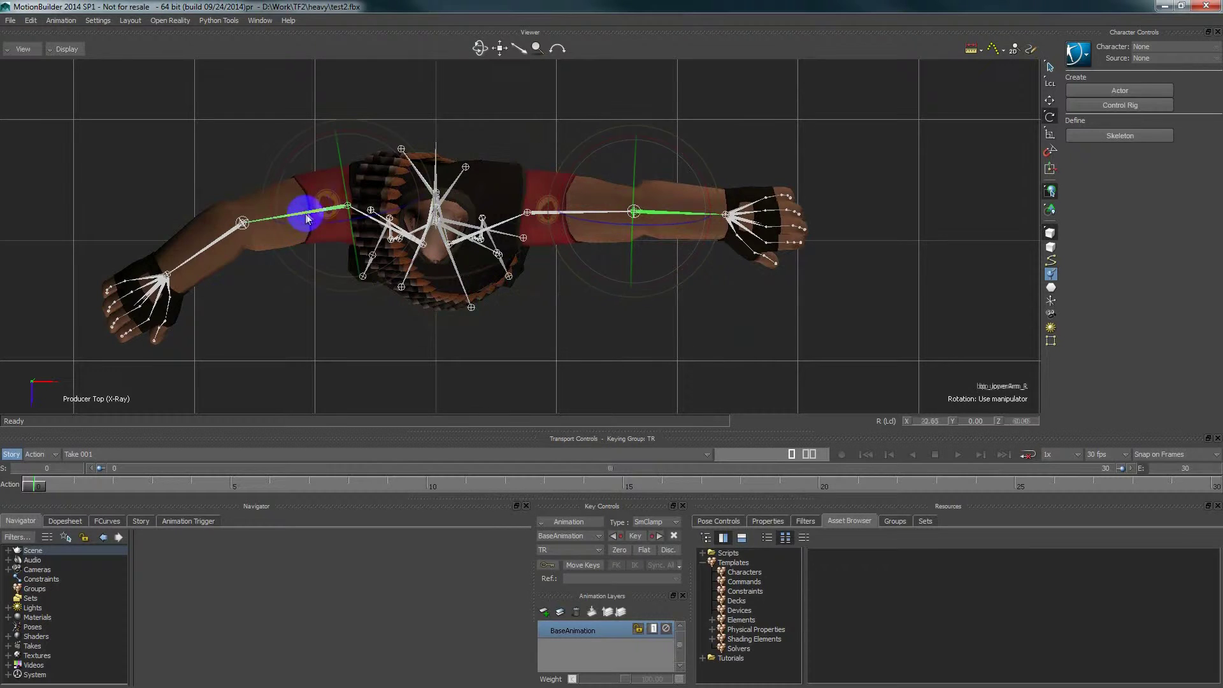
pyautogui.moveTo(395, 143); pyautogui.dragTo(399, 148)
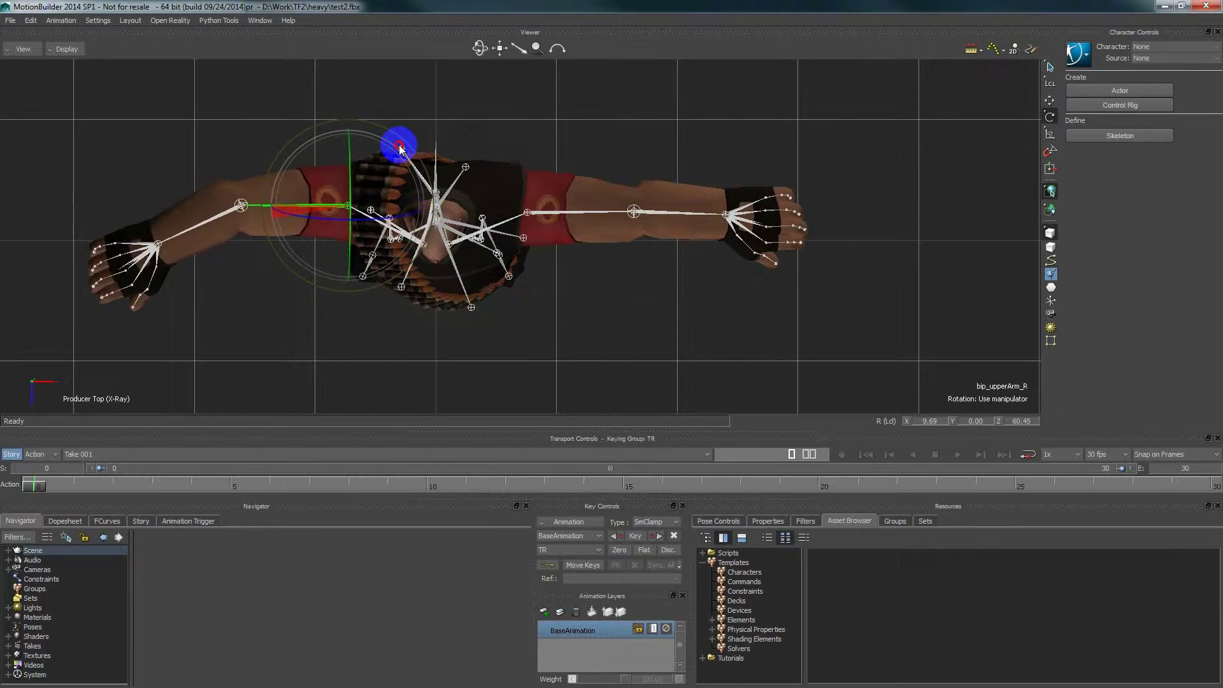
pyautogui.click(219, 212)
pyautogui.moveTo(295, 154); pyautogui.dragTo(304, 167)
# Step: Twist the right and left upper arms to about 10° each around their local Y axes
pyautogui.click(328, 204)
pyautogui.moveTo(351, 194); pyautogui.dragTo(353, 189)
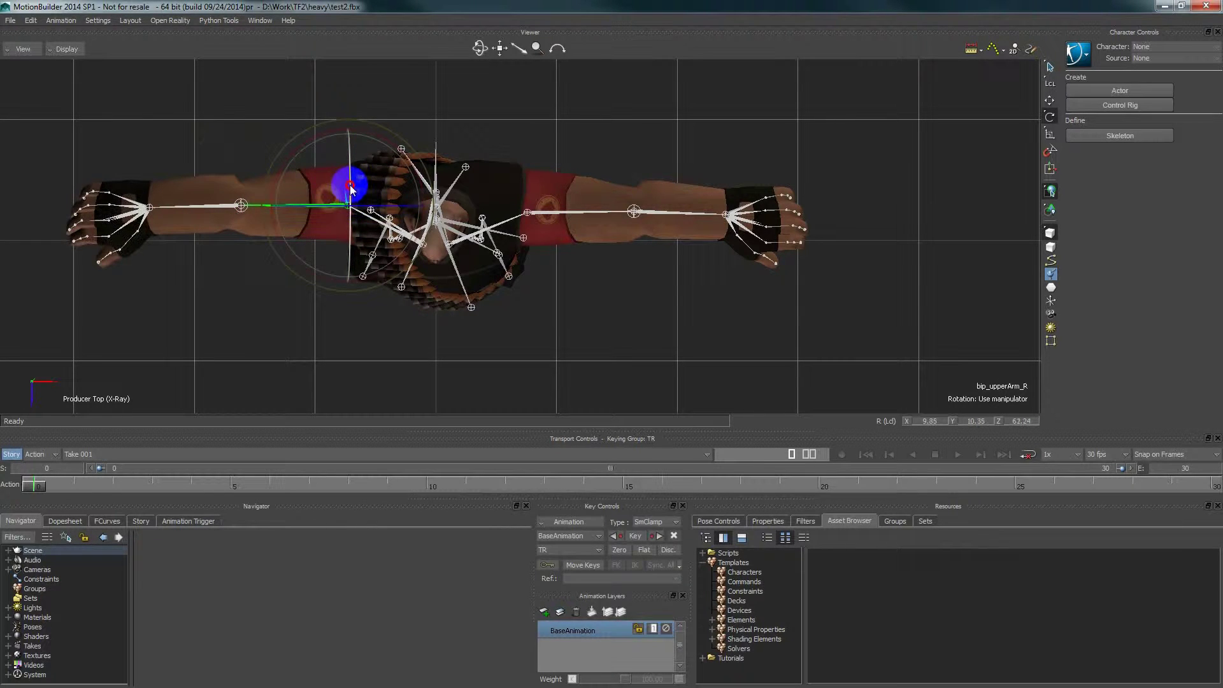
pyautogui.click(559, 212)
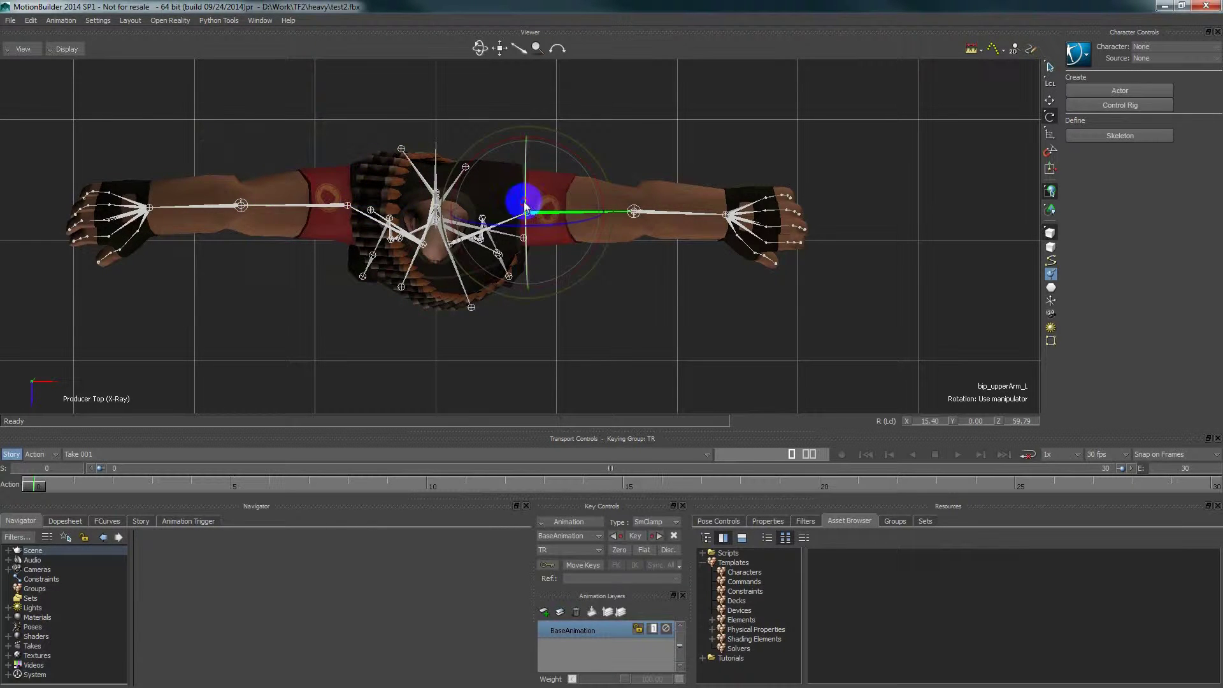
pyautogui.moveTo(526, 198); pyautogui.dragTo(527, 191)
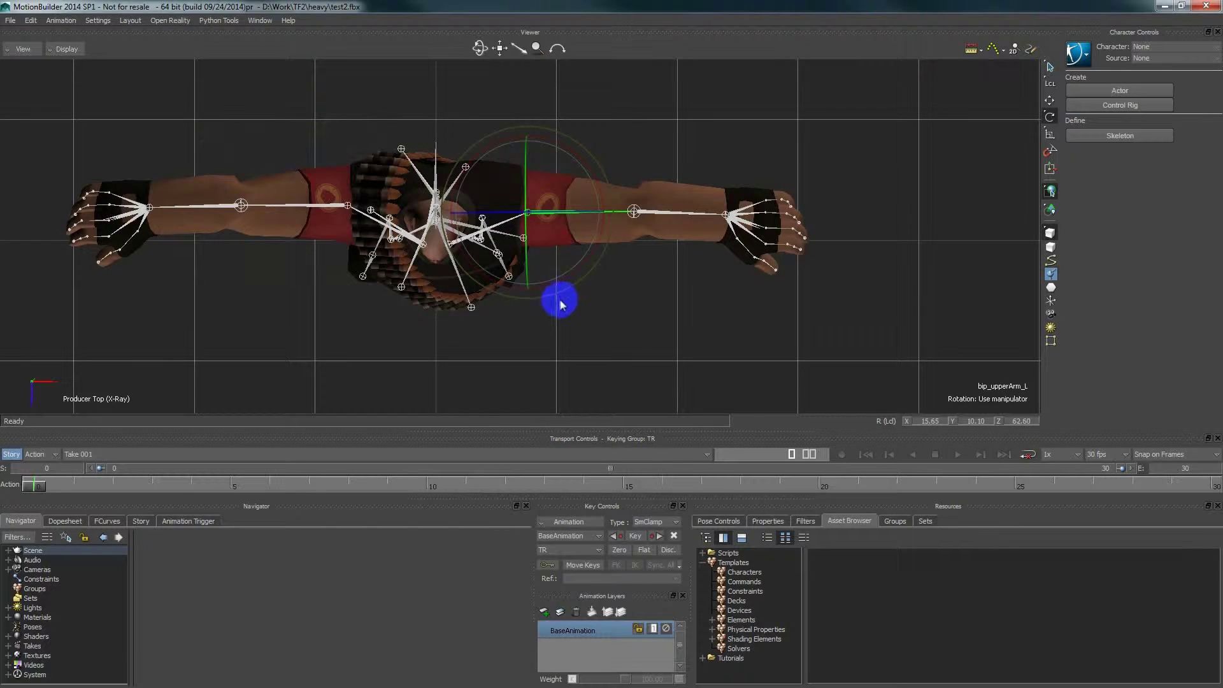
# Step: In the front view, fine-tune the right upper arm to a local Z rotation of about 59.3° so the arm is horizontal
pyautogui.hotkey('ctrl', 'f')
pyautogui.keyDown('shift'); pyautogui.moveTo(628, 266); pyautogui.dragTo(622, 277); pyautogui.keyUp('shift')
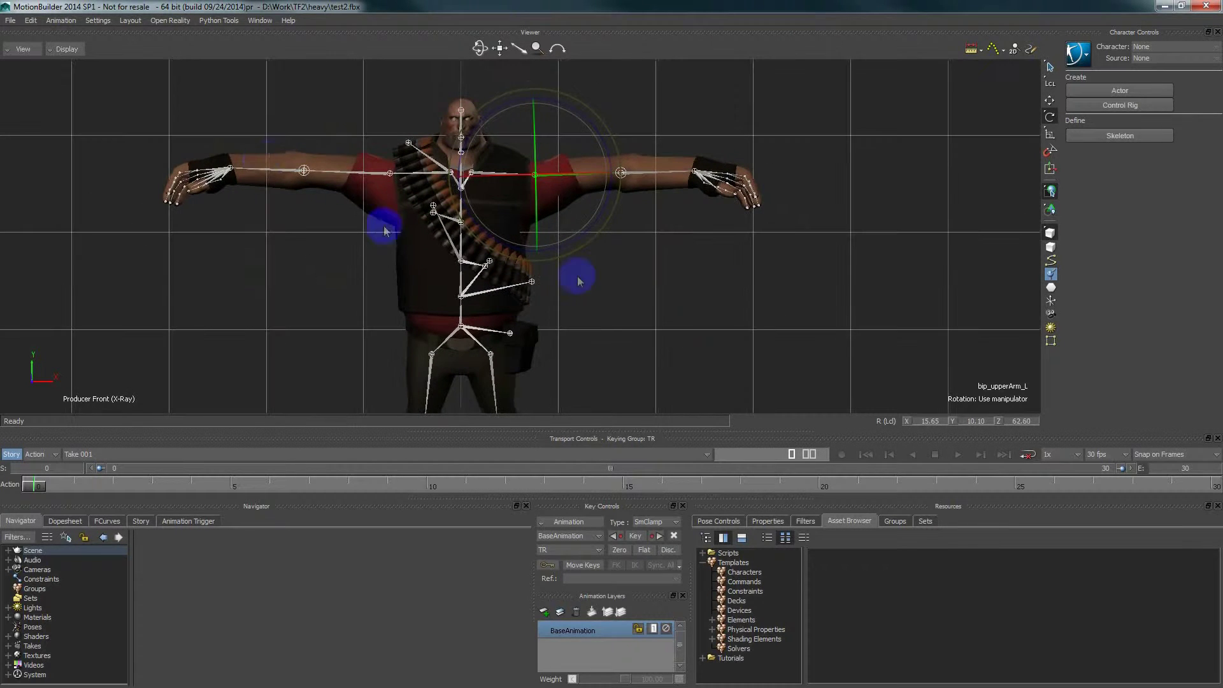
pyautogui.click(329, 170)
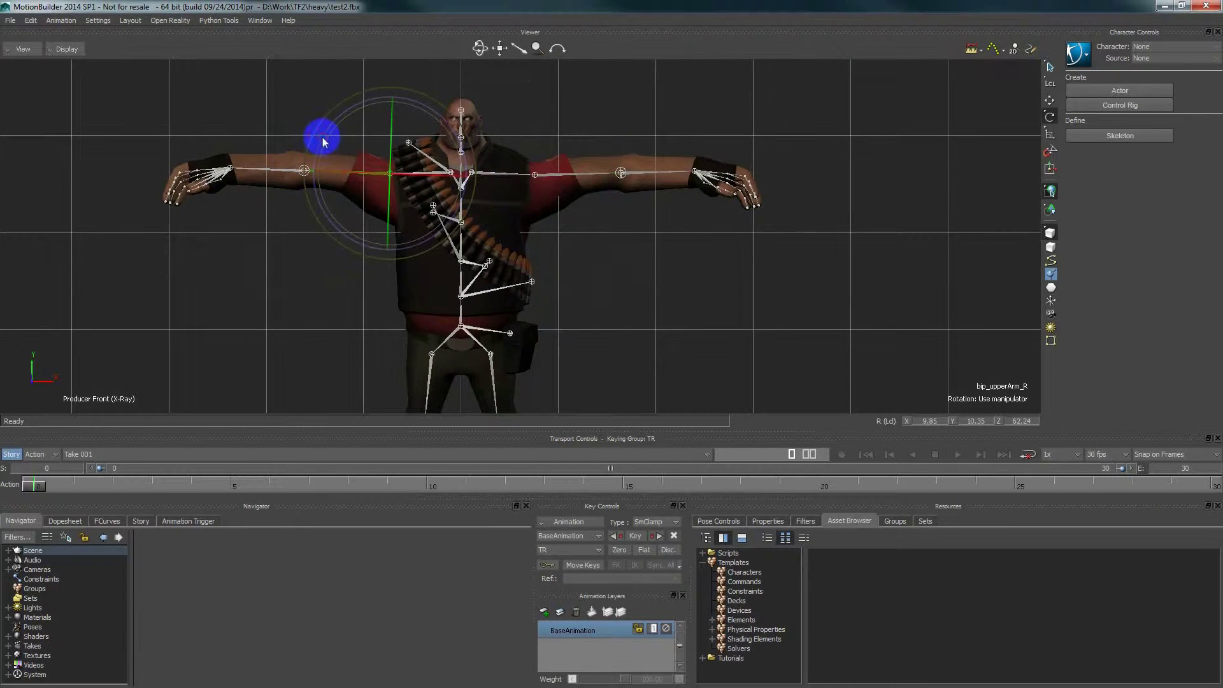
pyautogui.moveTo(323, 140); pyautogui.dragTo(323, 143)
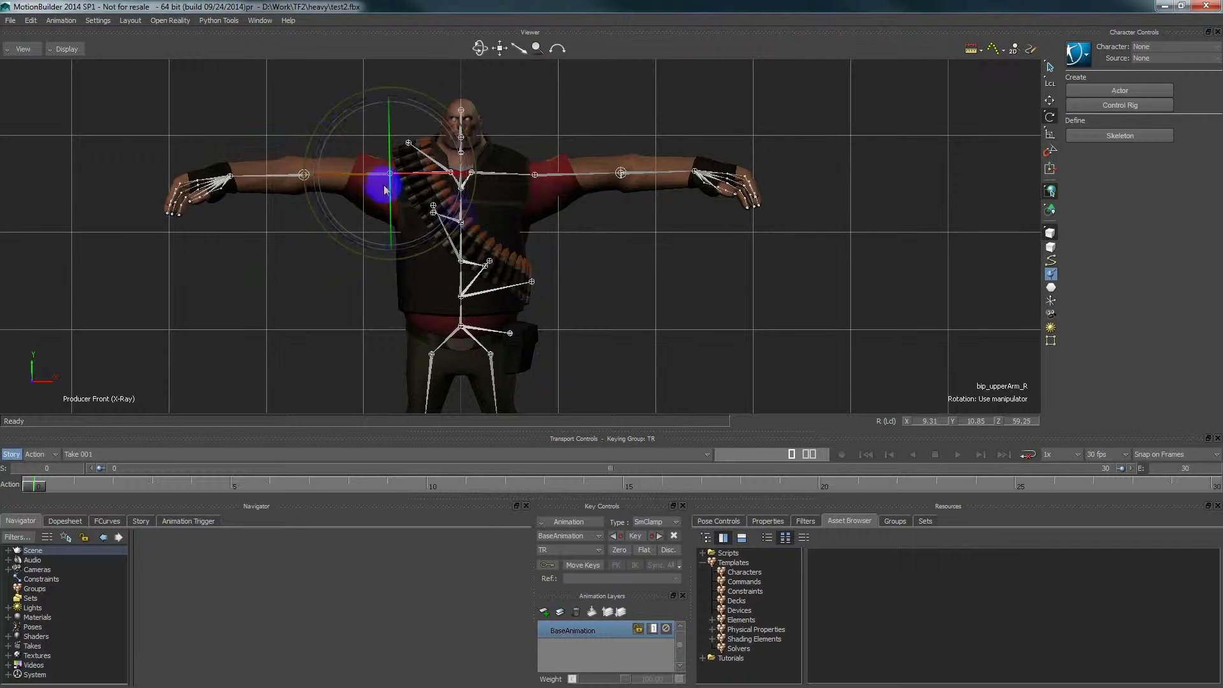
# Step: Fine-tune the left collar joint to a local Z rotation of about 12.8° so the shoulder is horizontal
pyautogui.keyDown('ctrl'); pyautogui.moveTo(498, 195); pyautogui.dragTo(576, 283); pyautogui.keyUp('ctrl')
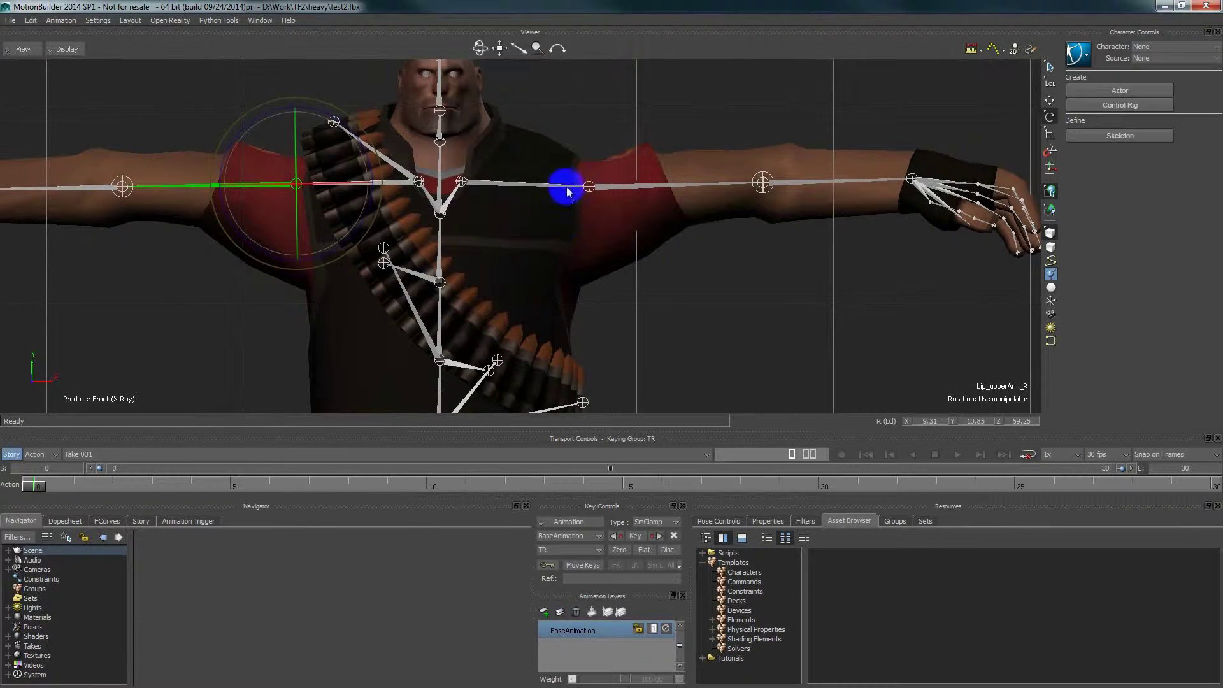
pyautogui.click(545, 190)
pyautogui.moveTo(418, 132); pyautogui.dragTo(418, 132)
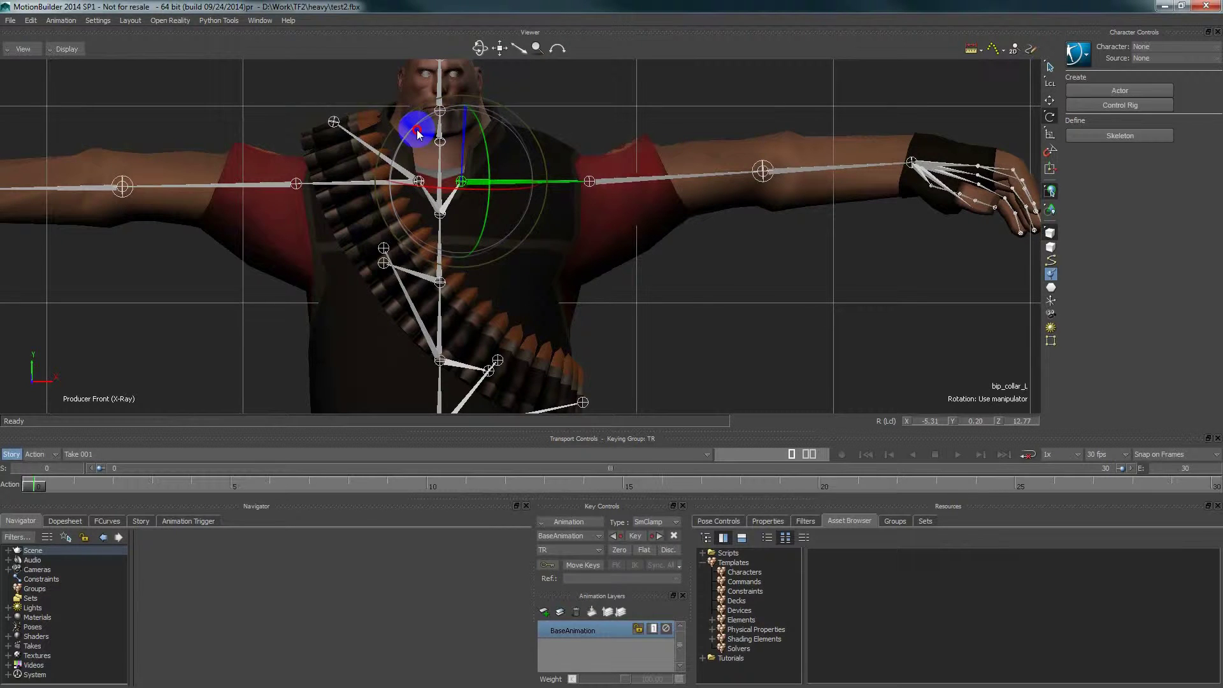
# Step: In the front view, level the right collar joint and rotate the left upper arm to about 58.9° around local Z
pyautogui.click(331, 185)
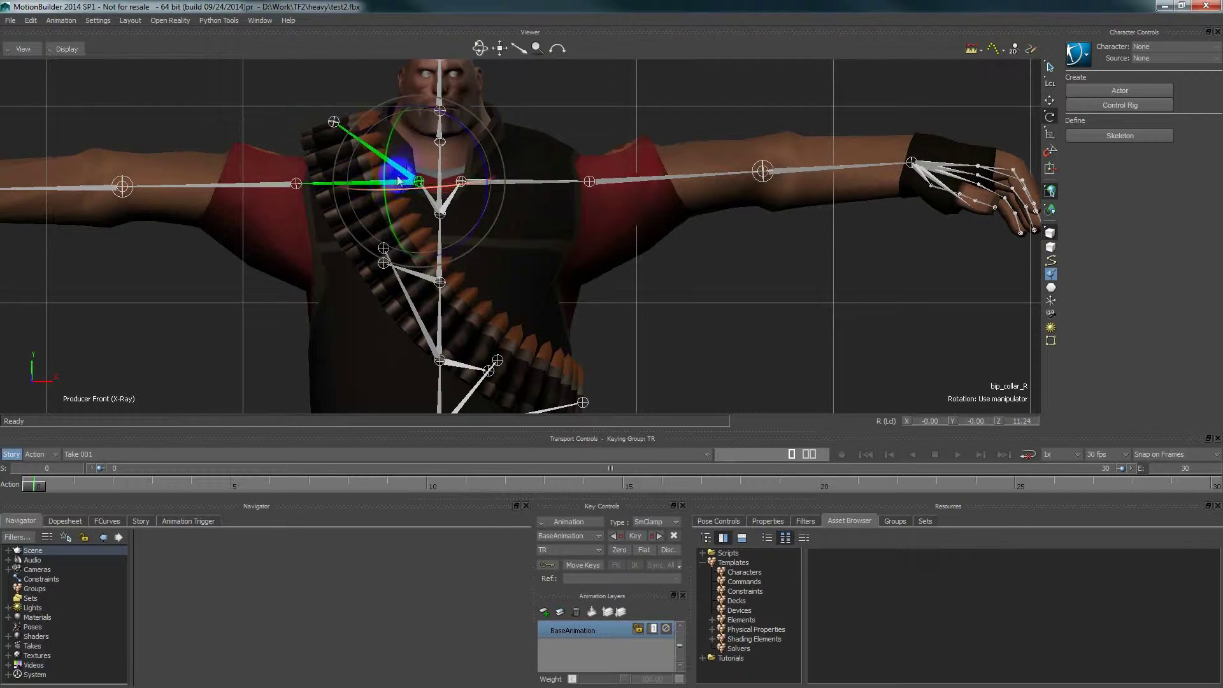
pyautogui.moveTo(474, 144); pyautogui.dragTo(485, 154)
pyautogui.click(618, 181)
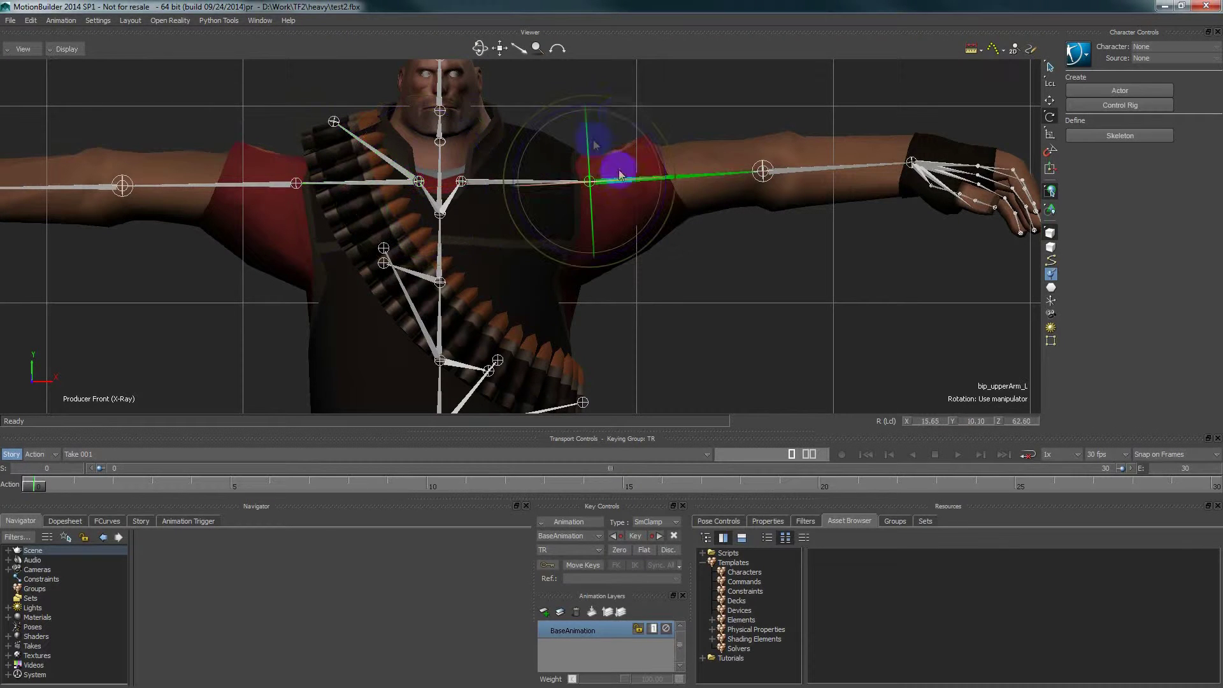
pyautogui.moveTo(625, 117); pyautogui.dragTo(628, 121)
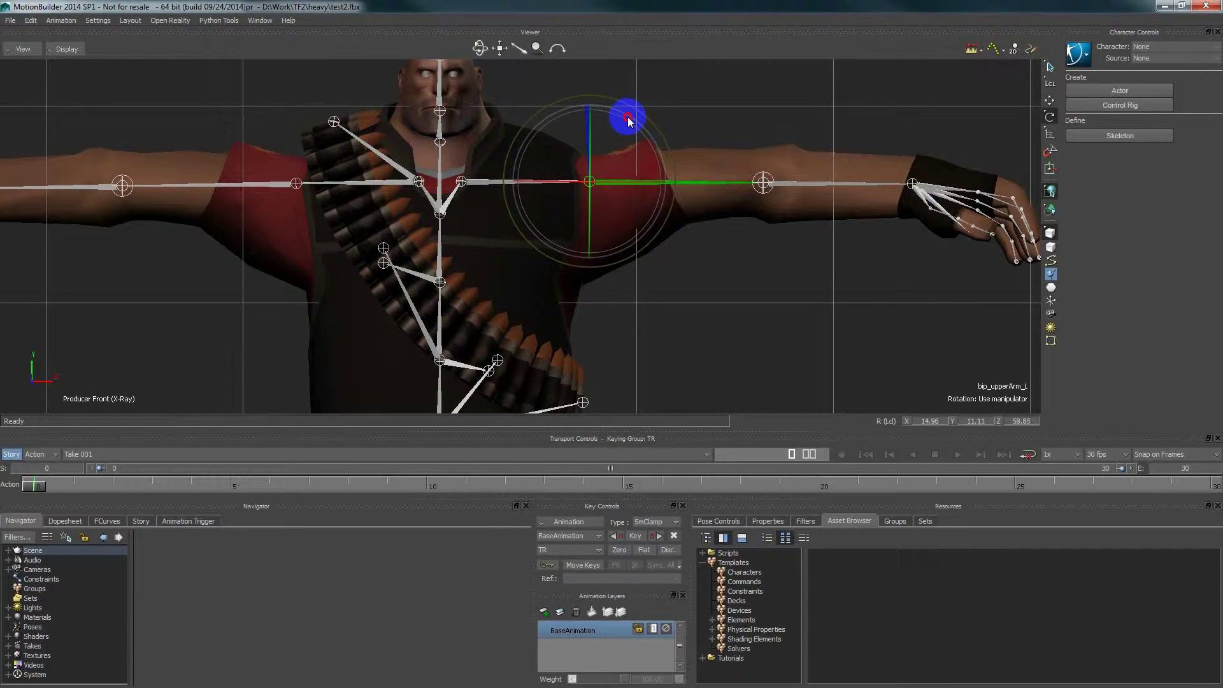
pyautogui.keyDown('alt'); pyautogui.moveTo(194, 243); pyautogui.dragTo(310, 246, button='middle'); pyautogui.keyUp('alt')
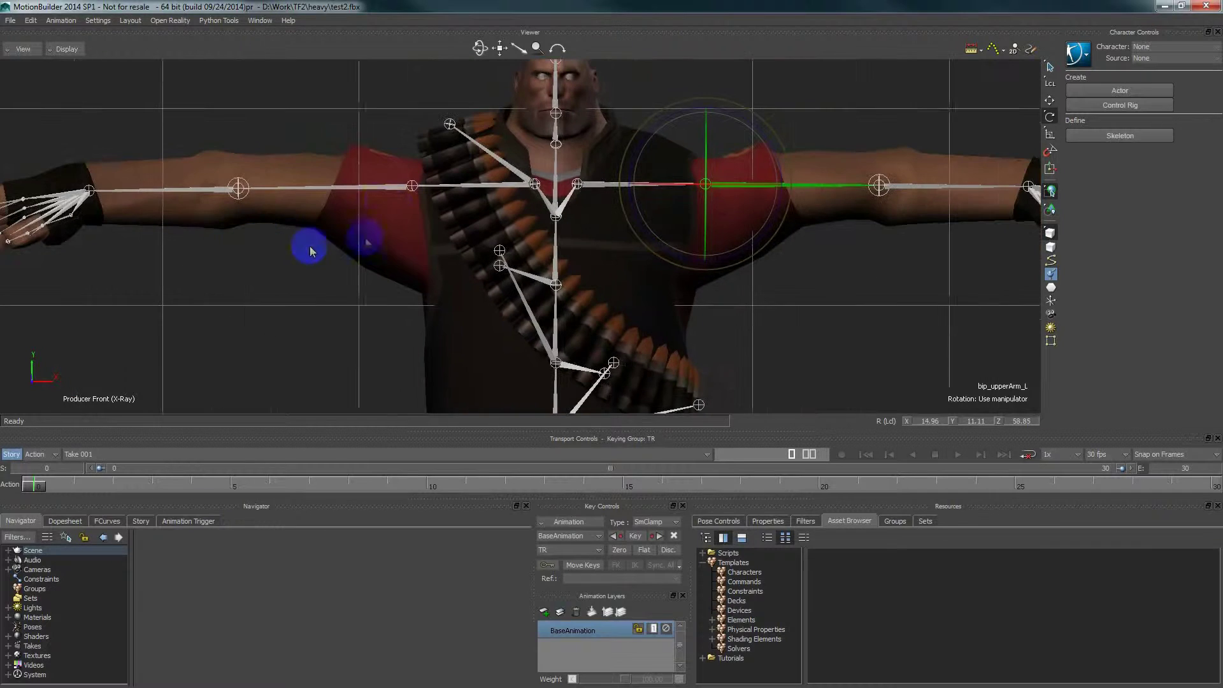
# Step: In the top view, straighten the left arm sideways by rotating the collar to about -2.6° and the upper arm to about 12.8° around local X
pyautogui.hotkey('ctrl', 't')
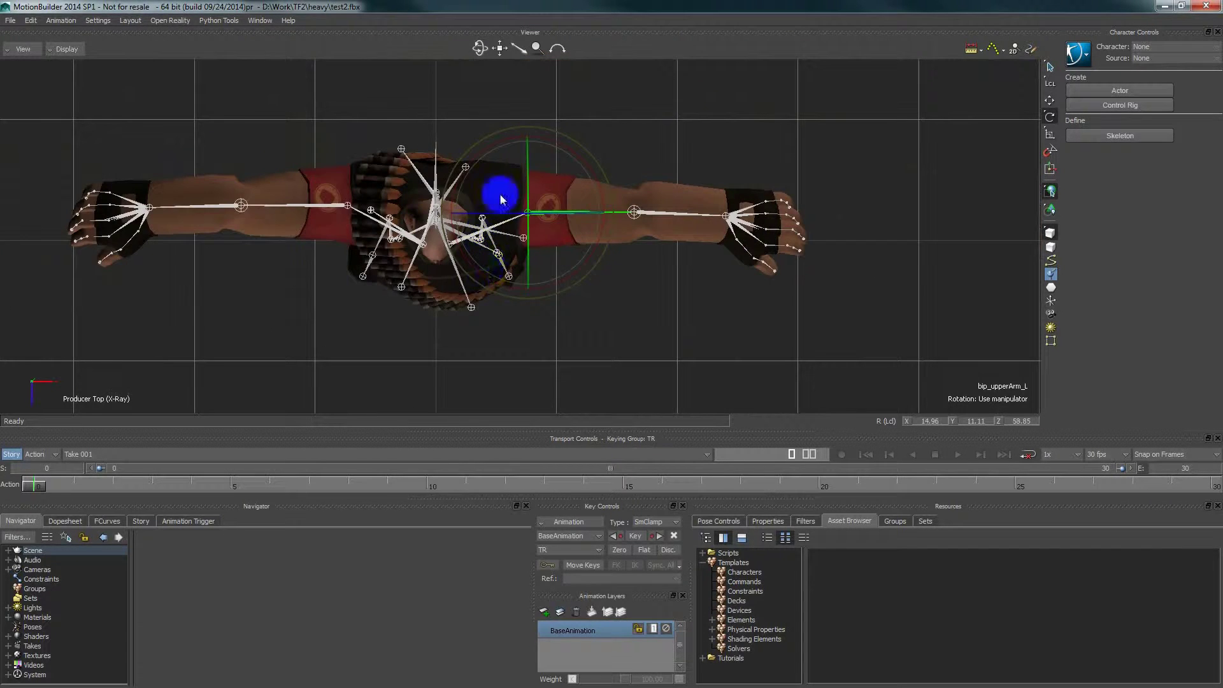
pyautogui.click(377, 327)
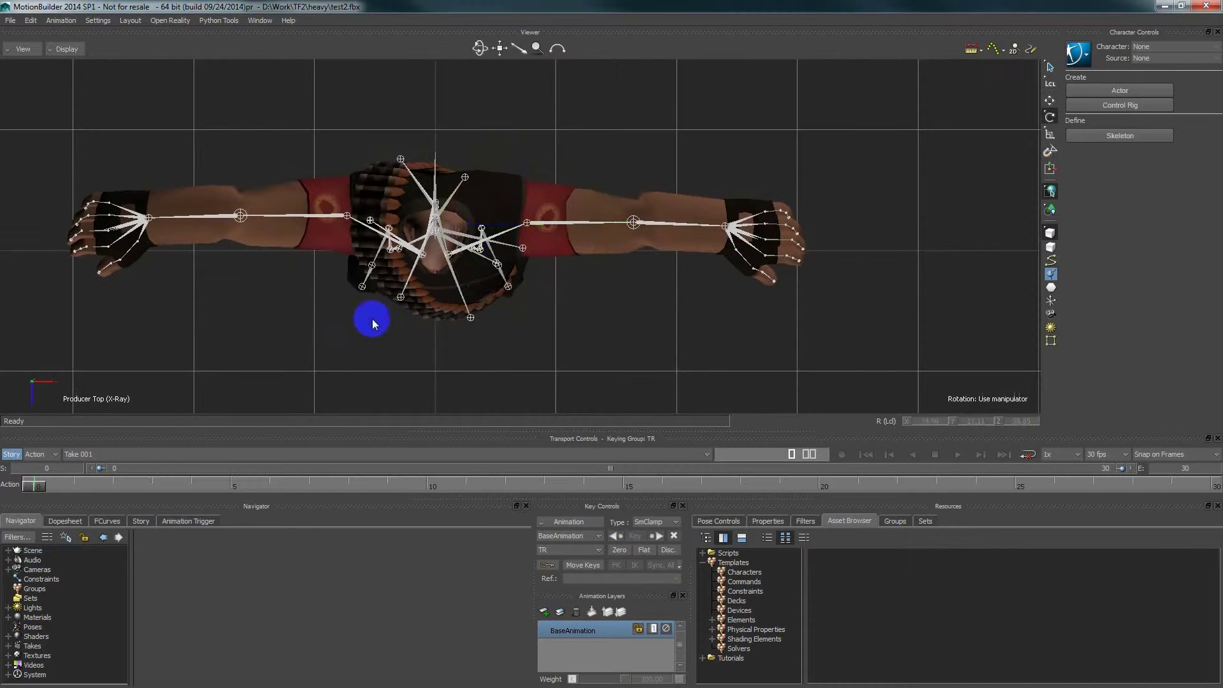
pyautogui.click(514, 234)
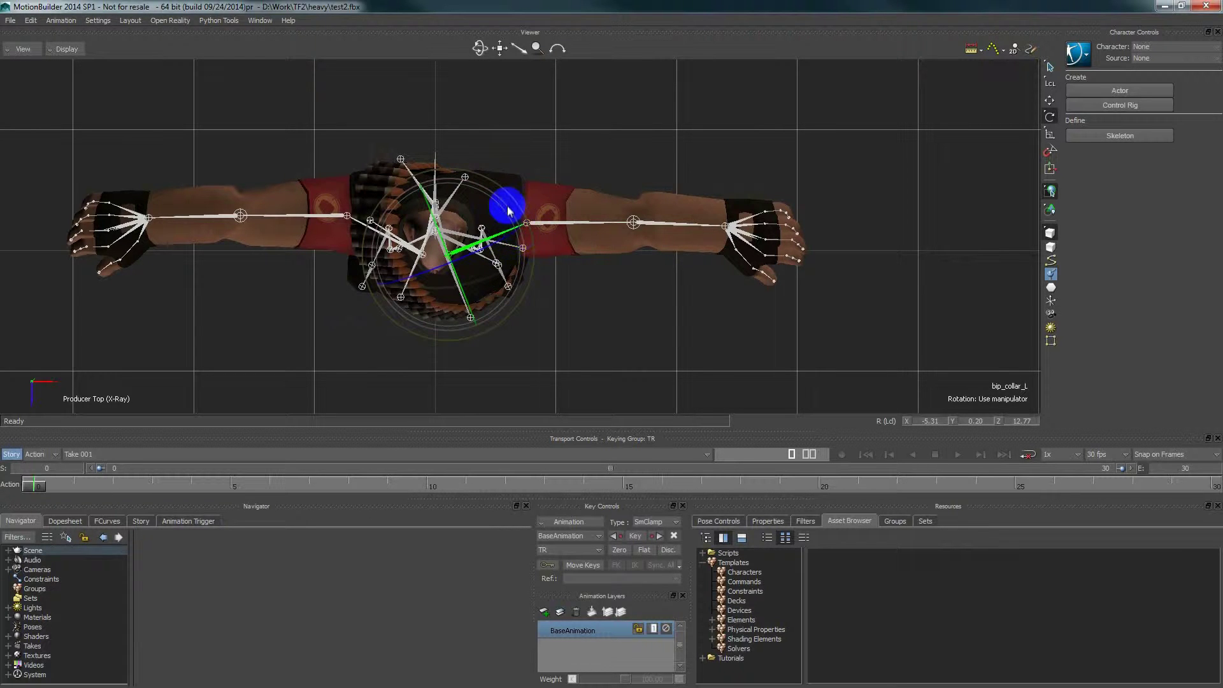
pyautogui.moveTo(509, 210); pyautogui.dragTo(551, 224)
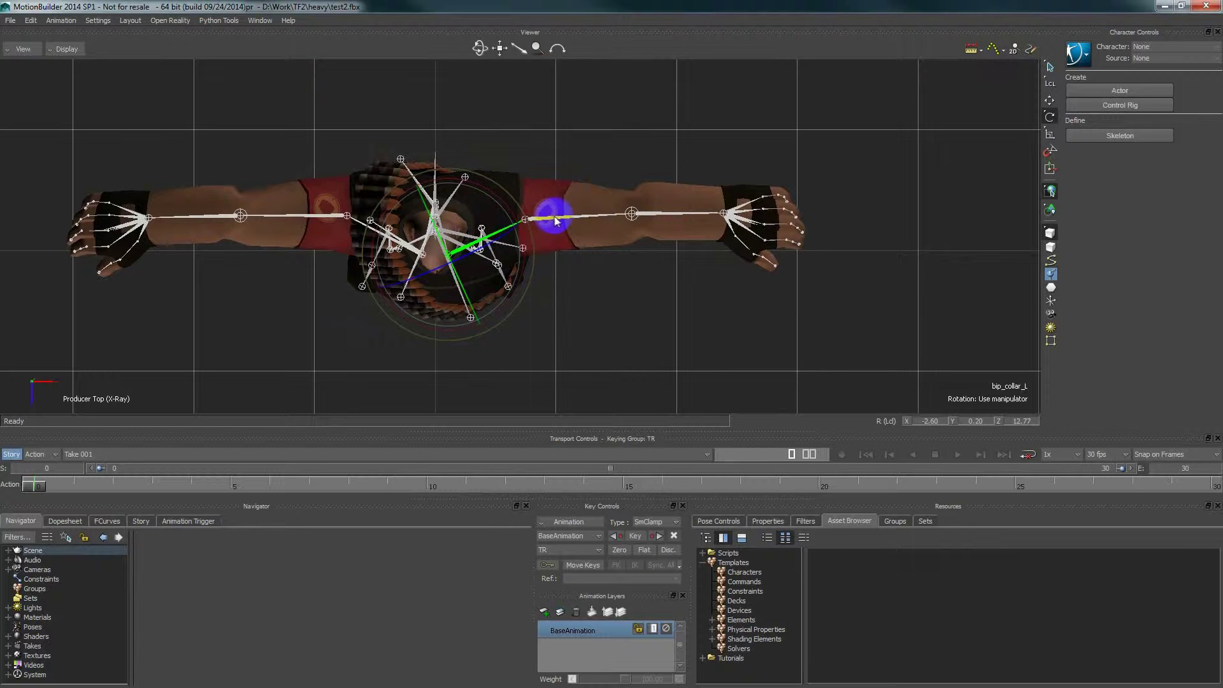
pyautogui.click(552, 222)
pyautogui.moveTo(583, 172); pyautogui.dragTo(590, 174)
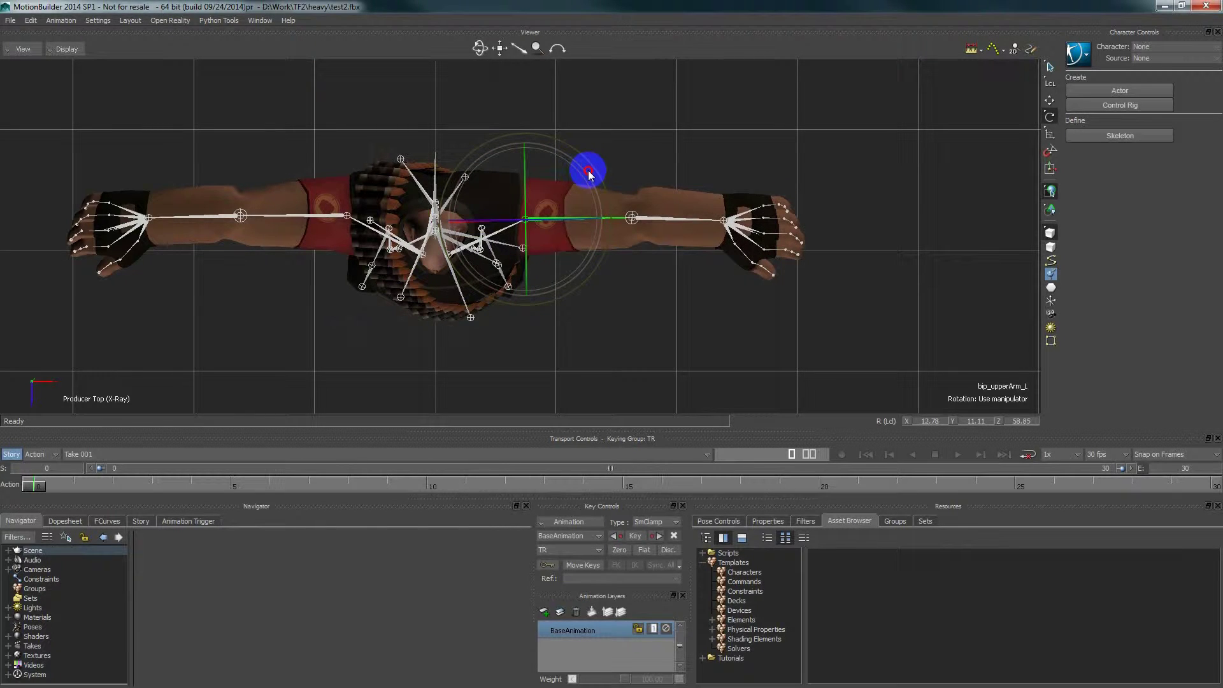
pyautogui.hotkey('ctrl', 'f')
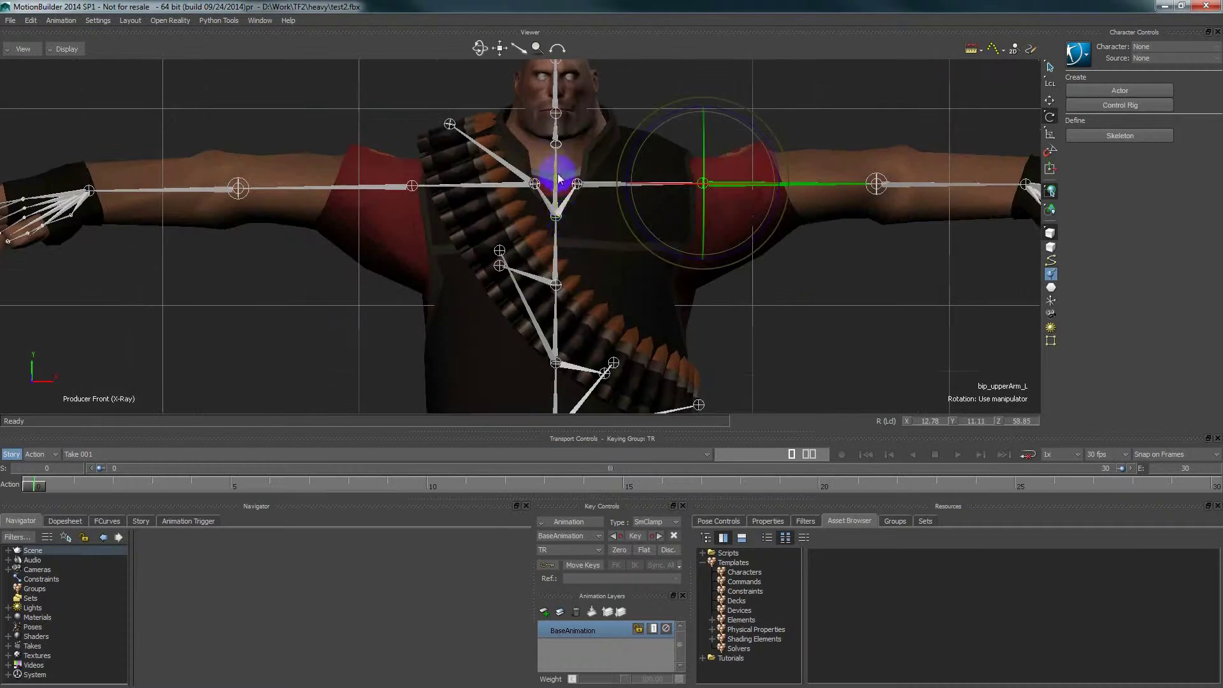
pyautogui.keyDown('ctrl'); pyautogui.moveTo(604, 275); pyautogui.dragTo(748, 289); pyautogui.keyUp('ctrl')
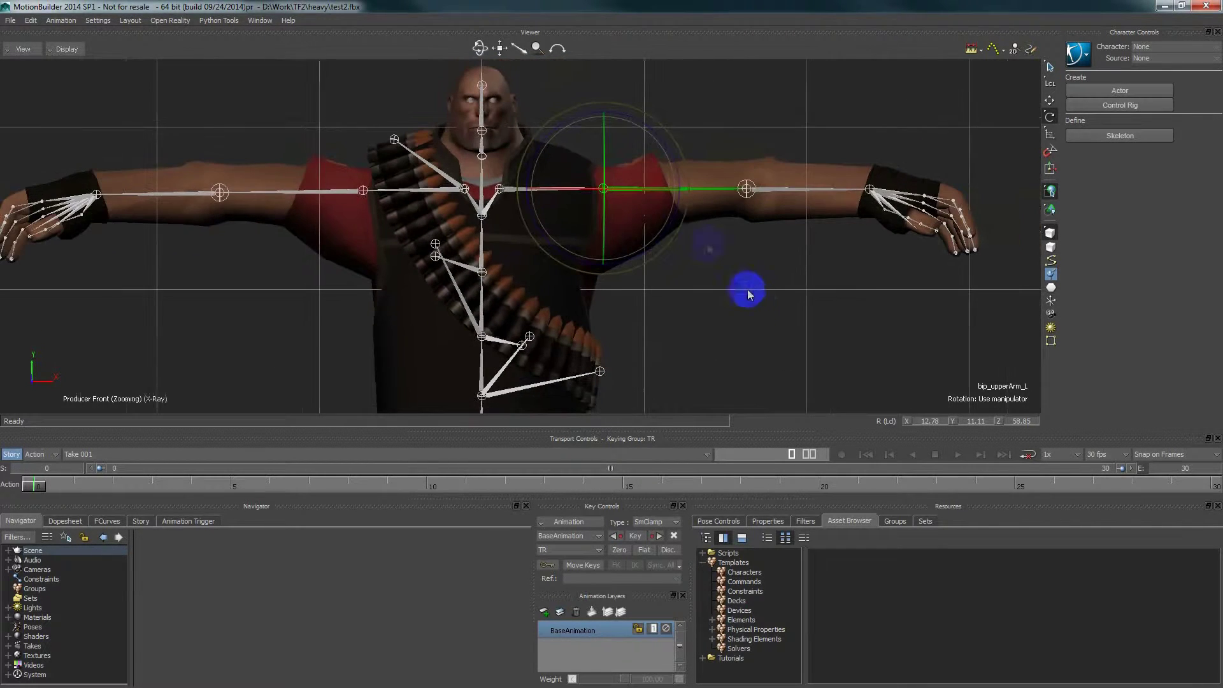
pyautogui.click(792, 314)
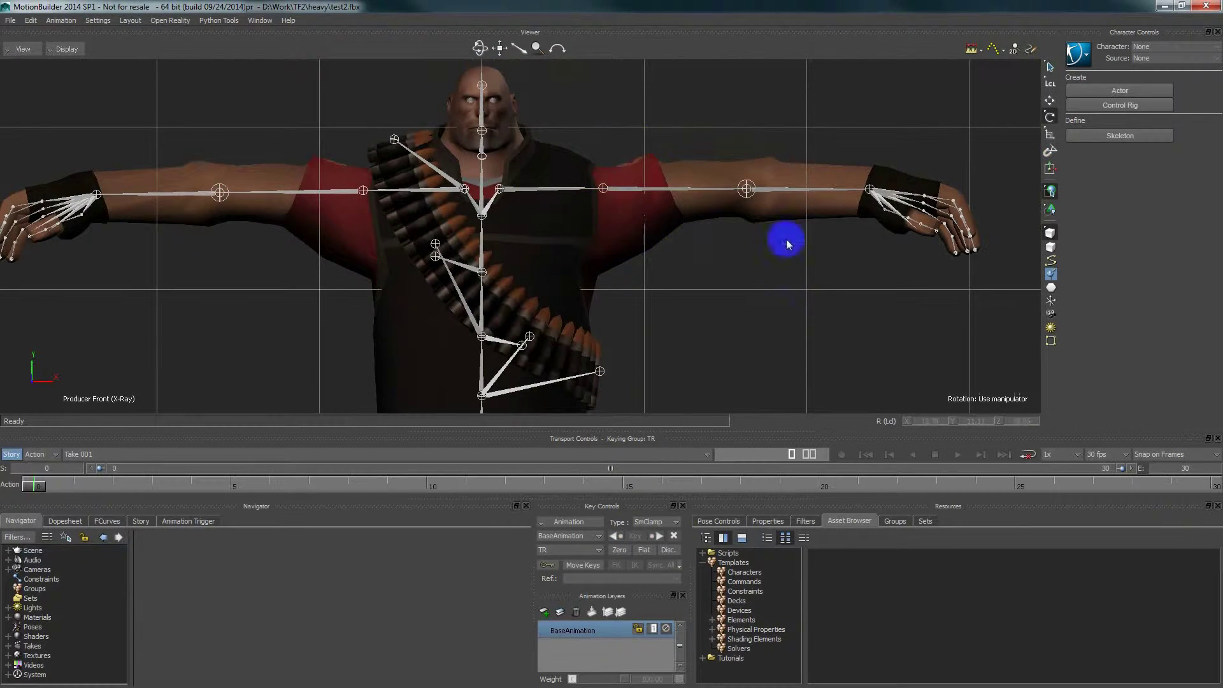
# Step: In the perspective view, straighten the right hand with local rotations of about X 1.6°, Y -12.5° and Z 14.7°
pyautogui.hotkey('ctrl', 'e')
pyautogui.keyDown('shift'); pyautogui.moveTo(759, 309); pyautogui.dragTo(575, 203); pyautogui.keyUp('shift')
pyautogui.click(667, 287)
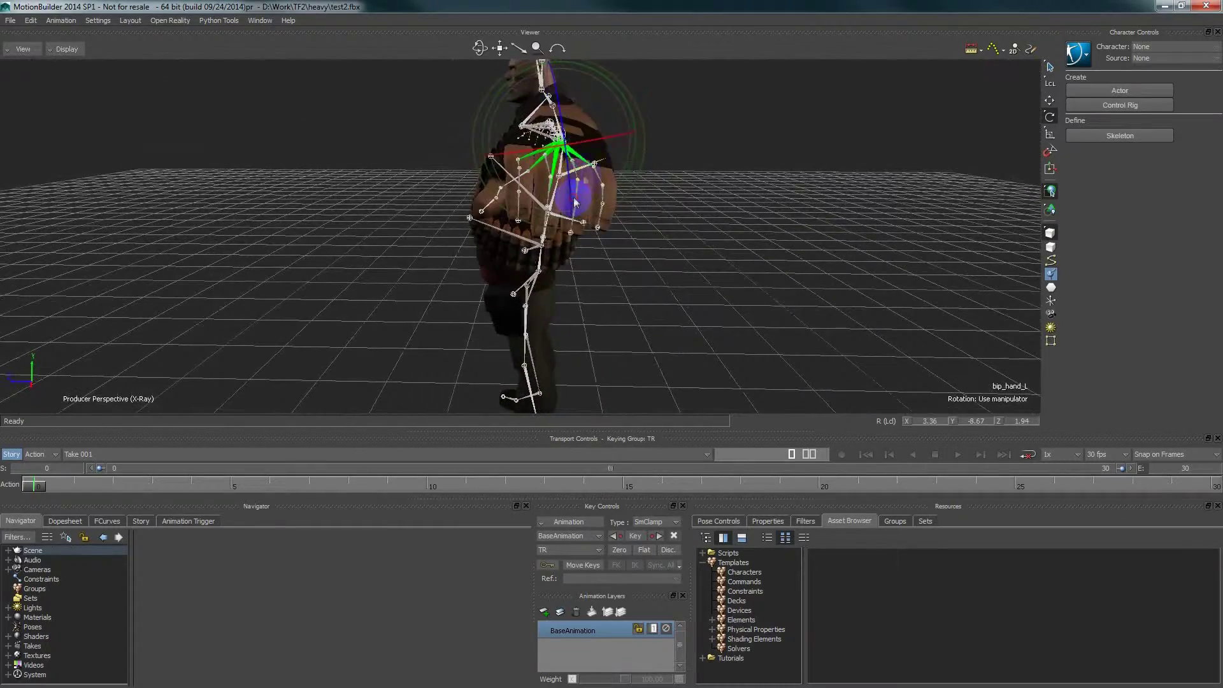
pyautogui.keyDown('ctrl'); pyautogui.keyDown('shift'); pyautogui.moveTo(581, 129); pyautogui.dragTo(558, 253); pyautogui.keyUp('shift'); pyautogui.keyUp('ctrl')
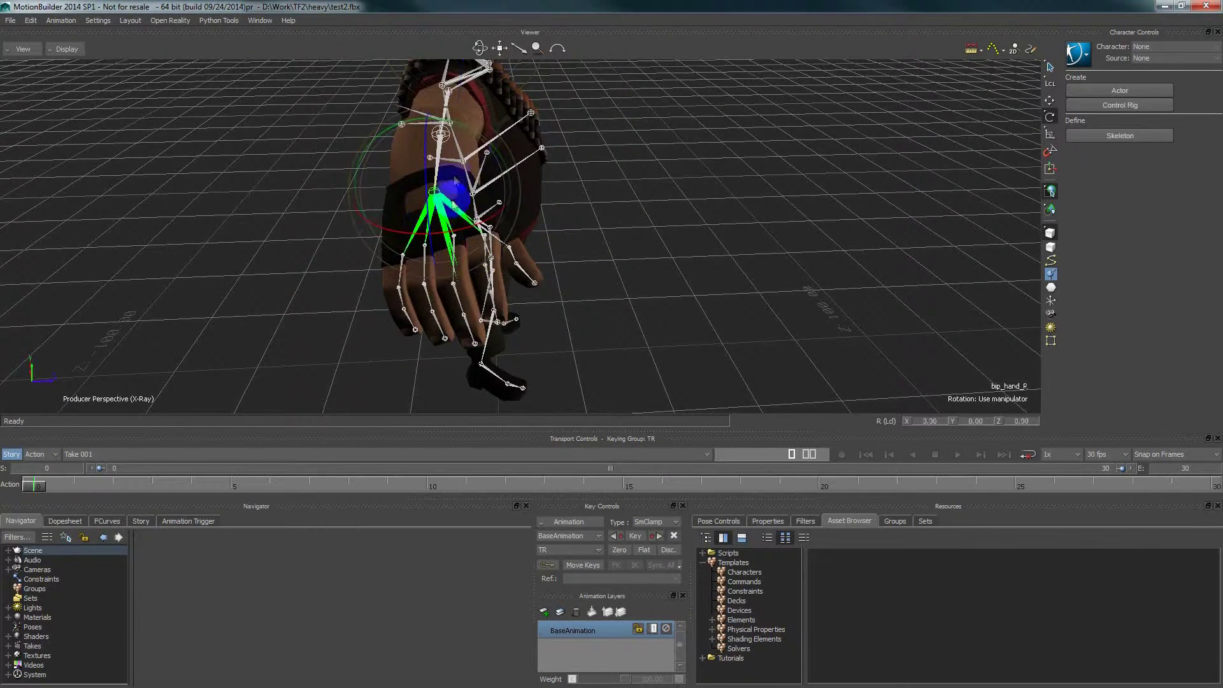
pyautogui.moveTo(486, 141); pyautogui.dragTo(493, 149)
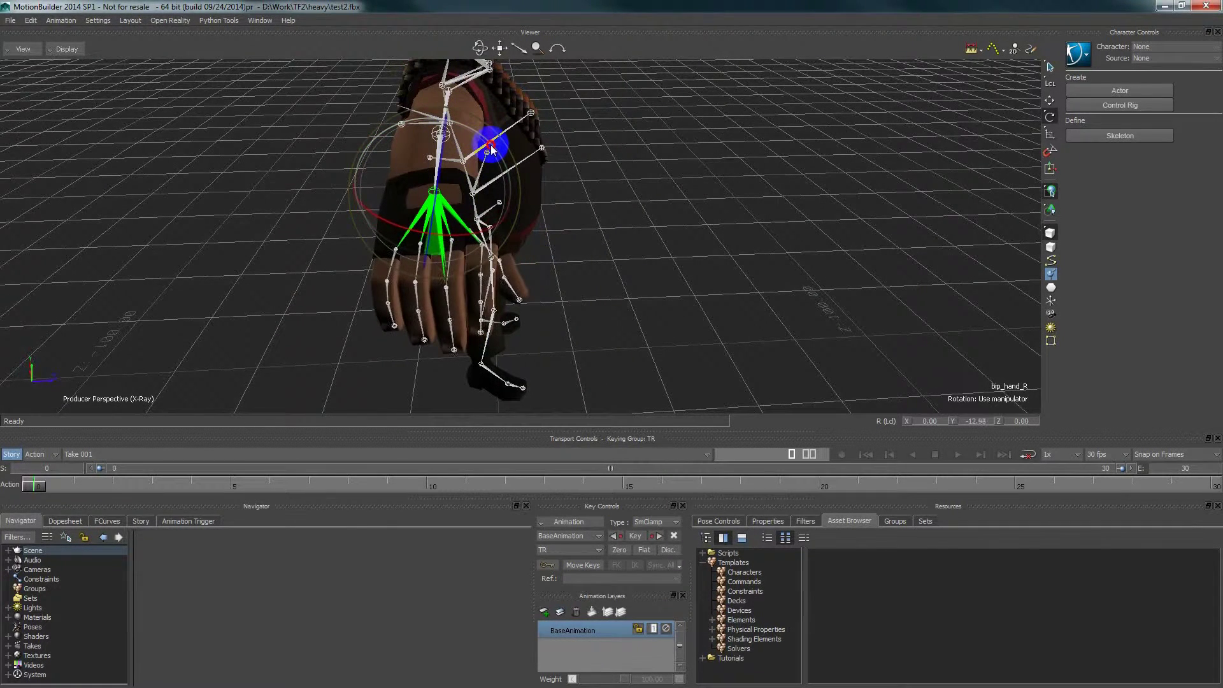
pyautogui.moveTo(468, 207); pyautogui.dragTo(467, 204)
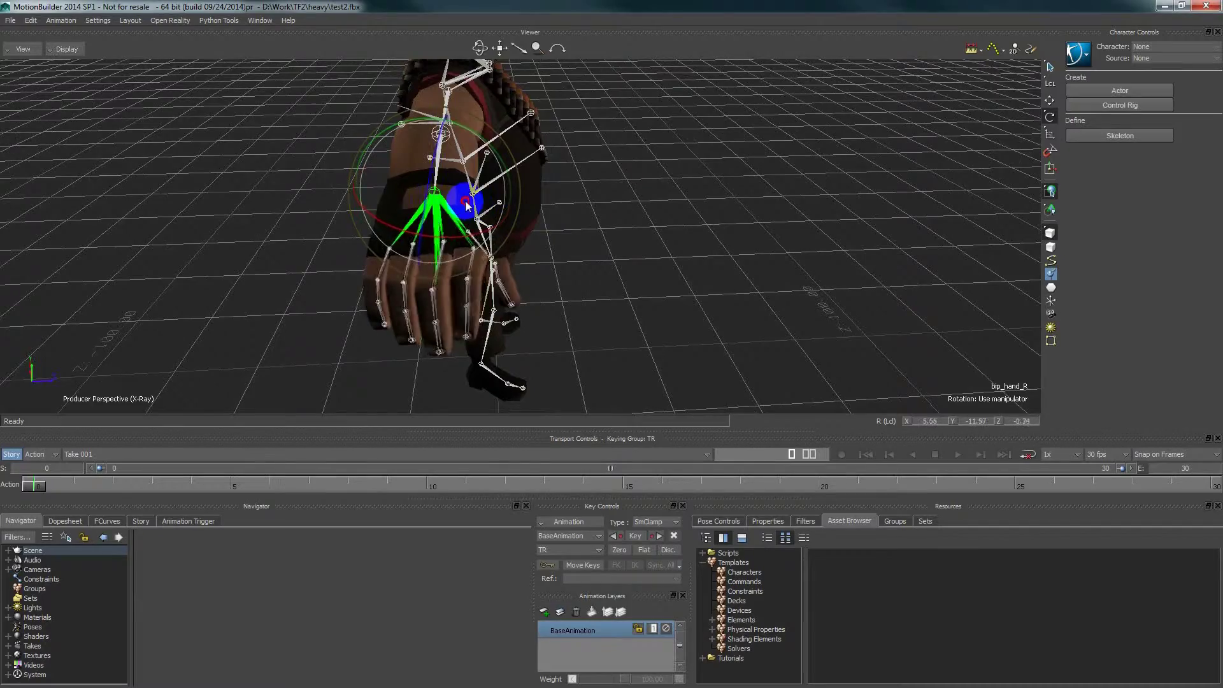
pyautogui.keyDown('ctrl'); pyautogui.keyDown('shift'); pyautogui.moveTo(577, 231); pyautogui.dragTo(477, 206); pyautogui.keyUp('shift'); pyautogui.keyUp('ctrl')
pyautogui.keyDown('shift'); pyautogui.moveTo(378, 167); pyautogui.dragTo(374, 224); pyautogui.keyUp('shift')
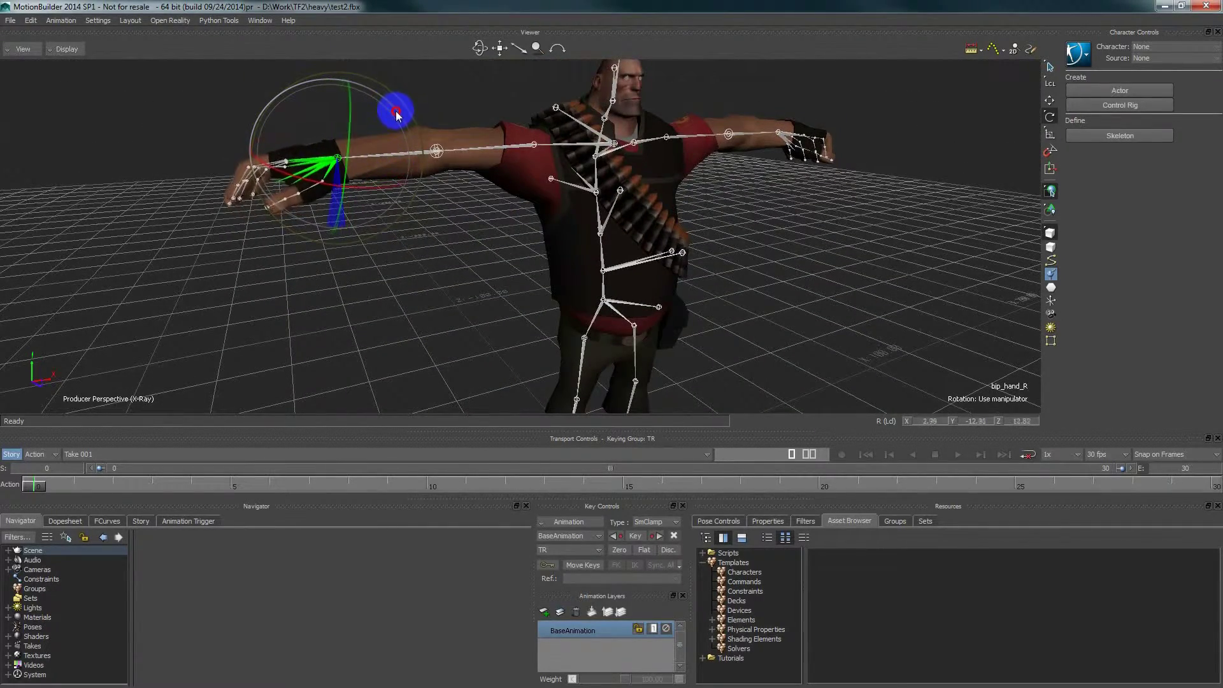
pyautogui.keyDown('ctrl'); pyautogui.keyDown('shift'); pyautogui.moveTo(411, 156); pyautogui.dragTo(424, 192); pyautogui.keyUp('shift'); pyautogui.keyUp('ctrl')
# Step: Straighten the left hand in line with the forearm, rotating it to about -12.9° around local Y and 11.7° around local Z
pyautogui.keyDown('shift'); pyautogui.moveTo(748, 235); pyautogui.dragTo(664, 245); pyautogui.keyUp('shift')
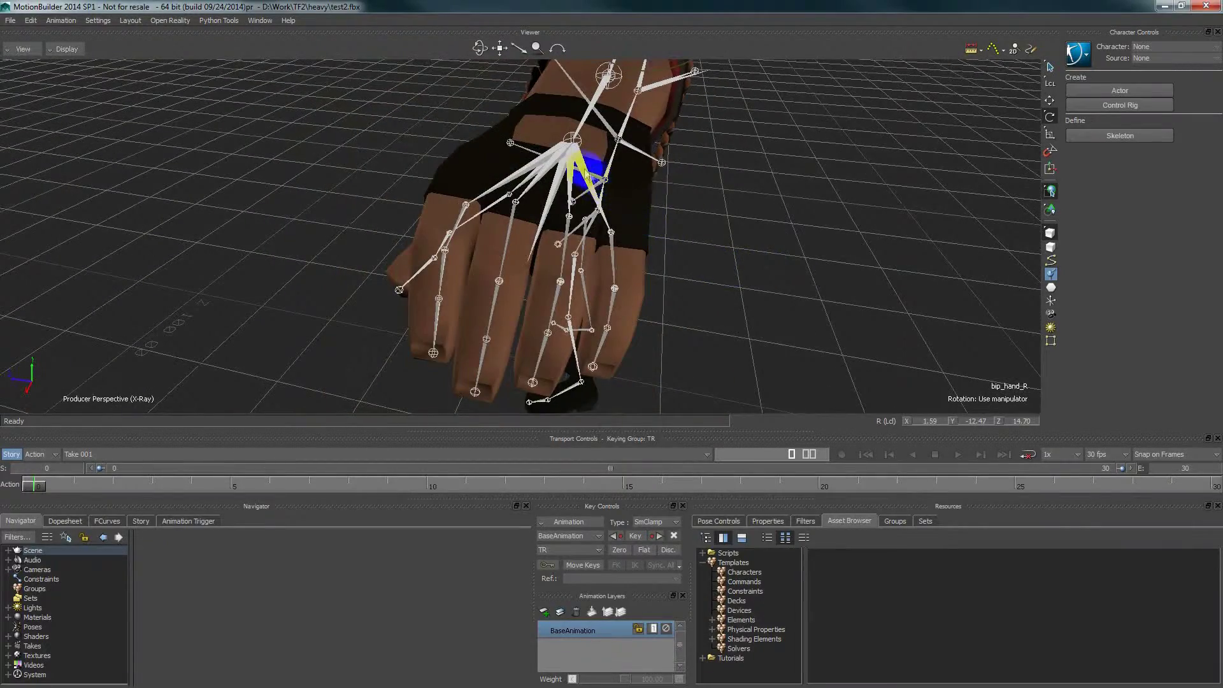
pyautogui.click(585, 170)
pyautogui.keyDown('ctrl'); pyautogui.keyDown('shift'); pyautogui.moveTo(585, 171); pyautogui.dragTo(705, 239); pyautogui.keyUp('shift'); pyautogui.keyUp('ctrl')
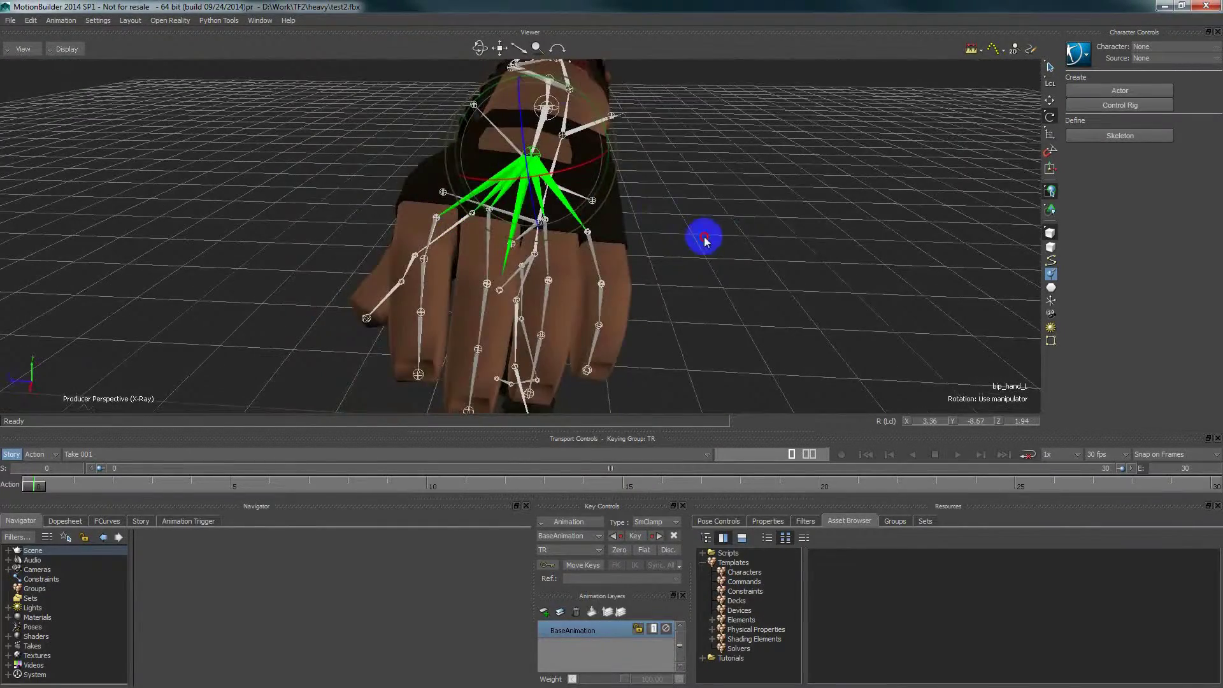
pyautogui.moveTo(590, 107); pyautogui.dragTo(677, 125)
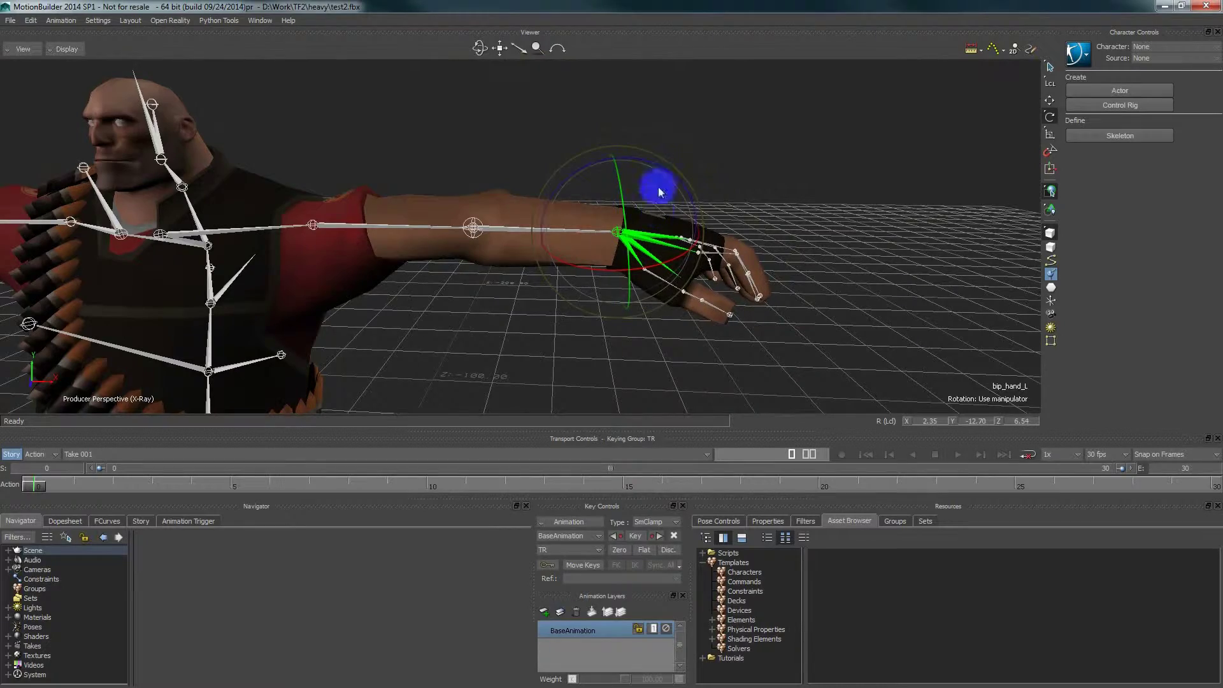
pyautogui.keyDown('ctrl'); pyautogui.keyDown('shift'); pyautogui.moveTo(602, 290); pyautogui.dragTo(501, 296); pyautogui.keyUp('shift'); pyautogui.keyUp('ctrl')
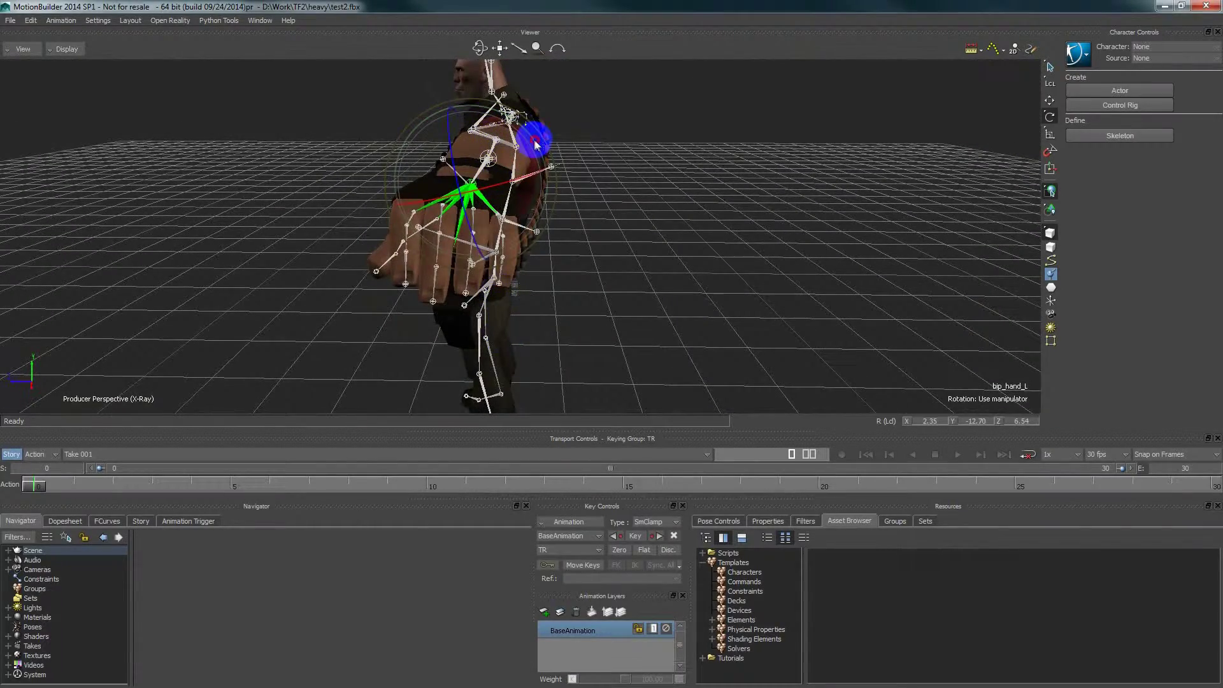
pyautogui.keyDown('ctrl'); pyautogui.keyDown('shift'); pyautogui.moveTo(538, 145); pyautogui.dragTo(563, 125); pyautogui.keyUp('shift'); pyautogui.keyUp('ctrl')
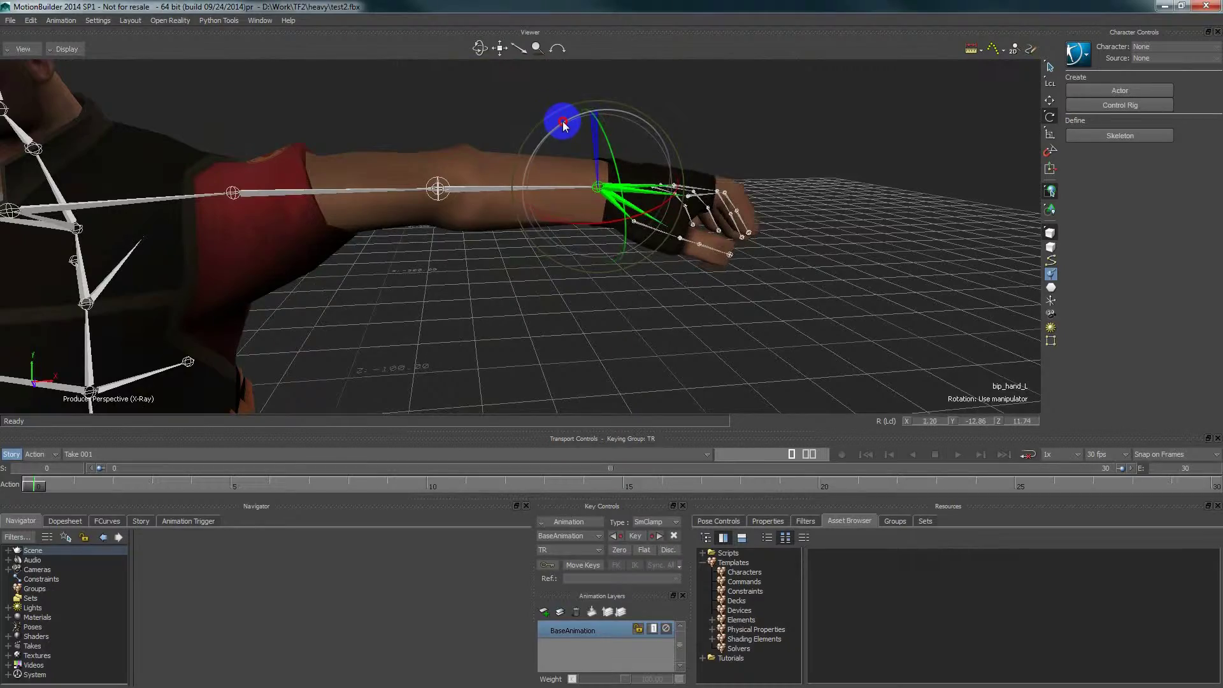
# Step: Fine-tune the right hand's rotation so it lines up with the forearm and matches the left hand
pyautogui.keyDown('ctrl'); pyautogui.keyDown('shift'); pyautogui.moveTo(546, 210); pyautogui.dragTo(283, 182); pyautogui.keyUp('shift'); pyautogui.keyUp('ctrl')
pyautogui.keyDown('ctrl'); pyautogui.keyDown('shift'); pyautogui.moveTo(342, 219); pyautogui.dragTo(393, 163); pyautogui.keyUp('shift'); pyautogui.keyUp('ctrl')
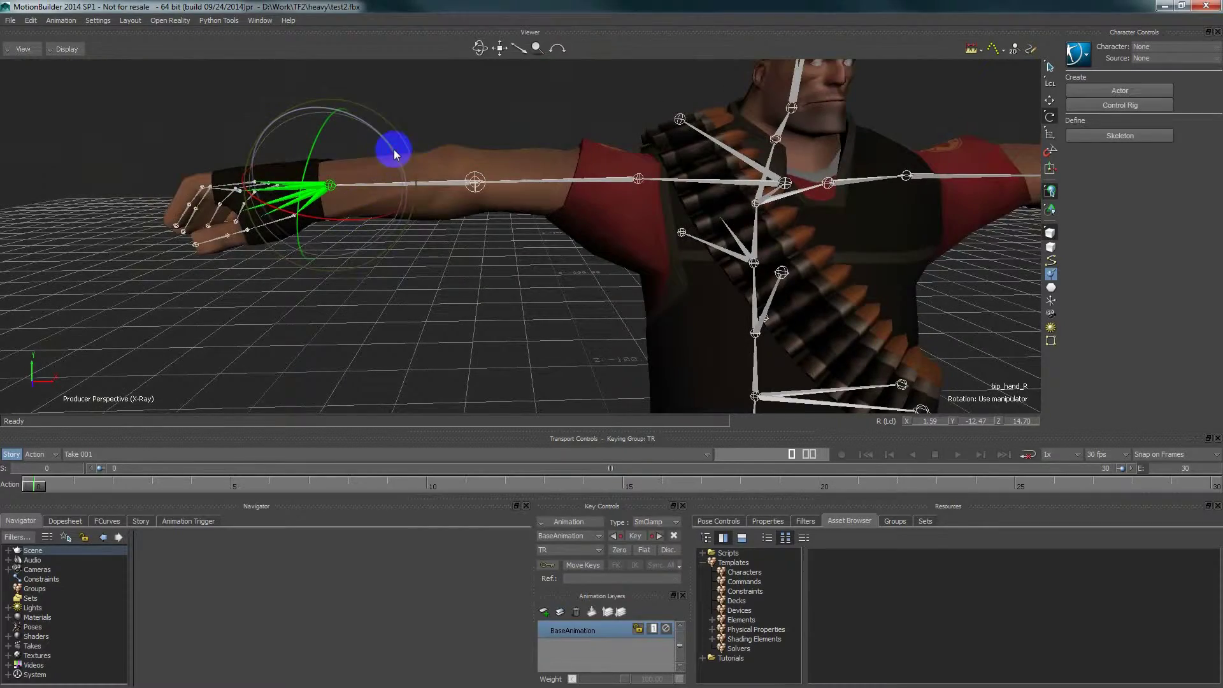
pyautogui.keyDown('ctrl'); pyautogui.keyDown('shift'); pyautogui.moveTo(426, 275); pyautogui.dragTo(704, 216); pyautogui.keyUp('shift'); pyautogui.keyUp('ctrl')
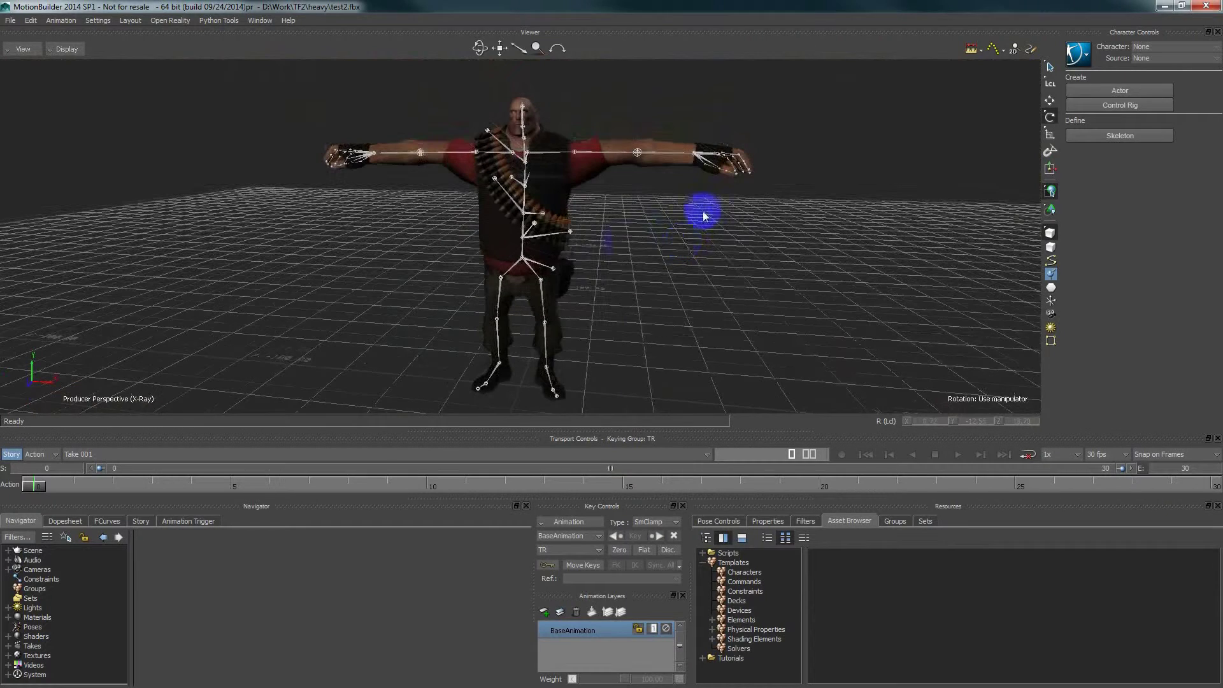
# Step: Twist the left hip joint around its local Y axis so the left foot points straight forward
pyautogui.click(543, 300)
pyautogui.keyDown('ctrl'); pyautogui.moveTo(658, 321); pyautogui.dragTo(757, 288); pyautogui.keyUp('ctrl')
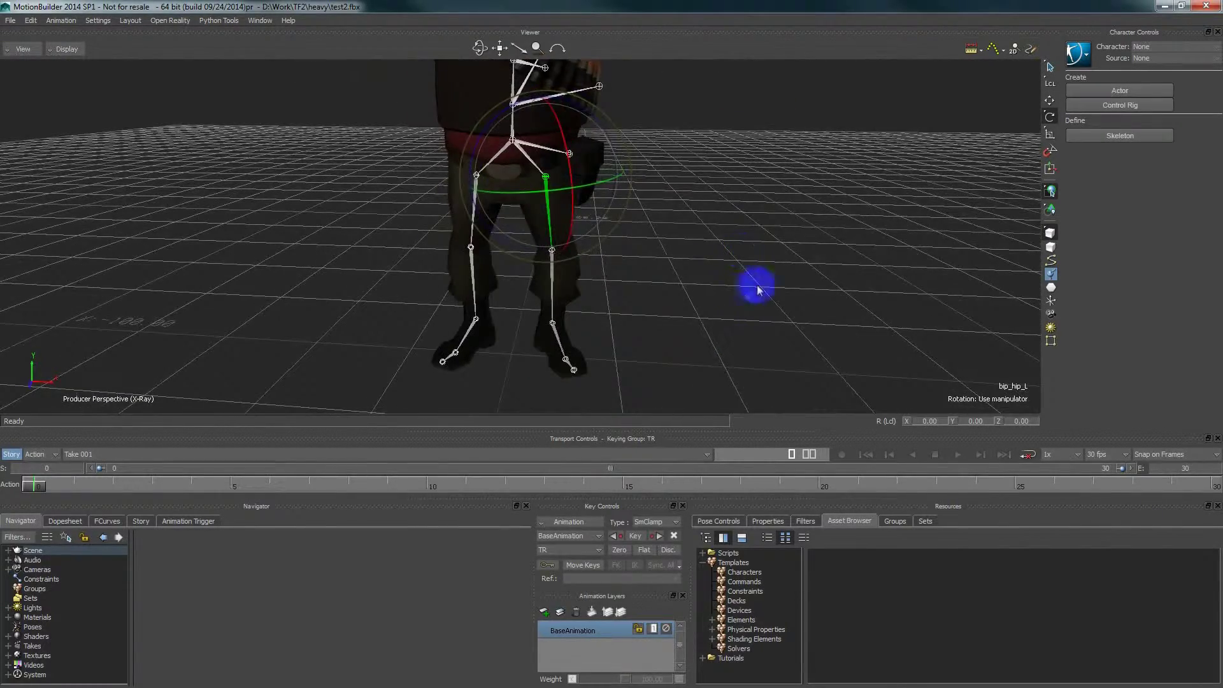
pyautogui.keyDown('ctrl'); pyautogui.moveTo(683, 271); pyautogui.dragTo(658, 275); pyautogui.keyUp('ctrl')
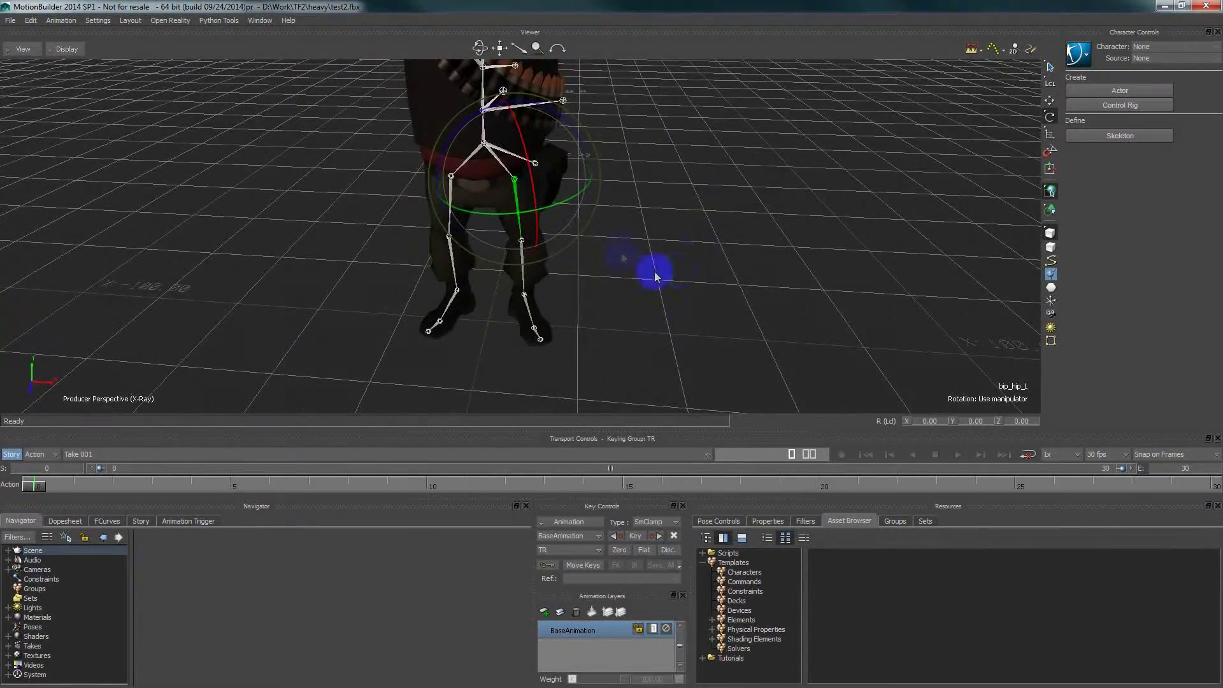
pyautogui.keyDown('ctrl'); pyautogui.keyDown('shift'); pyautogui.moveTo(580, 339); pyautogui.dragTo(541, 317); pyautogui.keyUp('shift'); pyautogui.keyUp('ctrl')
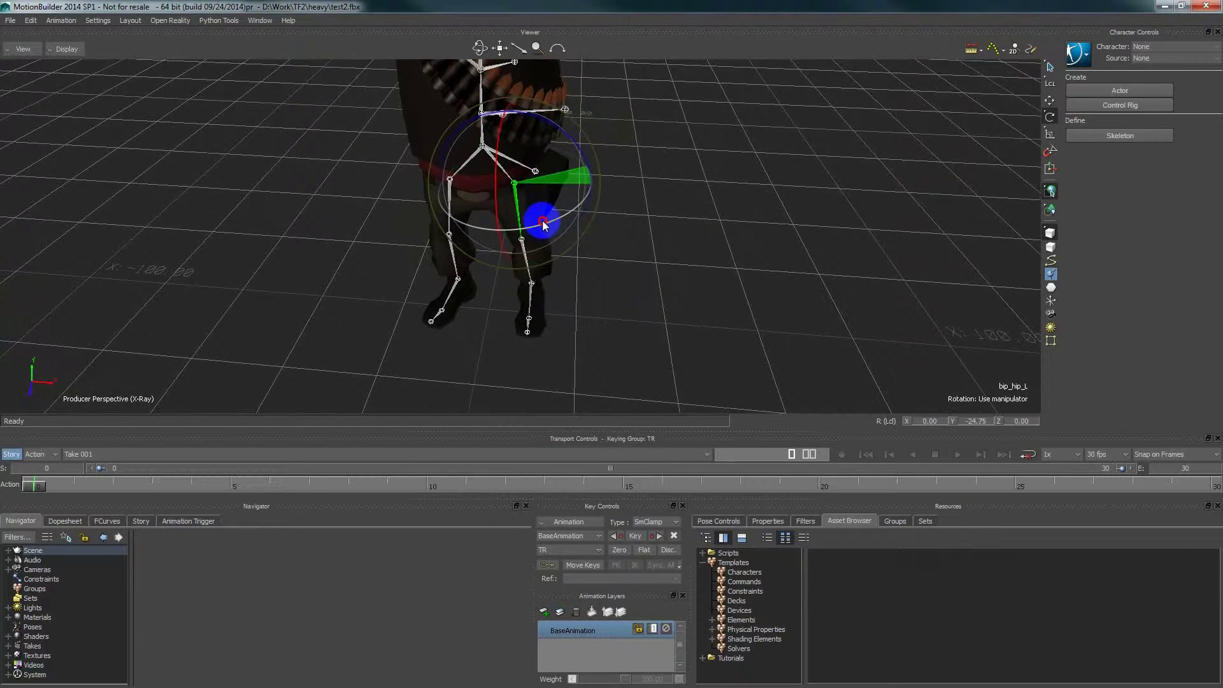
pyautogui.keyDown('ctrl'); pyautogui.keyDown('shift'); pyautogui.moveTo(535, 312); pyautogui.dragTo(609, 264); pyautogui.keyUp('shift'); pyautogui.keyUp('ctrl')
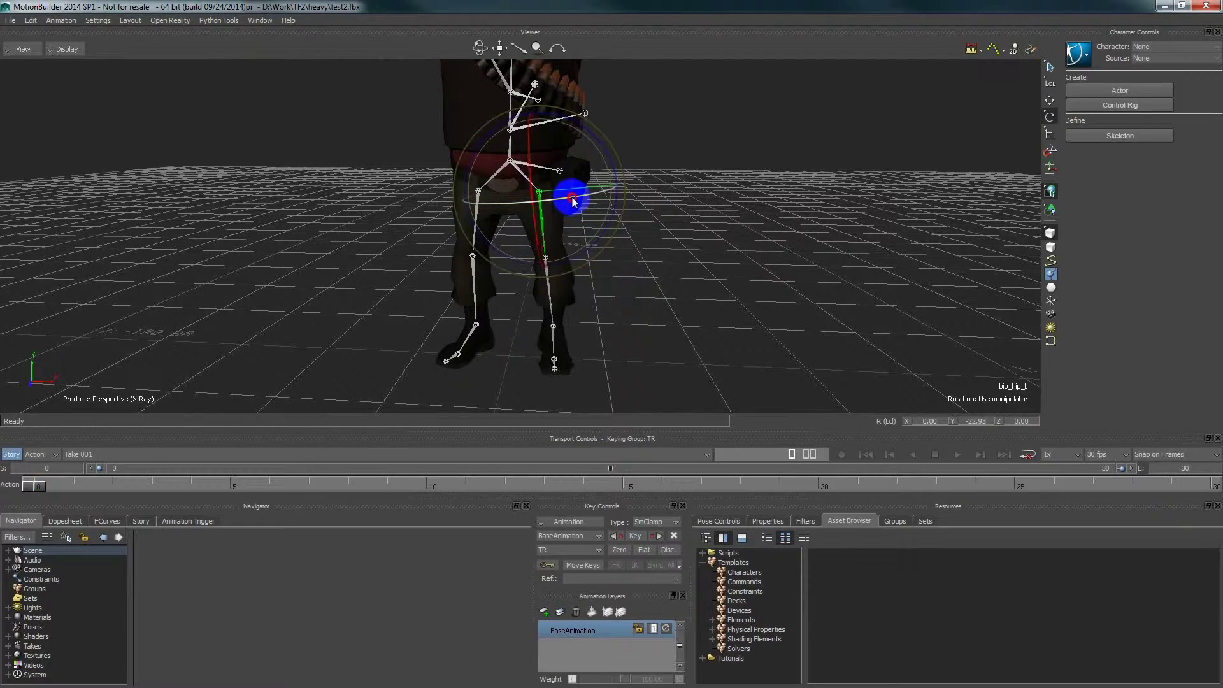
pyautogui.keyDown('ctrl'); pyautogui.keyDown('shift'); pyautogui.moveTo(572, 202); pyautogui.dragTo(445, 249); pyautogui.keyUp('shift'); pyautogui.keyUp('ctrl')
pyautogui.click(445, 250)
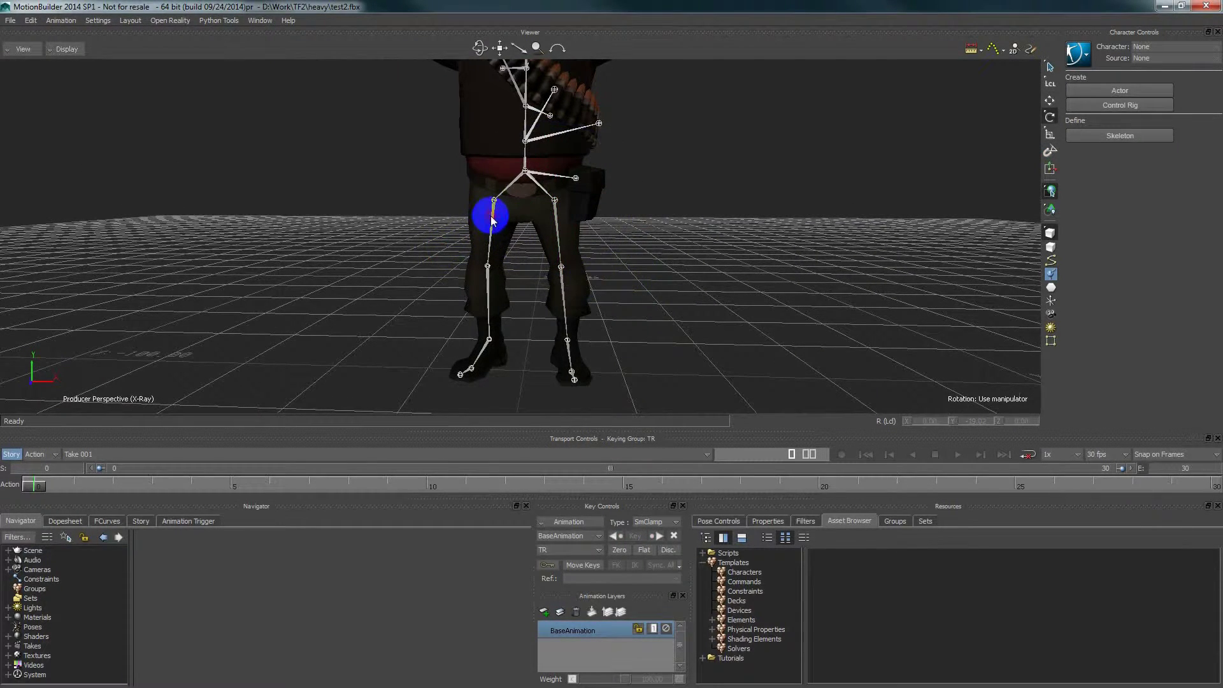
# Step: Twist the right hip joint to about -25.3° around local Y so the right foot points straight forward
pyautogui.click(495, 221)
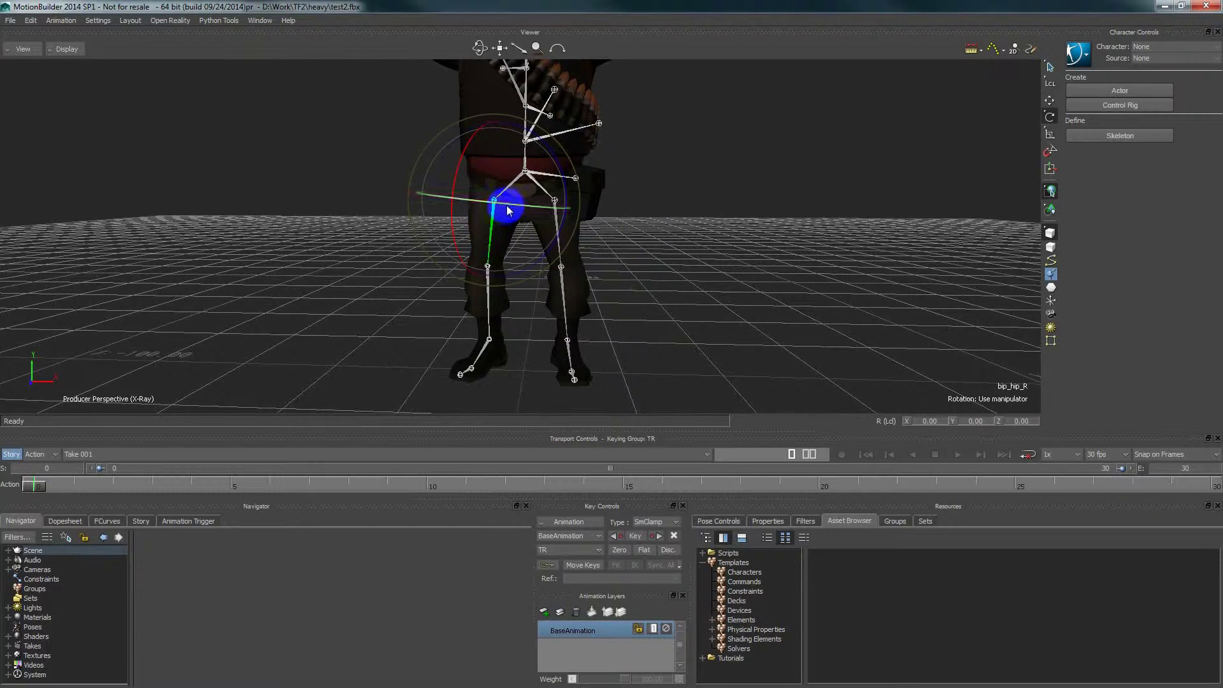
pyautogui.moveTo(516, 211); pyautogui.dragTo(523, 213)
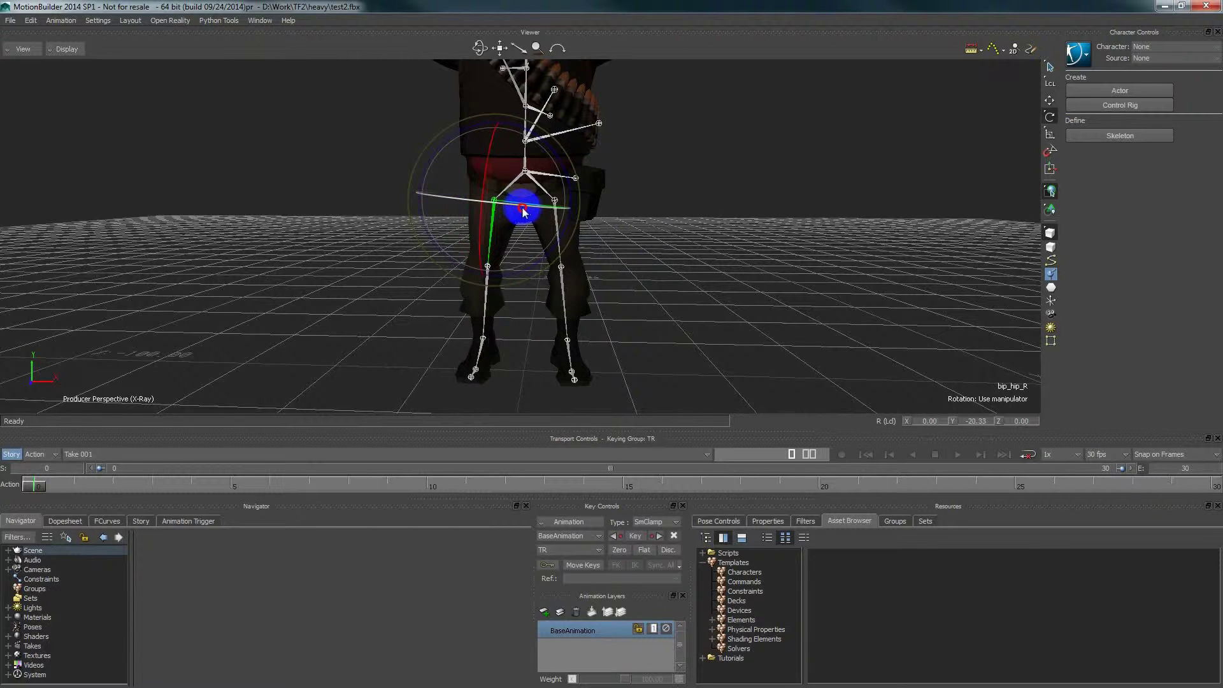
pyautogui.moveTo(525, 210); pyautogui.dragTo(523, 210)
pyautogui.keyDown('ctrl'); pyautogui.keyDown('shift'); pyautogui.moveTo(604, 255); pyautogui.dragTo(628, 238); pyautogui.keyUp('shift'); pyautogui.keyUp('ctrl')
# Step: Fine-tune the right and left hip joints' twist around local Y in the front view, bringing the left hip to about -22.9°
pyautogui.hotkey('ctrl', 'f')
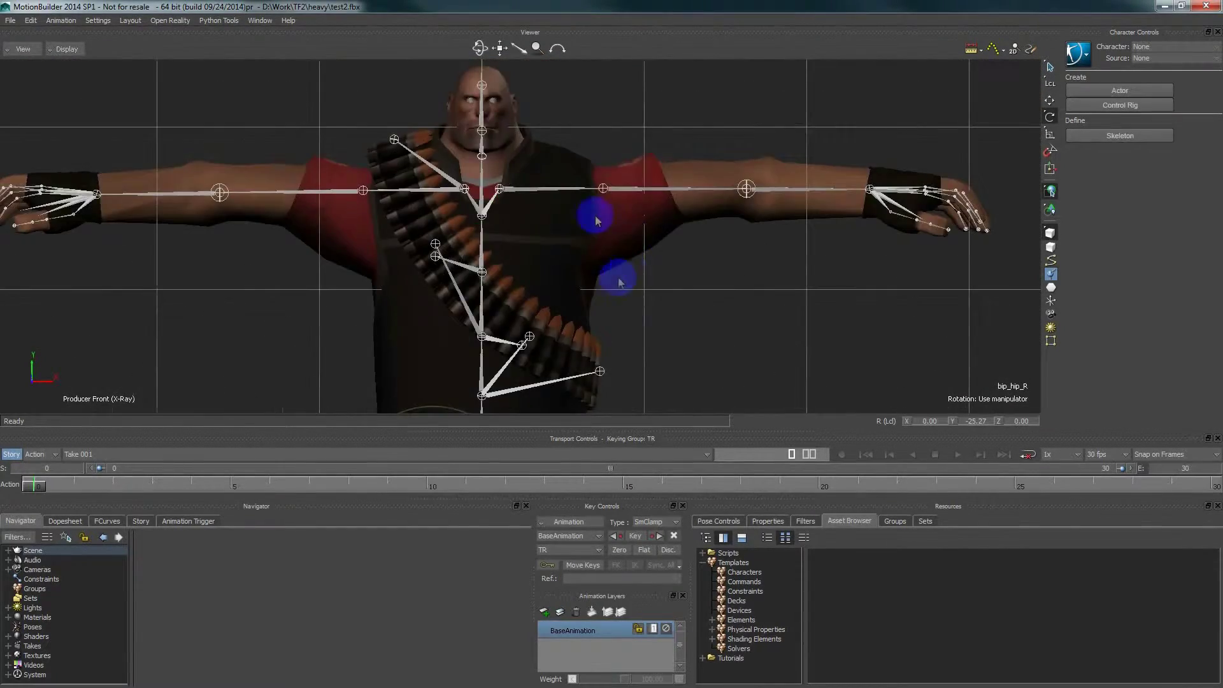
pyautogui.keyDown('shift'); pyautogui.moveTo(620, 281); pyautogui.dragTo(572, 7); pyautogui.keyUp('shift')
pyautogui.keyDown('shift'); pyautogui.moveTo(553, 374); pyautogui.dragTo(552, 287); pyautogui.keyUp('shift')
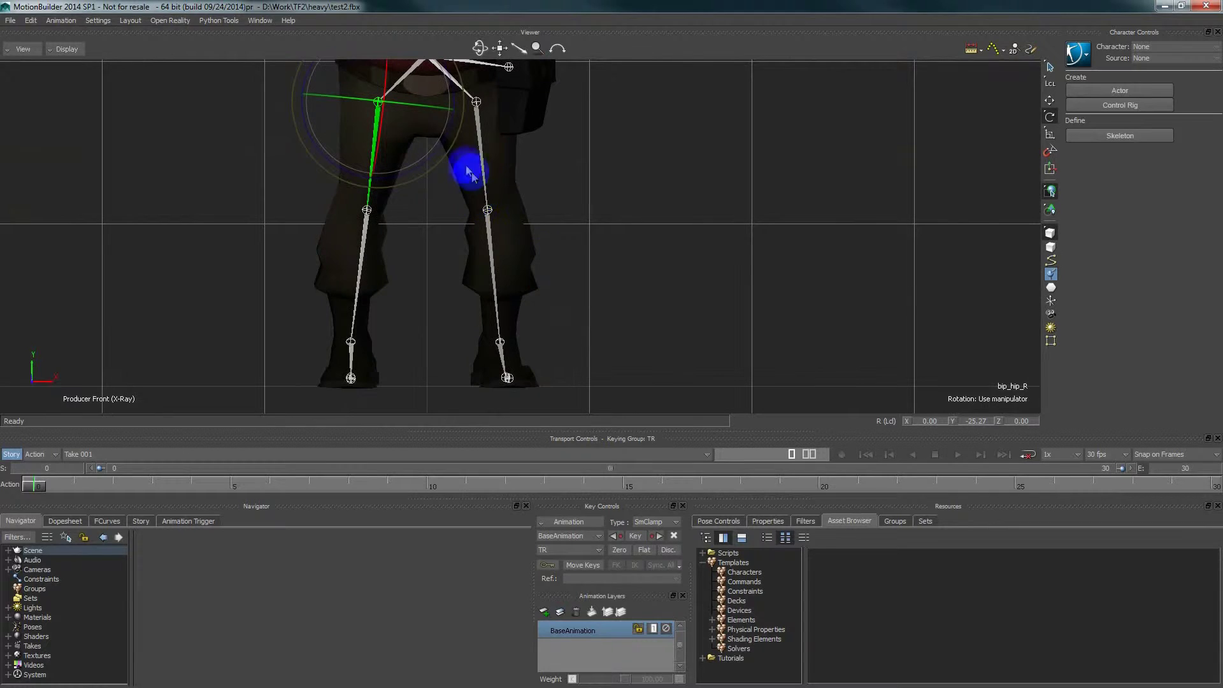
pyautogui.moveTo(434, 106); pyautogui.dragTo(434, 108)
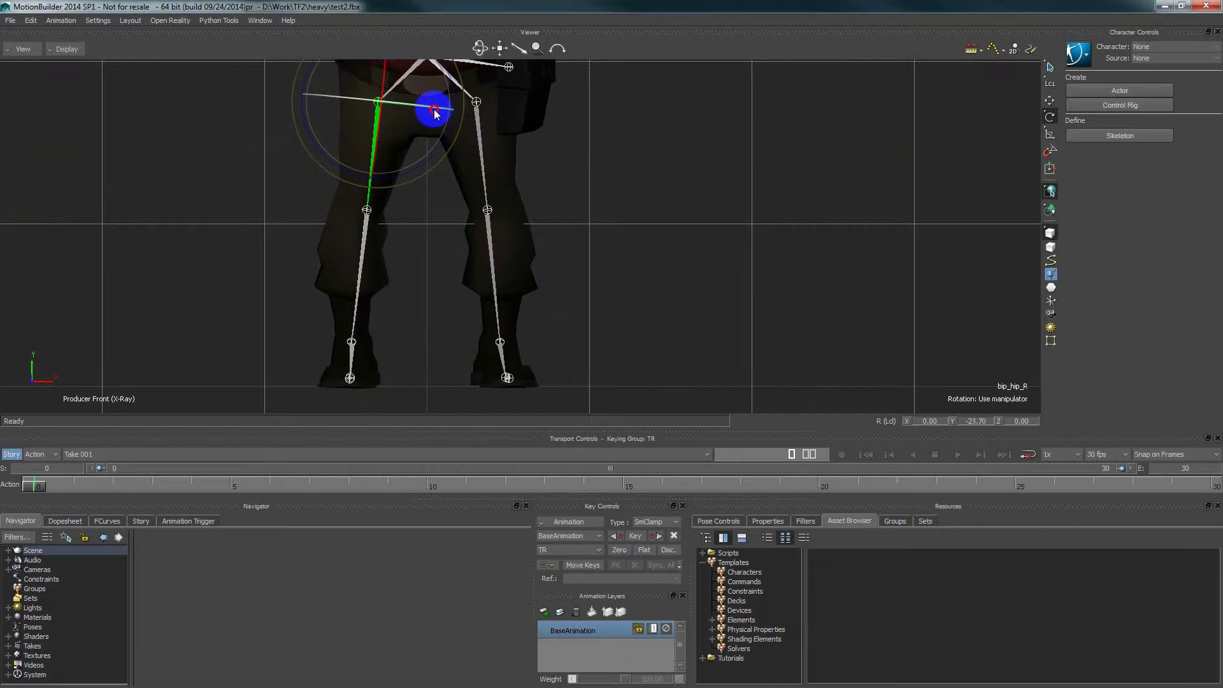
pyautogui.click(483, 156)
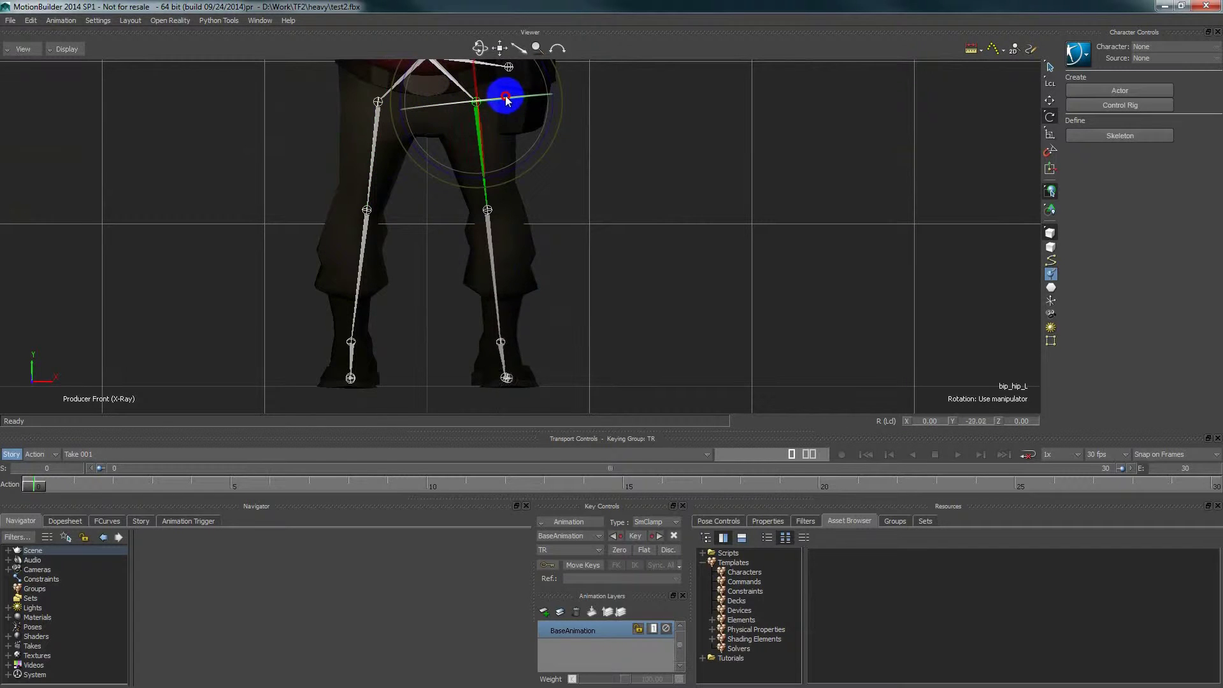
pyautogui.click(614, 180)
# Step: Try to apply the Character template to the skeleton's pelvis joint in the perspective view
pyautogui.keyDown('ctrl'); pyautogui.moveTo(722, 191); pyautogui.dragTo(664, 303); pyautogui.keyUp('ctrl')
pyautogui.hotkey('ctrl', 'e')
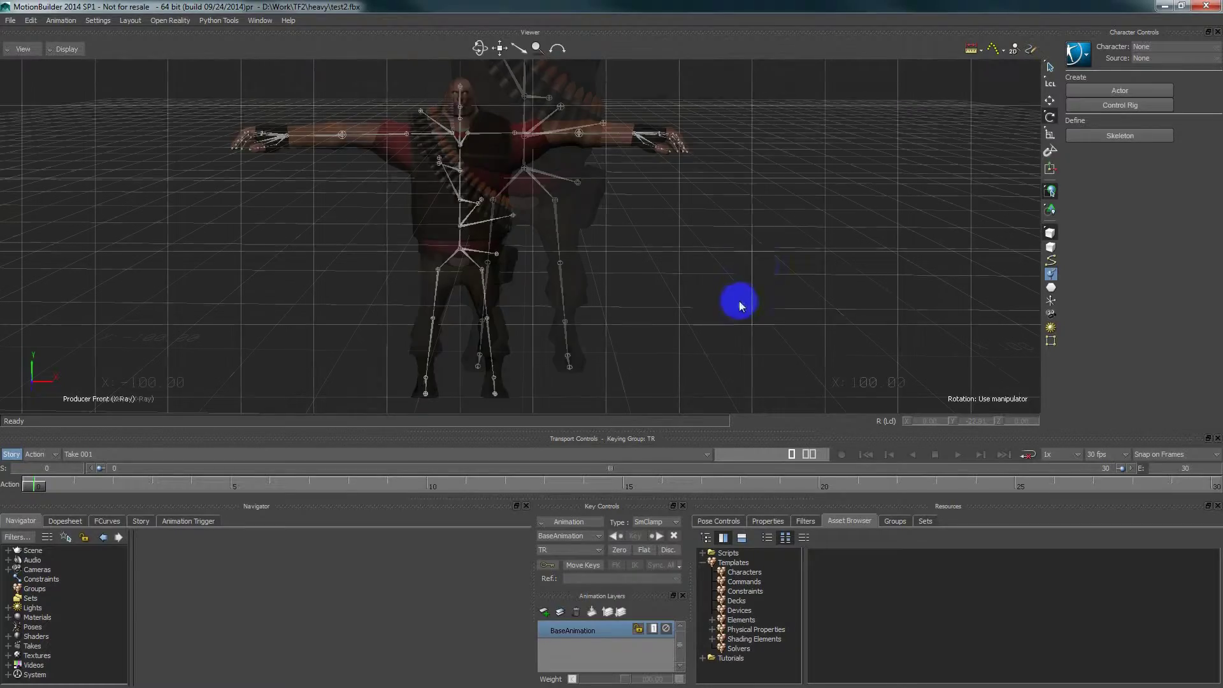
pyautogui.keyDown('ctrl'); pyautogui.keyDown('shift'); pyautogui.moveTo(784, 265); pyautogui.dragTo(601, 279); pyautogui.keyUp('shift'); pyautogui.keyUp('ctrl')
pyautogui.keyDown('ctrl'); pyautogui.moveTo(601, 279); pyautogui.dragTo(808, 291); pyautogui.keyUp('ctrl')
pyautogui.keyDown('shift'); pyautogui.moveTo(730, 334); pyautogui.dragTo(704, 326); pyautogui.keyUp('shift')
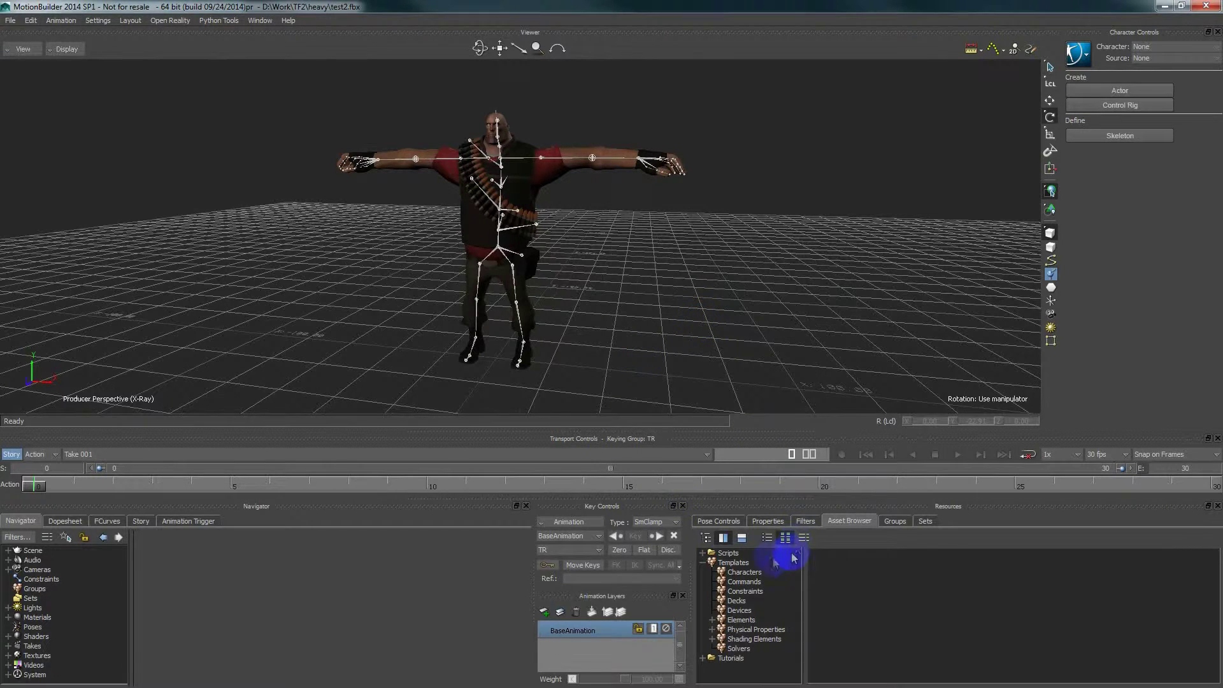
pyautogui.click(754, 574)
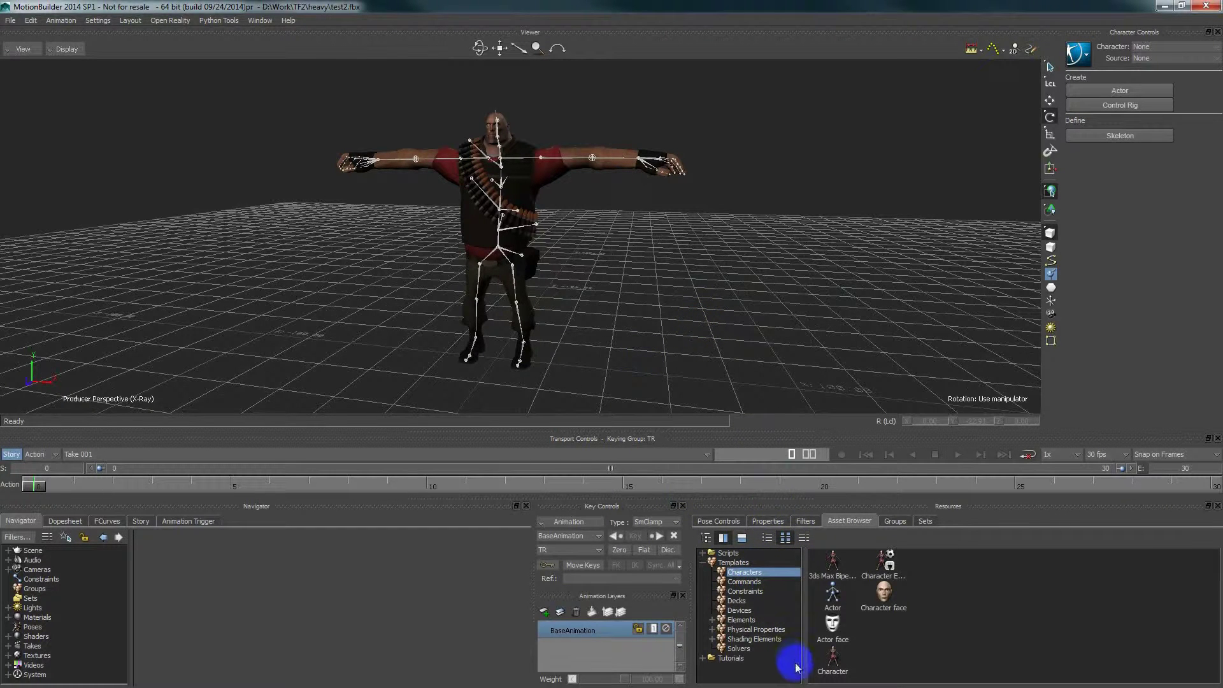
pyautogui.moveTo(834, 663); pyautogui.dragTo(510, 257)
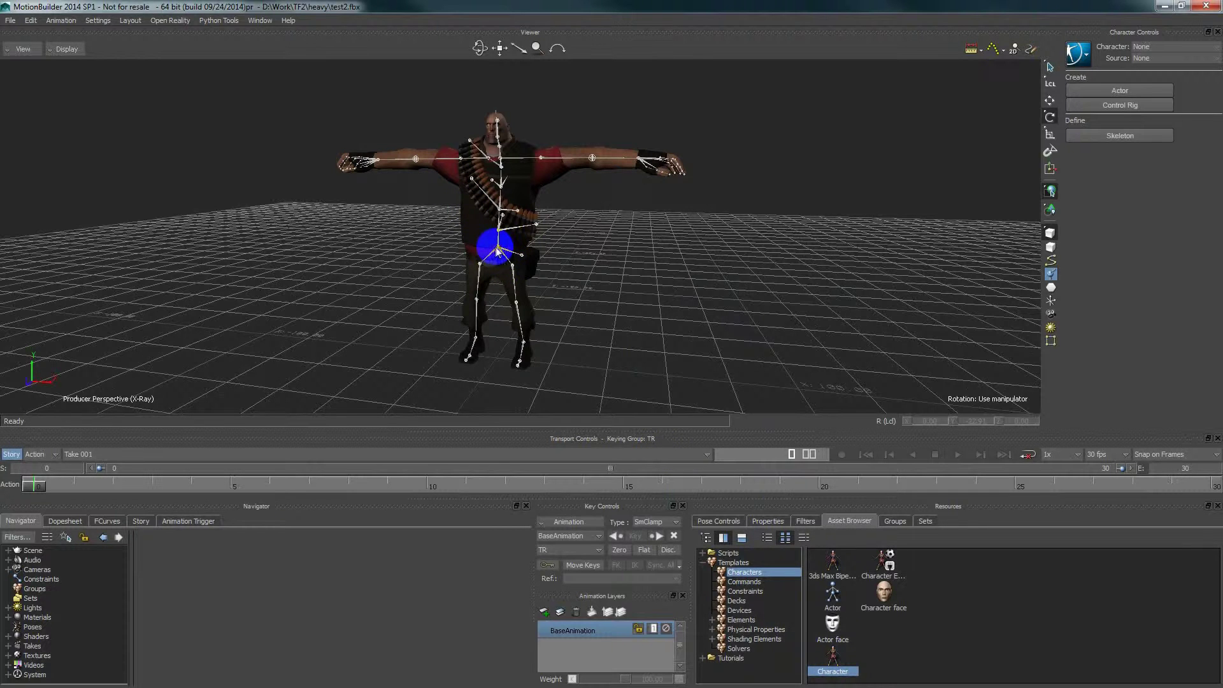
pyautogui.moveTo(832, 659); pyautogui.dragTo(499, 251)
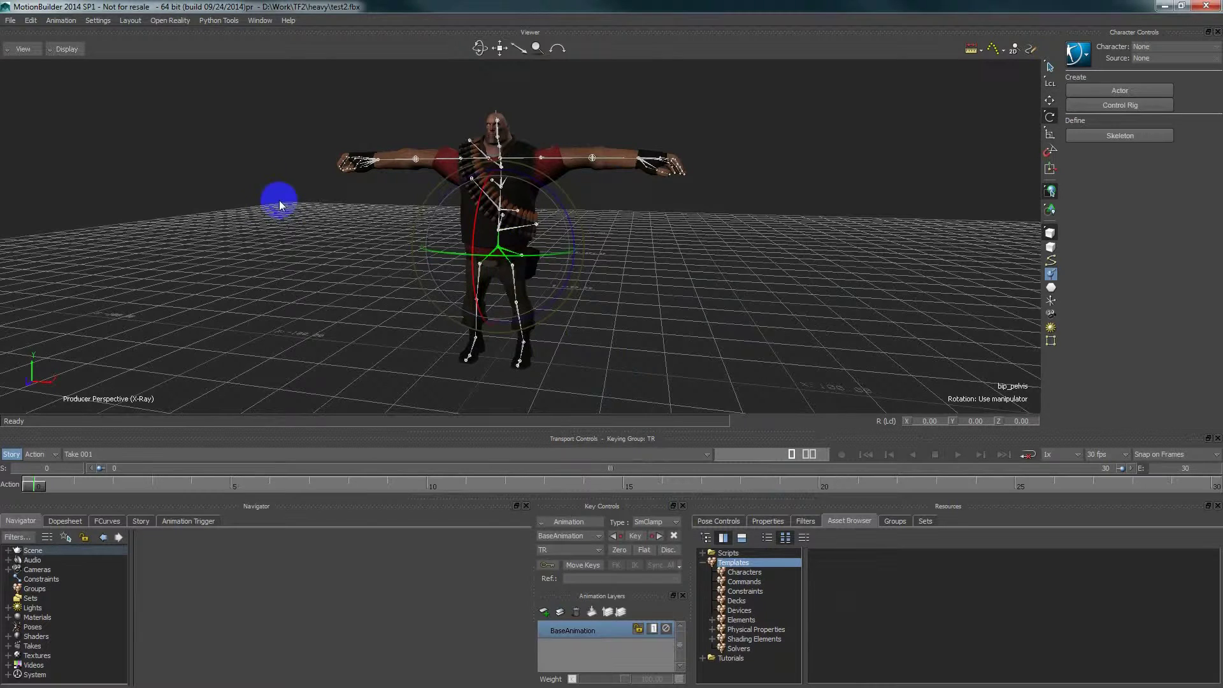
pyautogui.click(634, 289)
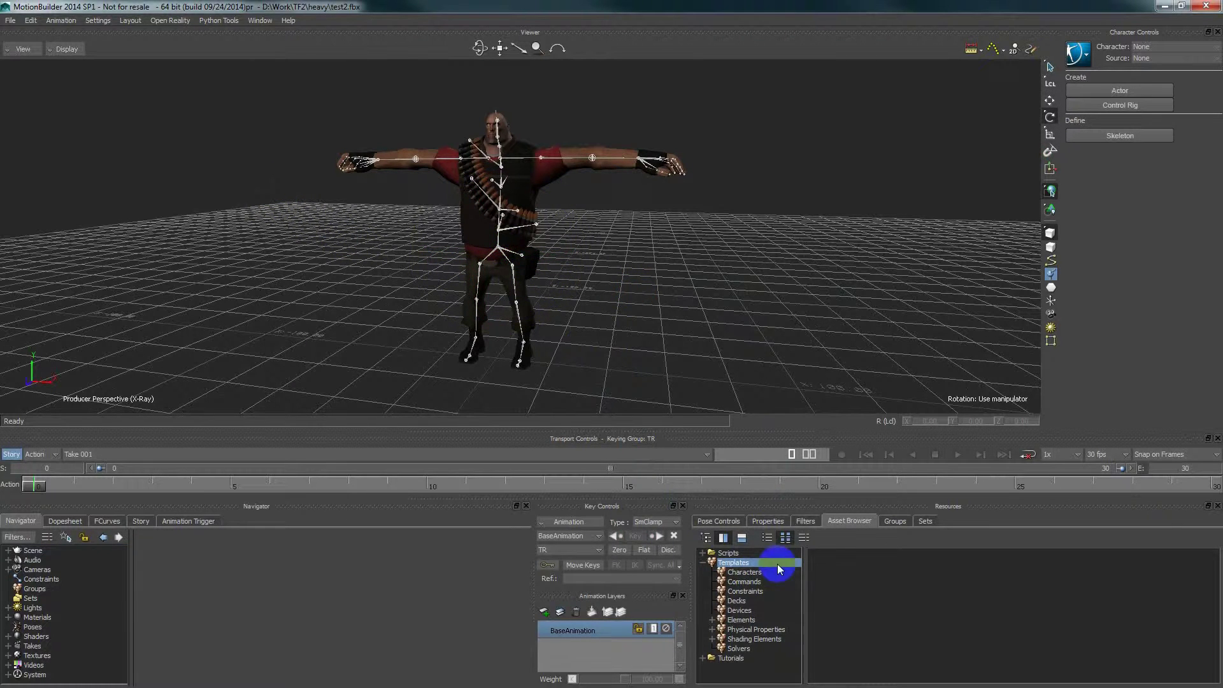
# Step: Apply the Character template to the pelvis joint to start characterization, then review and dismiss the list of missing nodes
pyautogui.click(737, 573)
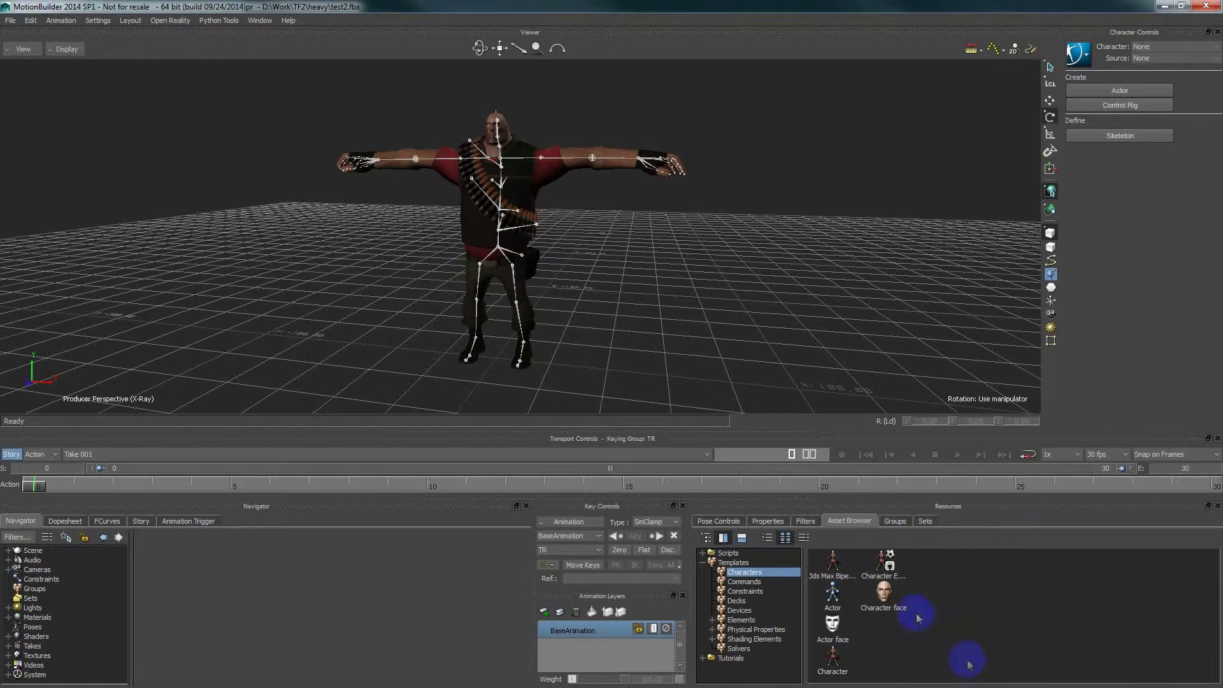
pyautogui.moveTo(836, 664); pyautogui.dragTo(506, 251)
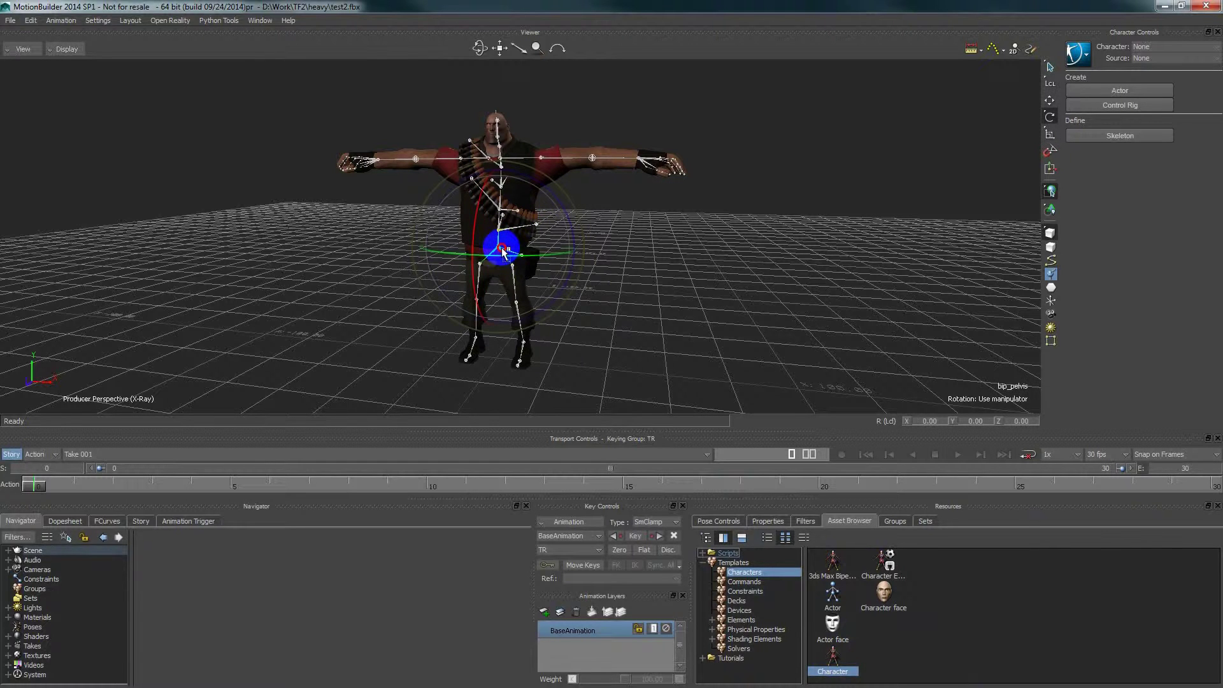
pyautogui.click(523, 249)
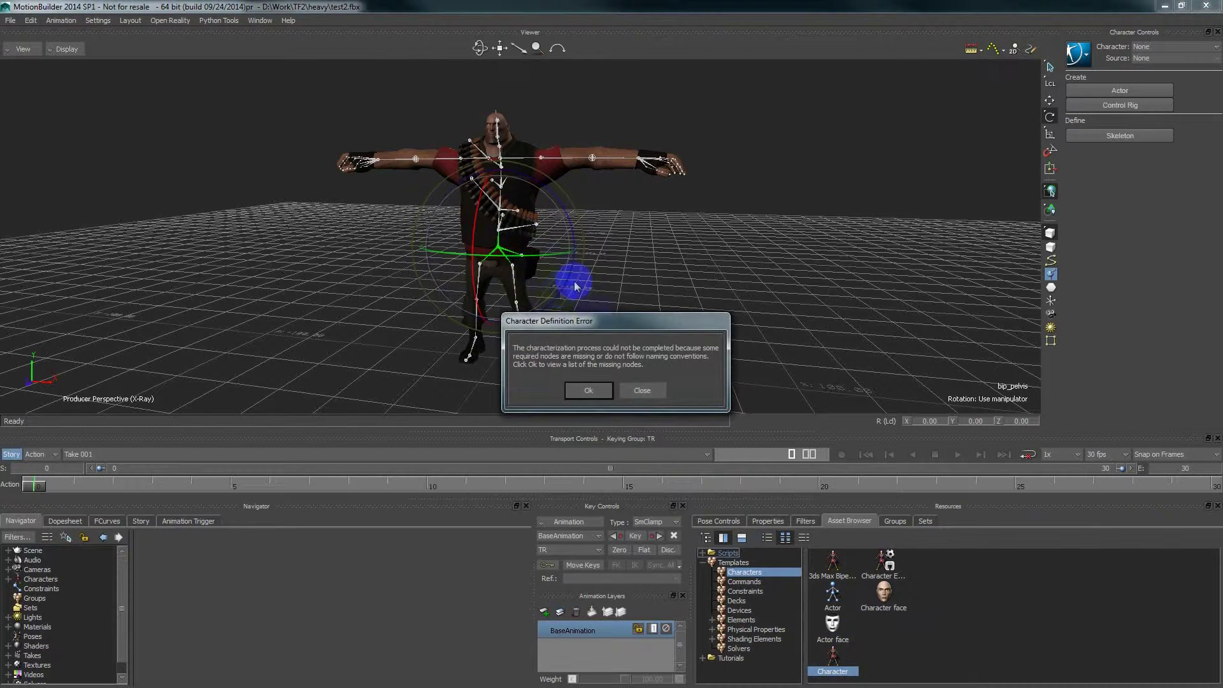
pyautogui.click(576, 390)
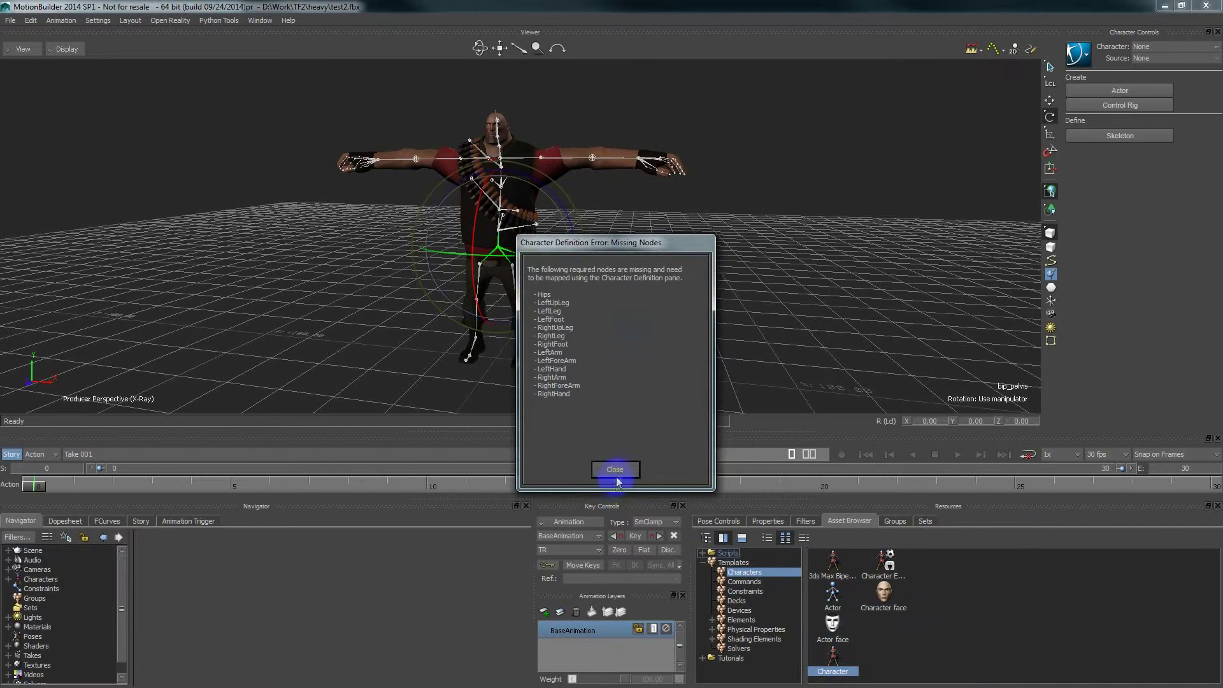
pyautogui.click(615, 472)
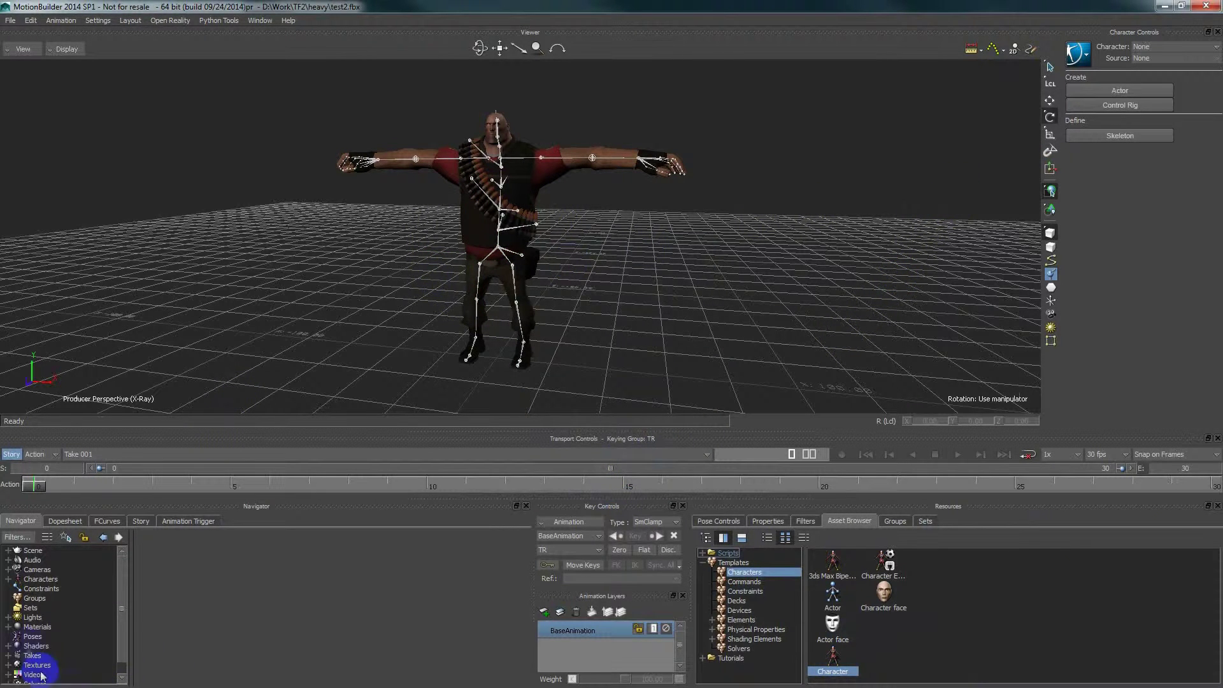
# Step: Open the new character's definition and map its Hips node to bip_pelvis
pyautogui.click(7, 579)
pyautogui.click(43, 590)
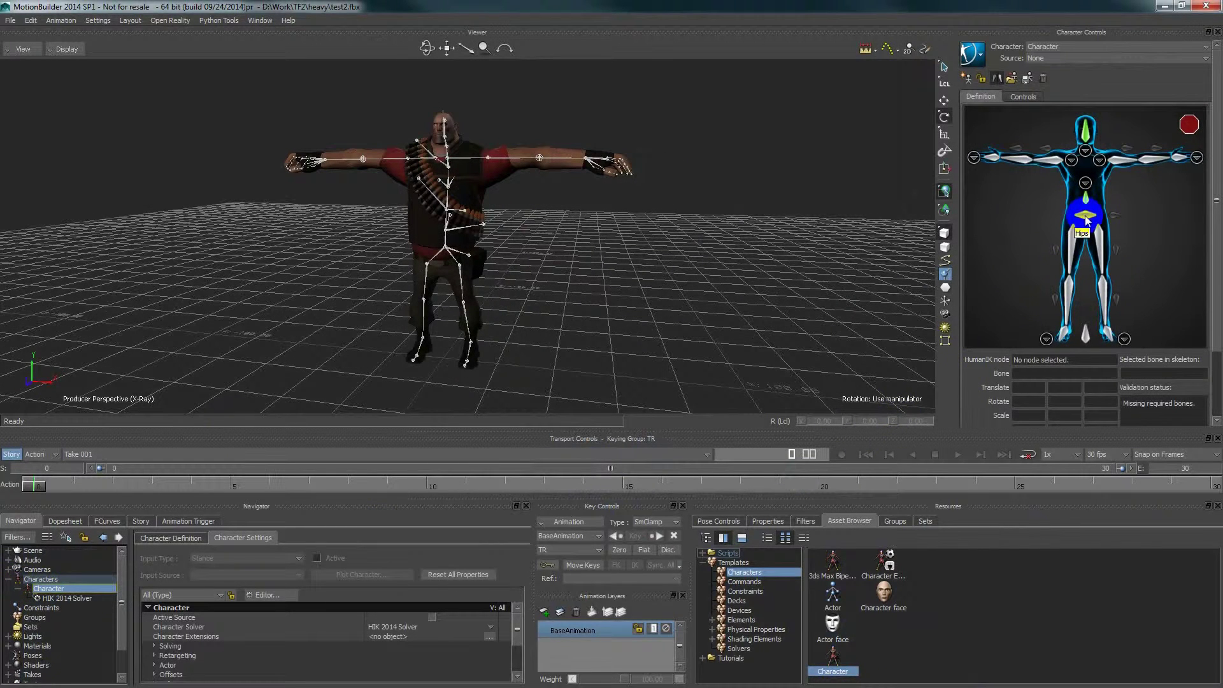
pyautogui.keyDown('ctrl'); pyautogui.moveTo(534, 284); pyautogui.dragTo(573, 330); pyautogui.keyUp('ctrl')
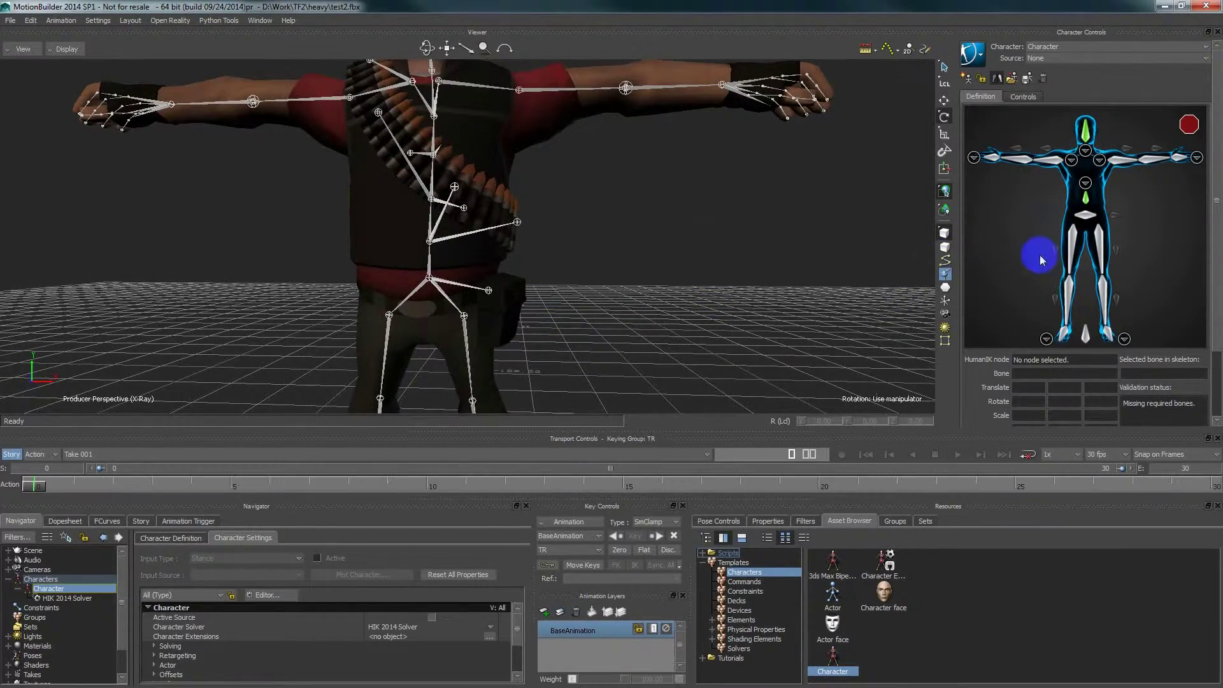
pyautogui.doubleClick(1085, 218)
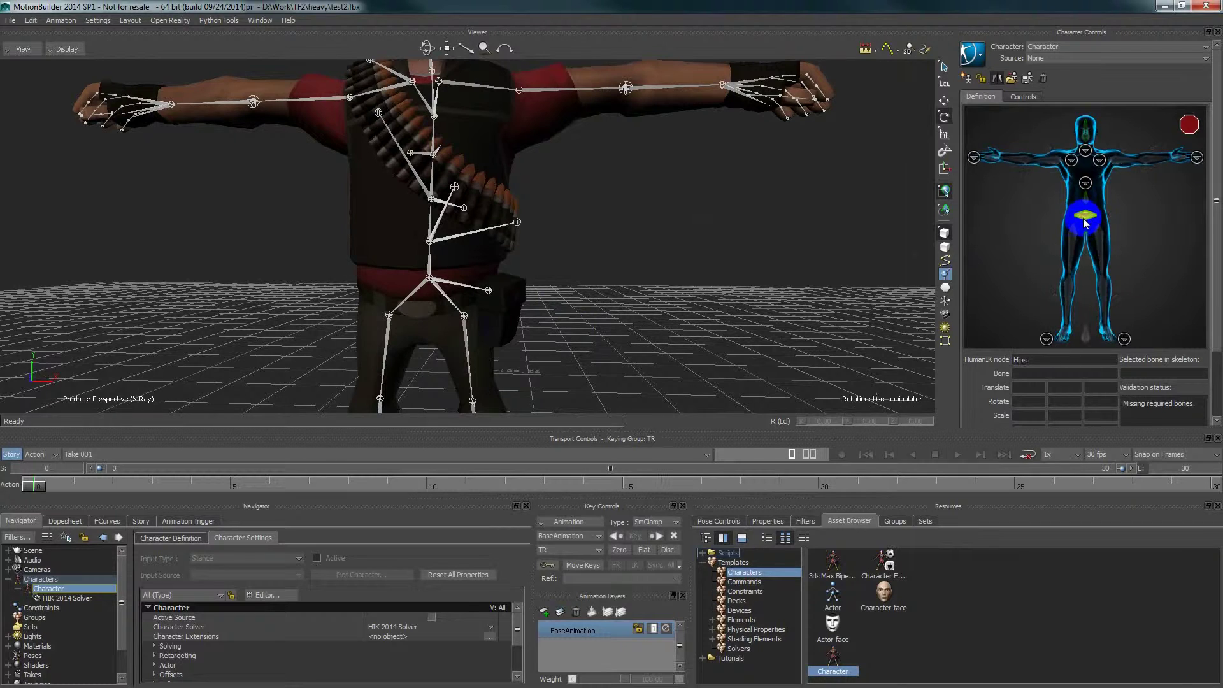
pyautogui.click(428, 283)
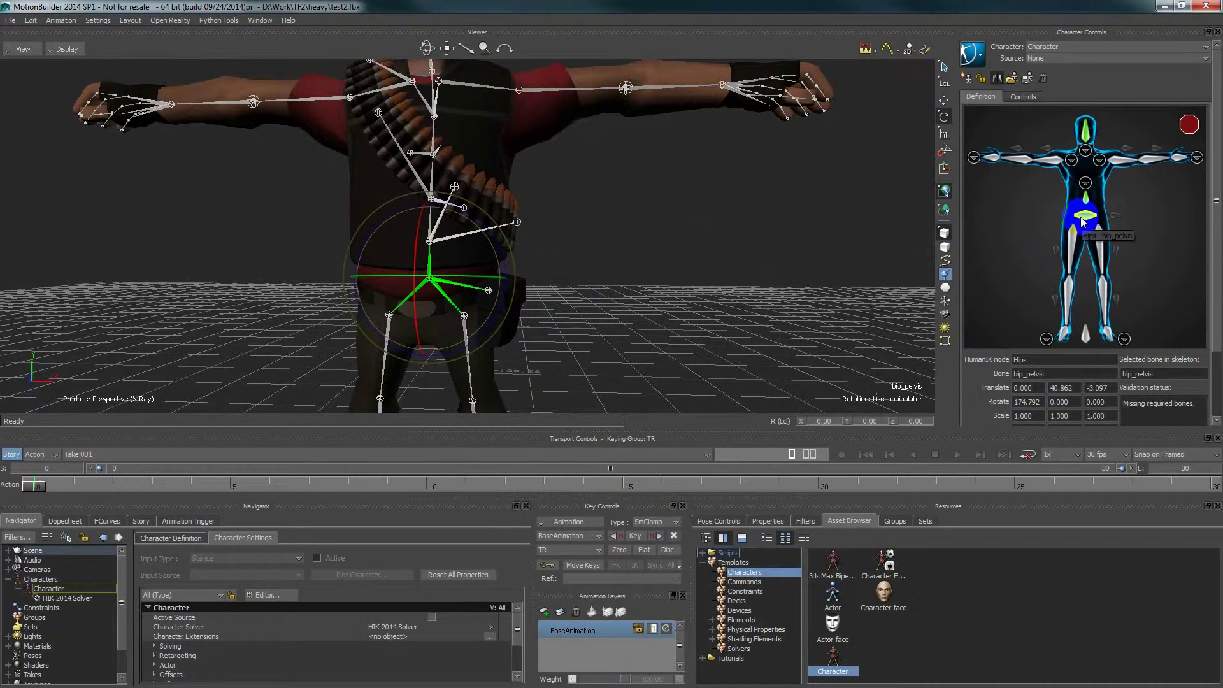
pyautogui.click(1041, 258)
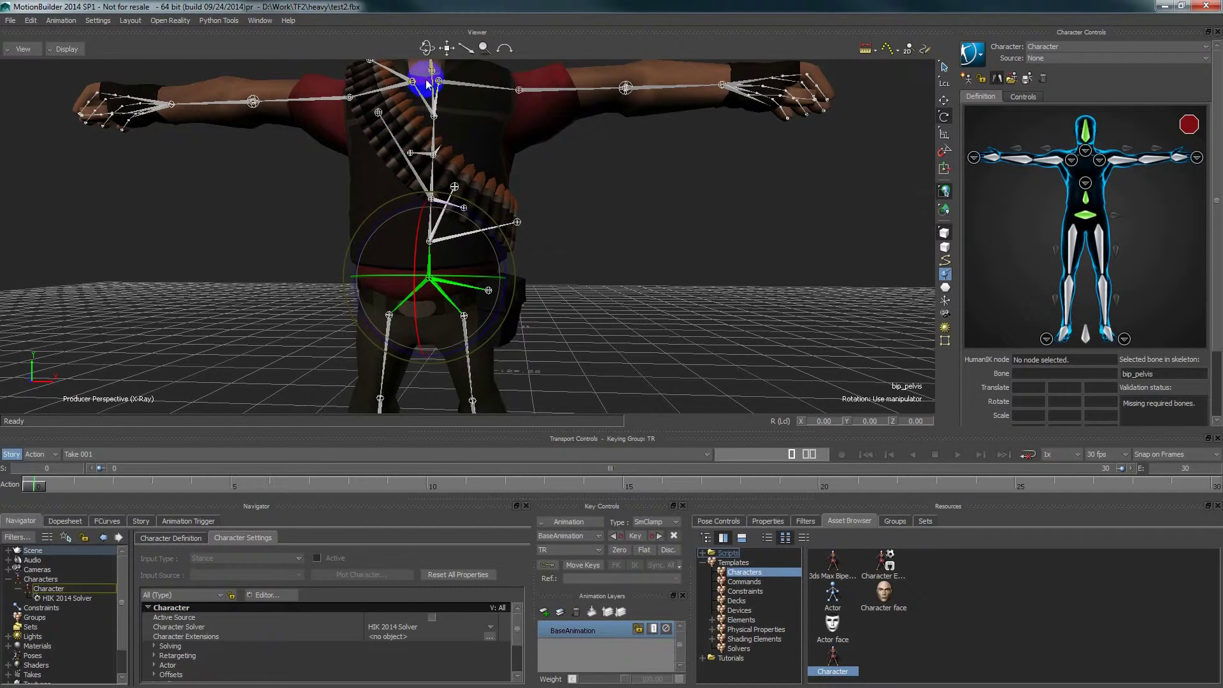
# Step: Clear the Spine node's wrong bone assignment and map the node to bip_spine_0 instead
pyautogui.keyDown('shift'); pyautogui.moveTo(617, 230); pyautogui.dragTo(613, 254); pyautogui.keyUp('shift')
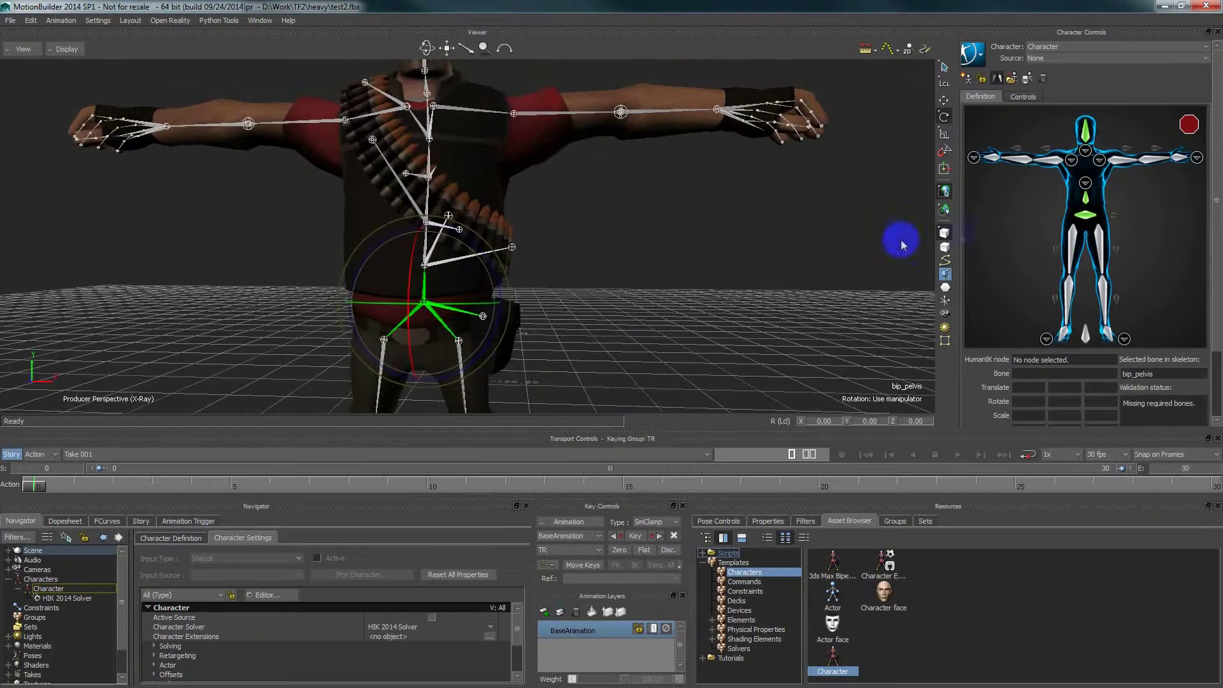
pyautogui.click(1086, 203)
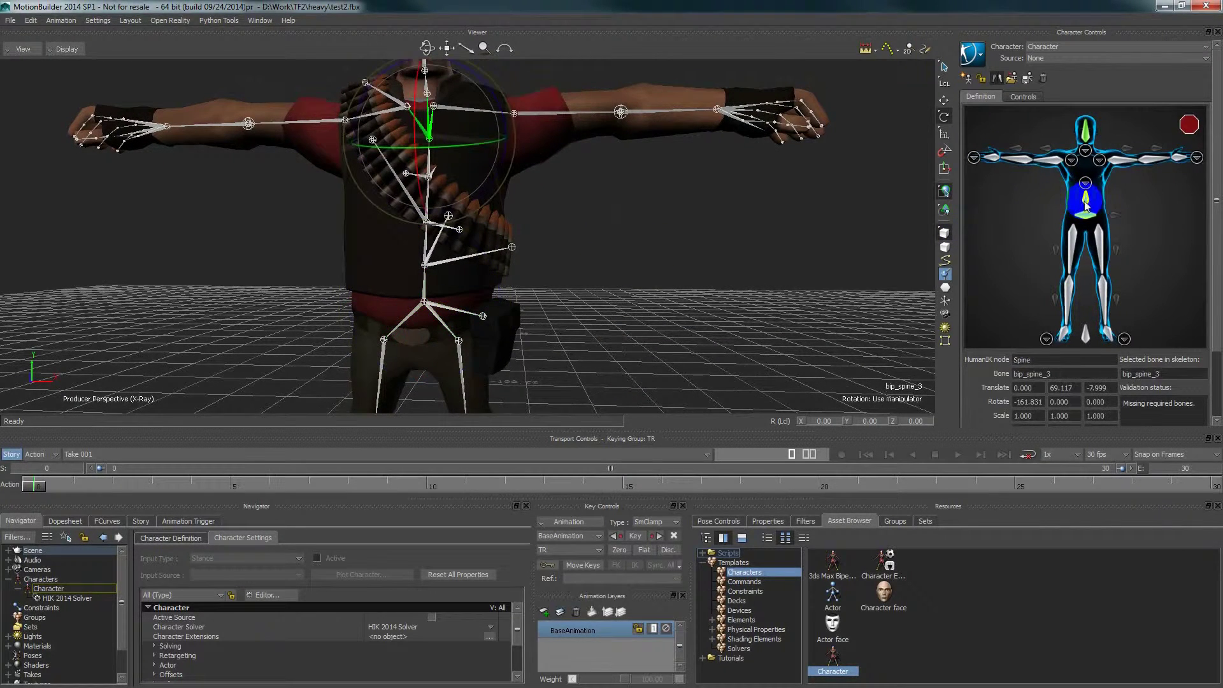
pyautogui.click(1061, 376)
pyautogui.press('BackSpace')
pyautogui.press('BackSpace')
pyautogui.press('BackSpace')
pyautogui.press('BackSpace')
pyautogui.press('BackSpace')
pyautogui.press('BackSpace')
pyautogui.press('BackSpace')
pyautogui.press('BackSpace')
pyautogui.click(1027, 386)
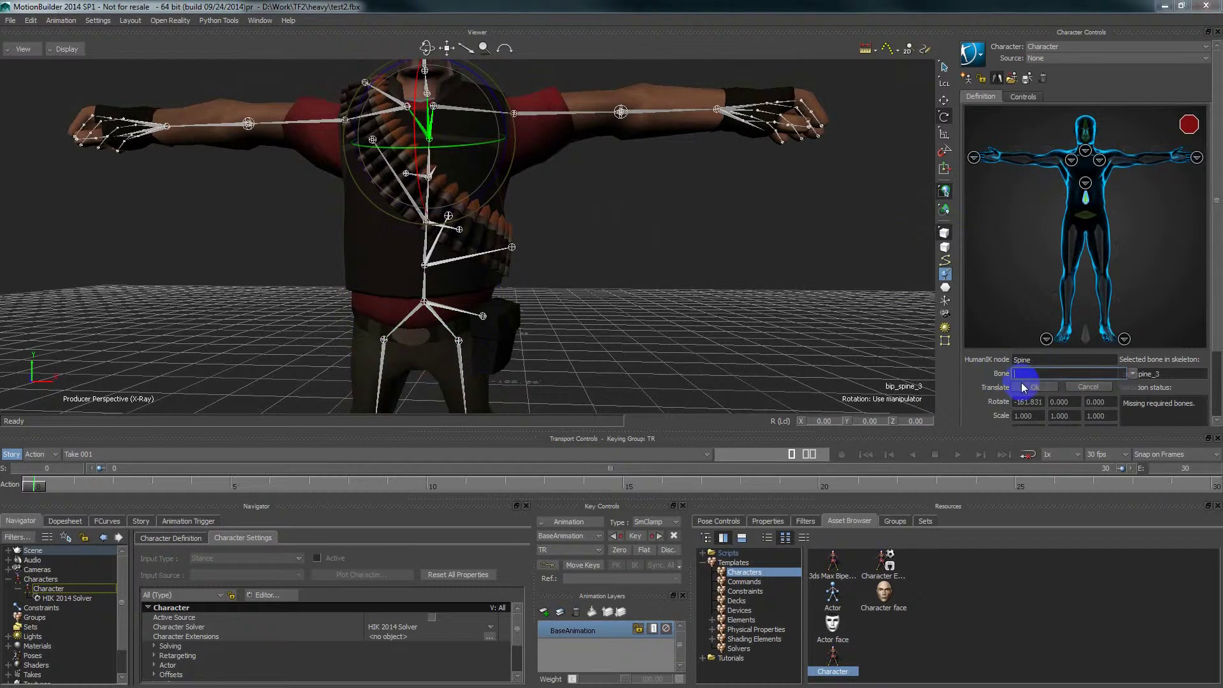
pyautogui.click(424, 273)
pyautogui.moveTo(426, 250); pyautogui.dragTo(1080, 201)
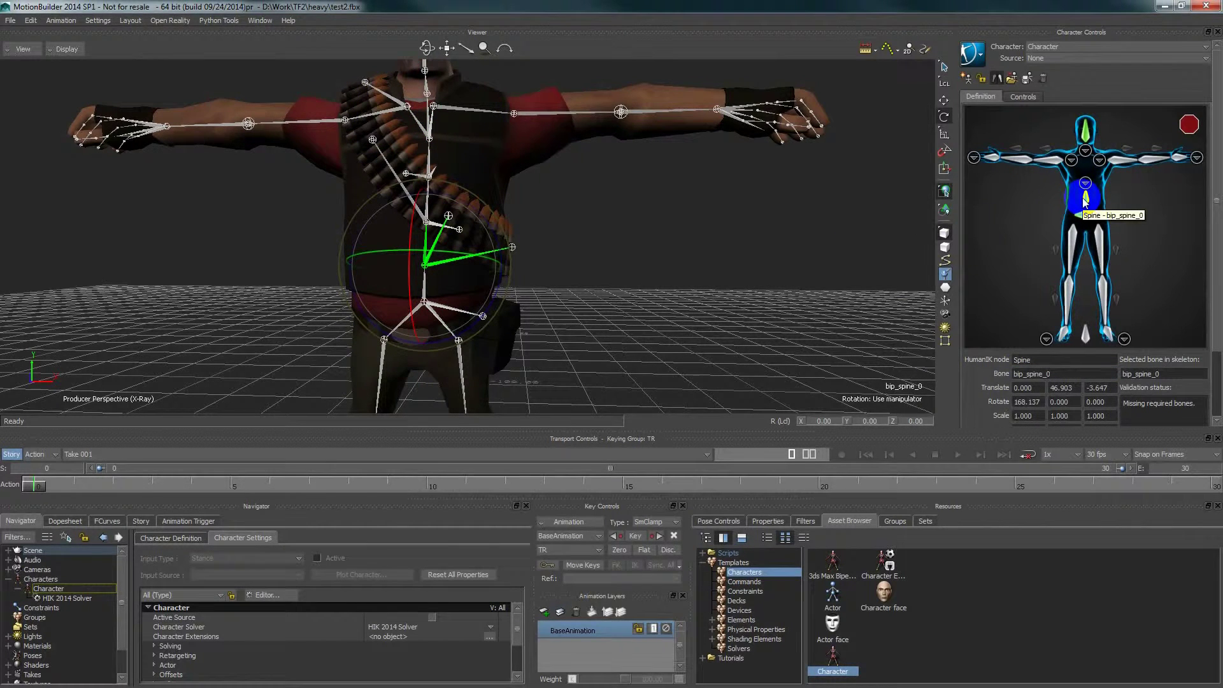
# Step: Map Spine1 to the joint directly above bip_spine_0, Spine2 to bip_spine_2 and Spine3 to bip_spine_3 in the detailed spine definition
pyautogui.click(1085, 184)
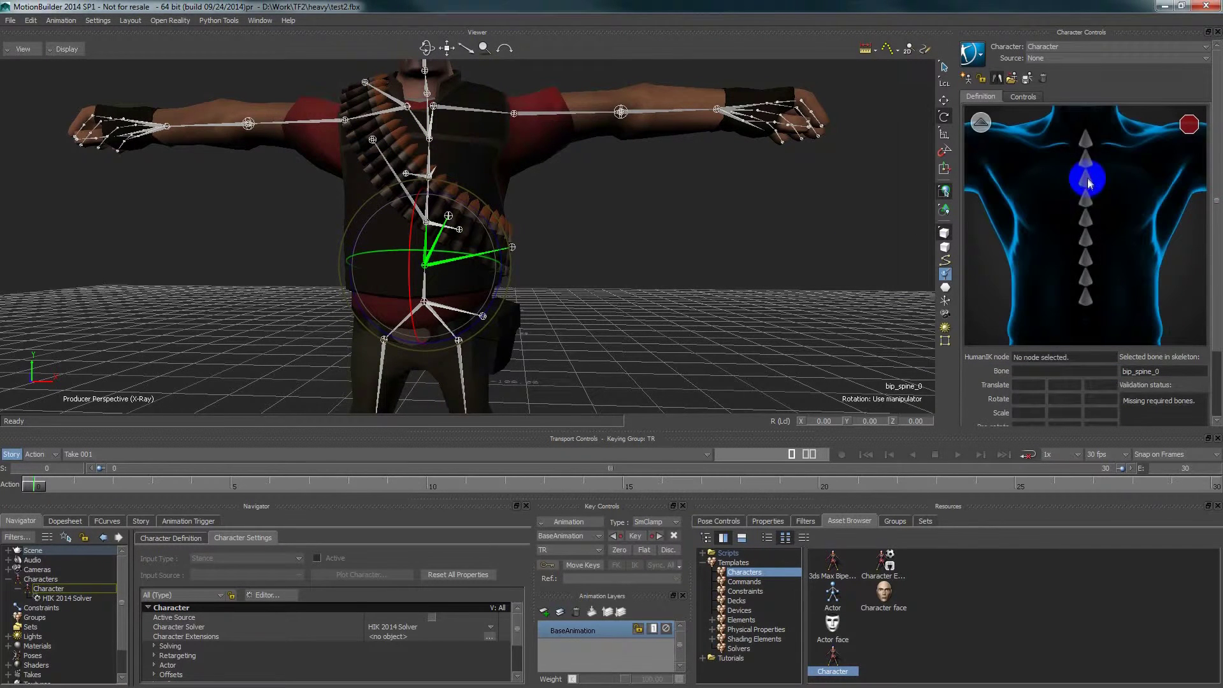
pyautogui.keyDown('ctrl'); pyautogui.keyDown('shift'); pyautogui.moveTo(610, 321); pyautogui.dragTo(409, 233); pyautogui.keyUp('shift'); pyautogui.keyUp('ctrl')
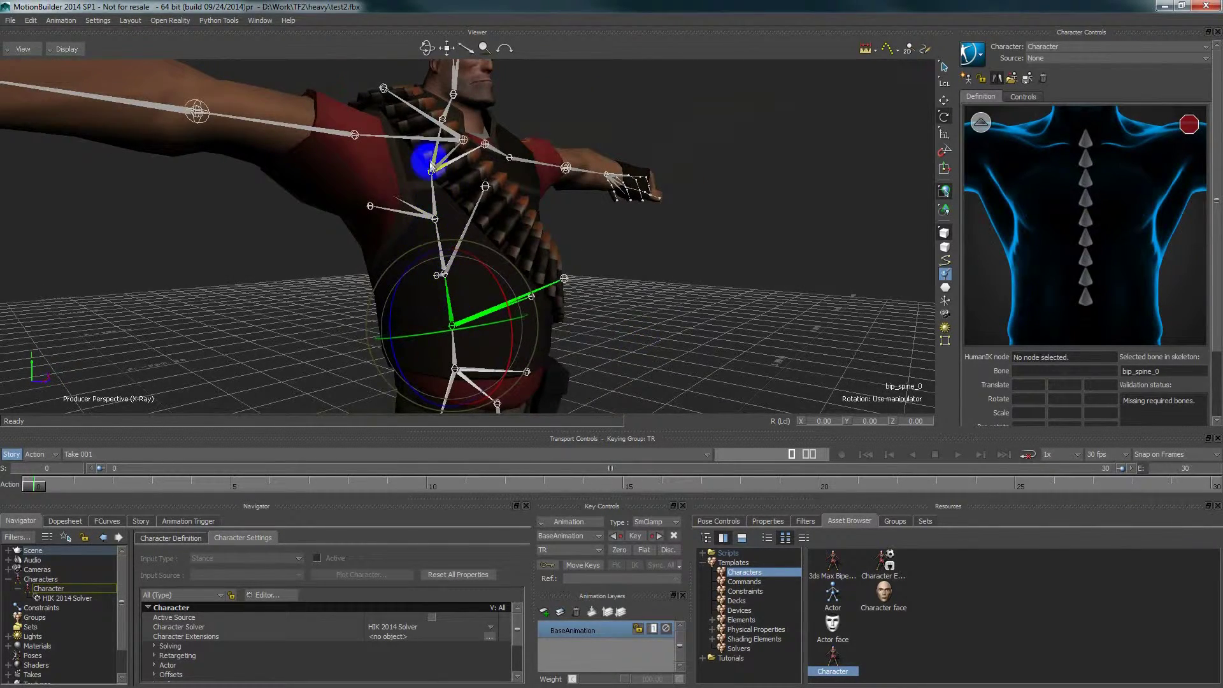
pyautogui.moveTo(1085, 304)
pyautogui.mouseDown()
pyautogui.moveTo(446, 330)
pyautogui.moveTo(429, 278)
pyautogui.moveTo(437, 232)
pyautogui.mouseUp()
pyautogui.moveTo(1088, 279)
pyautogui.mouseDown()
pyautogui.moveTo(447, 210)
pyautogui.moveTo(432, 183)
pyautogui.mouseUp()
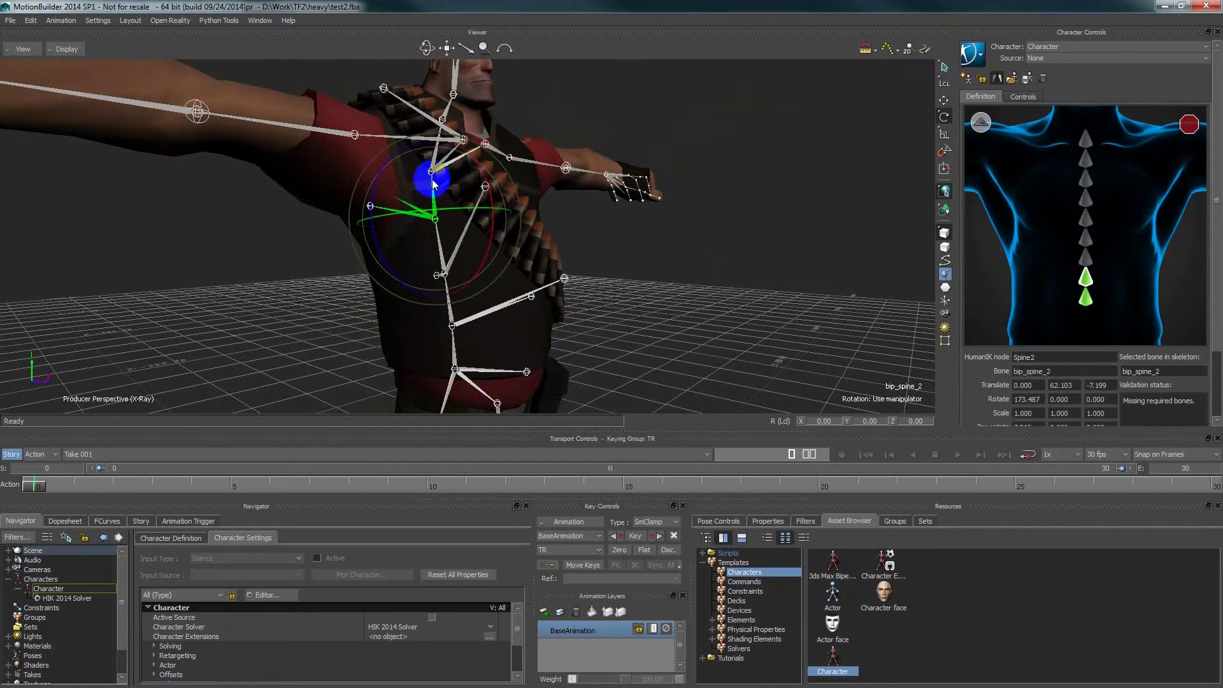
pyautogui.moveTo(1090, 260)
pyautogui.mouseDown()
pyautogui.moveTo(633, 177)
pyautogui.moveTo(478, 128)
pyautogui.moveTo(433, 161)
pyautogui.moveTo(497, 189)
pyautogui.mouseUp()
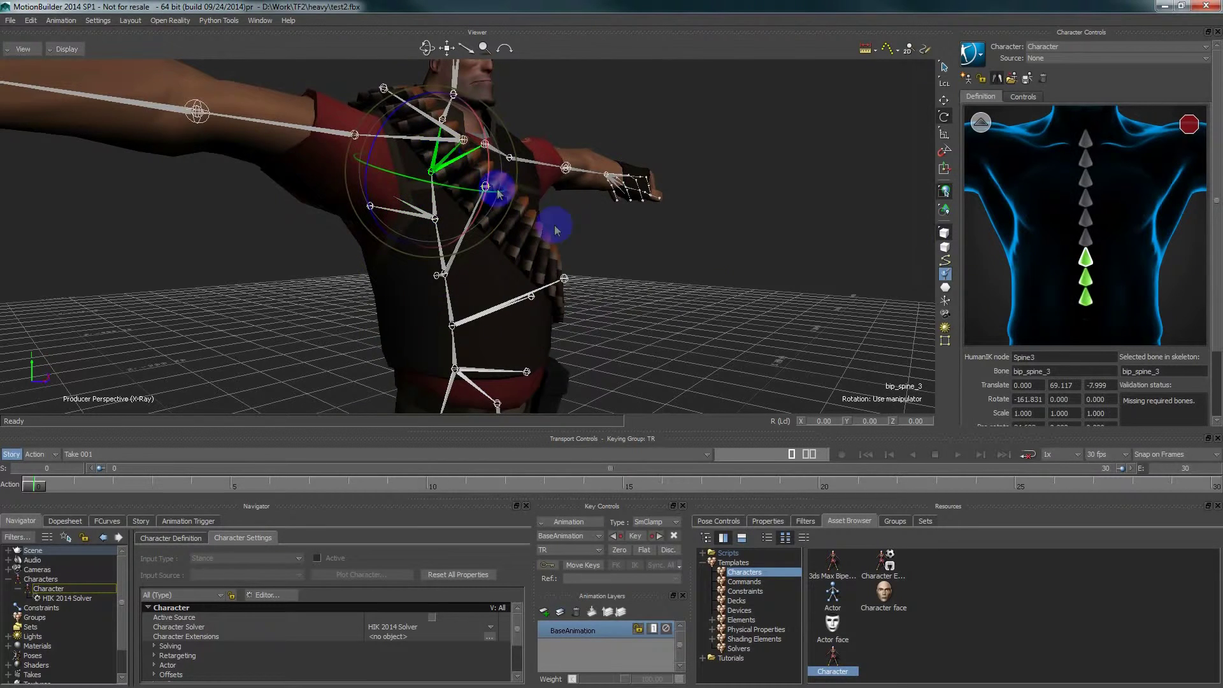
pyautogui.click(682, 274)
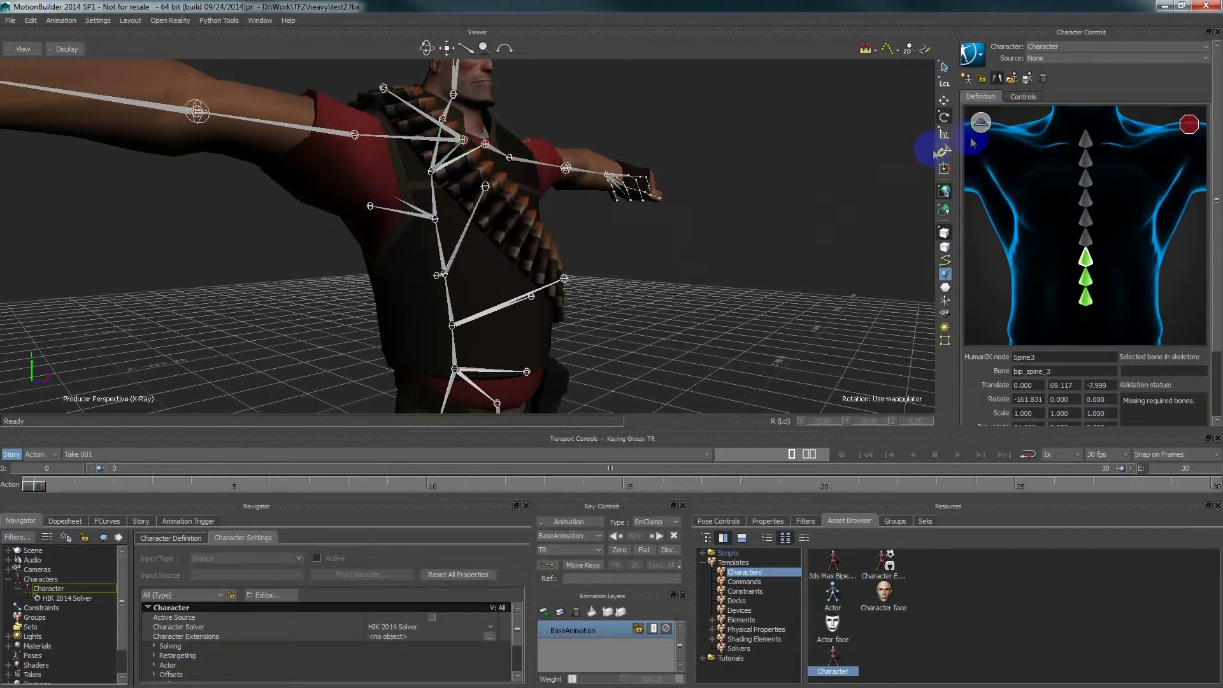
# Step: Check the neck bone assignment in the detailed neck definition and return to the full body view
pyautogui.click(982, 122)
pyautogui.click(1086, 162)
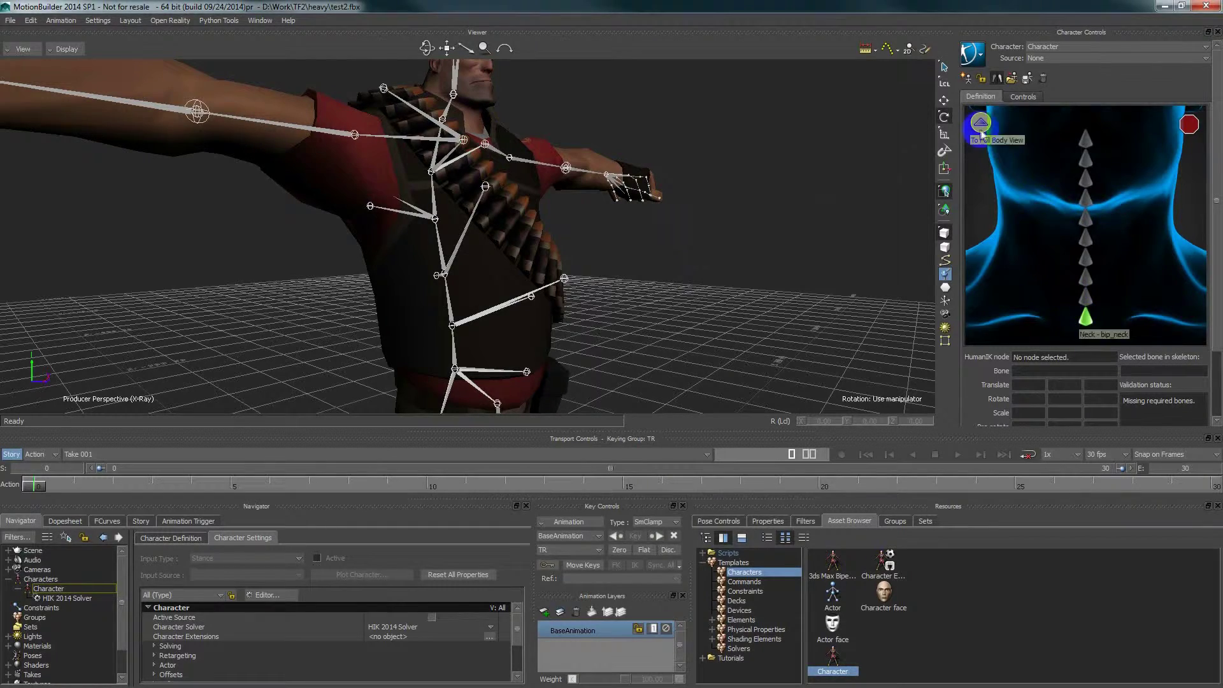
pyautogui.click(981, 122)
# Step: Map the LeftUpLeg node to bip_hip_L and the LeftLeg node to bip_knee_L in the character definition
pyautogui.keyDown('ctrl'); pyautogui.keyDown('shift'); pyautogui.moveTo(663, 290); pyautogui.dragTo(606, 205); pyautogui.keyUp('shift'); pyautogui.keyUp('ctrl')
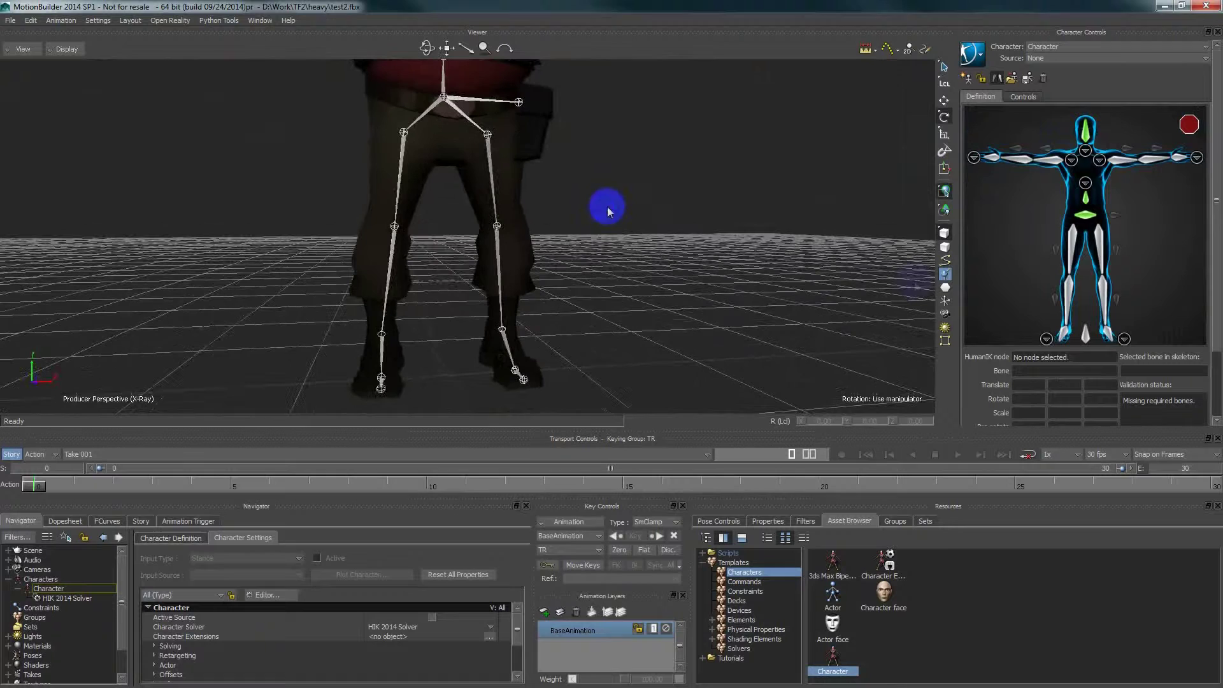
pyautogui.click(1103, 237)
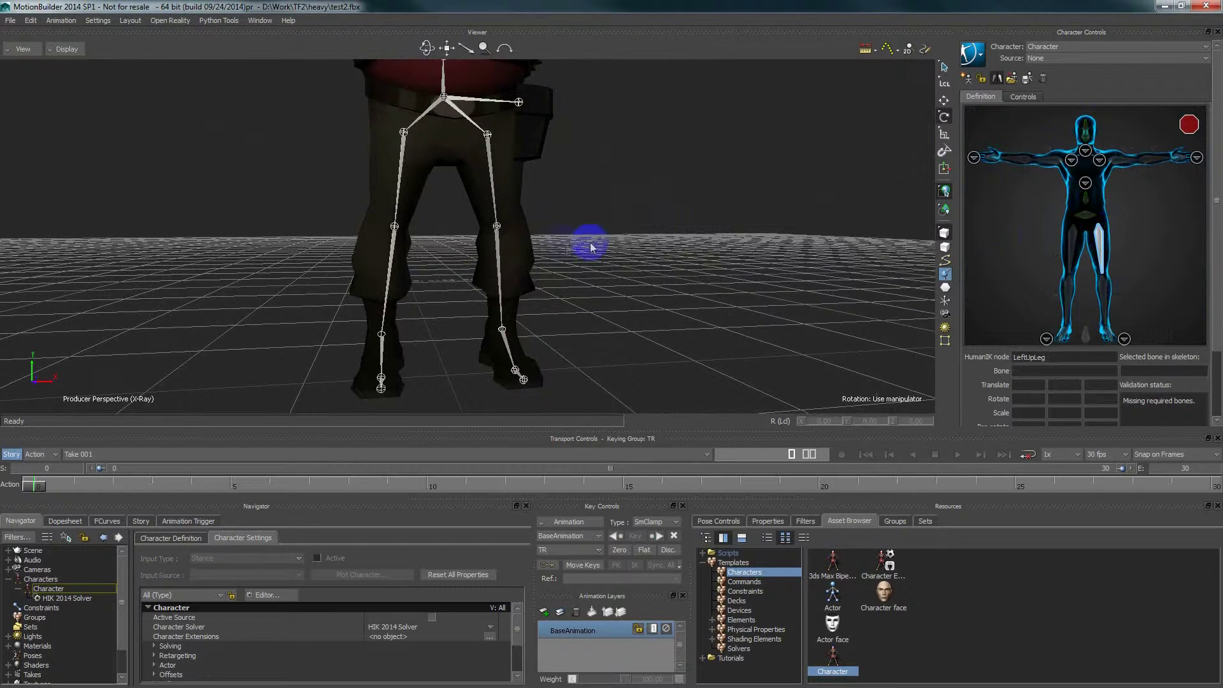
pyautogui.click(488, 150)
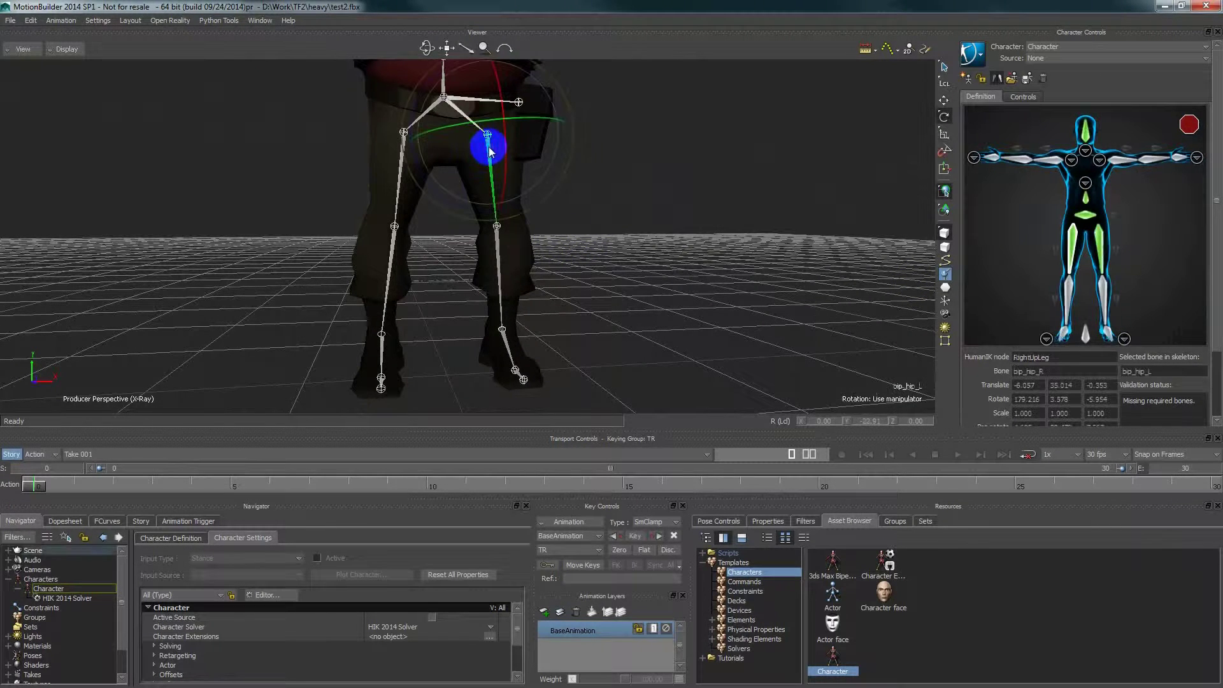
pyautogui.click(1108, 295)
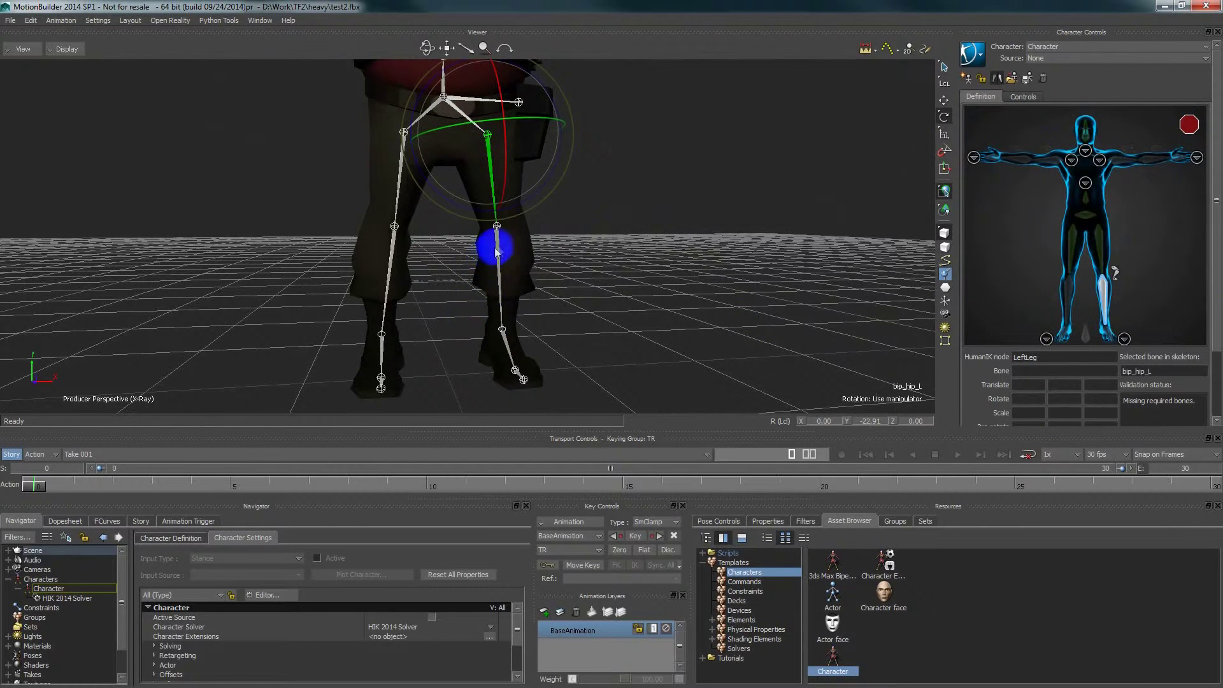
pyautogui.moveTo(499, 251); pyautogui.dragTo(1114, 351)
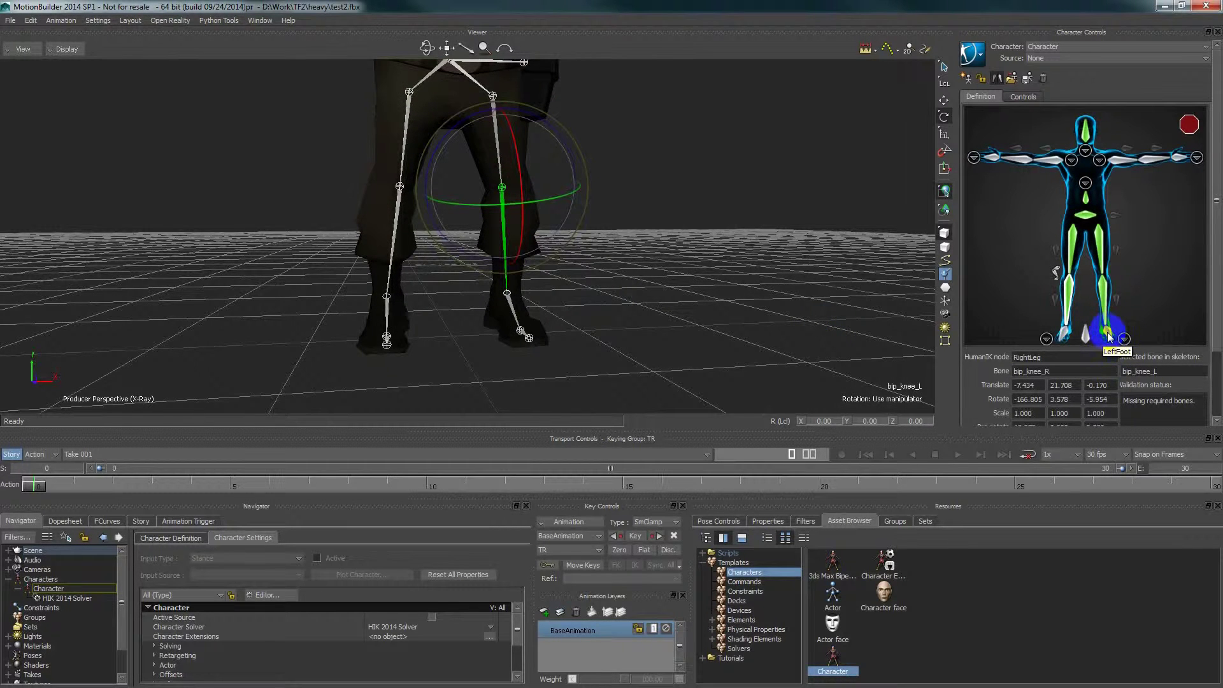
# Step: Map the LeftFoot node to bip_foot_L and open the detailed feet definition
pyautogui.moveTo(1109, 337)
pyautogui.mouseDown()
pyautogui.moveTo(775, 342)
pyautogui.moveTo(499, 322)
pyautogui.moveTo(509, 300)
pyautogui.mouseUp()
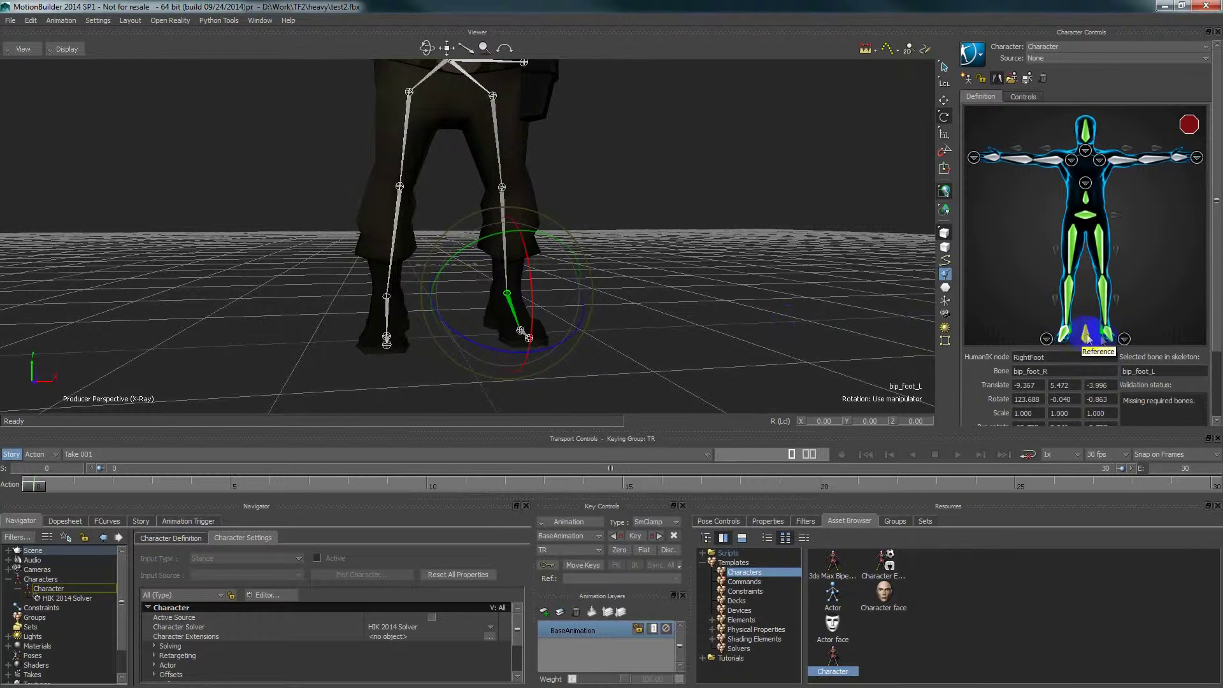
pyautogui.click(1125, 341)
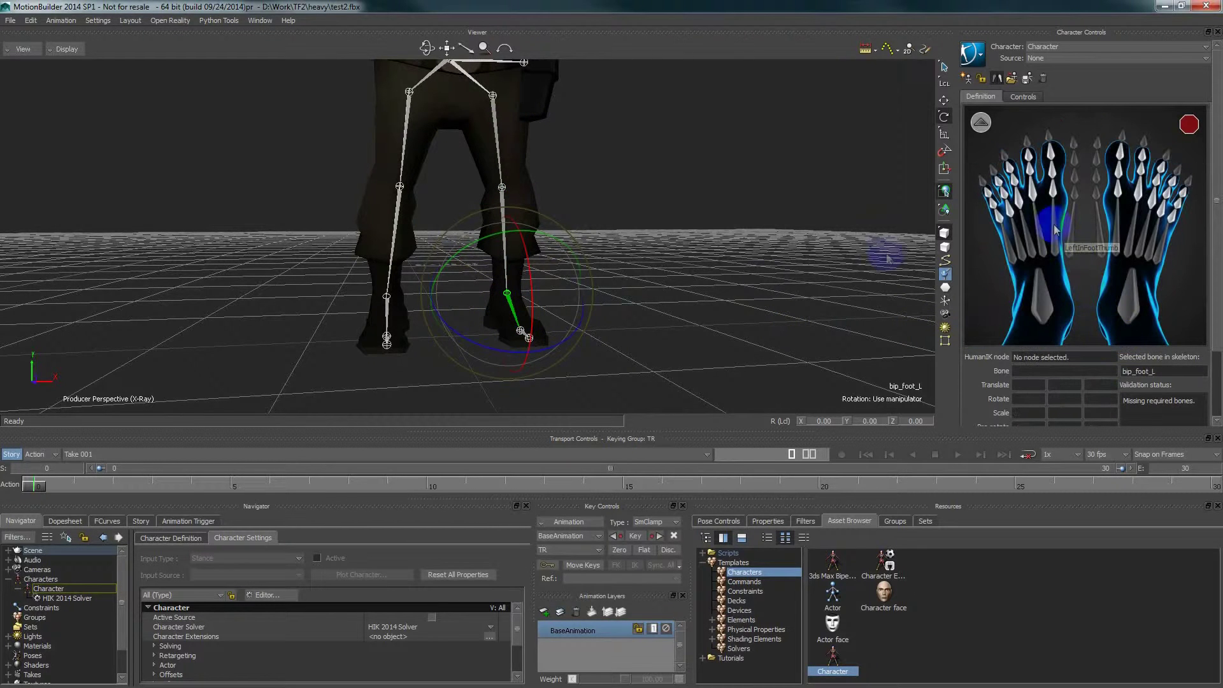
pyautogui.moveTo(672, 303); pyautogui.dragTo(611, 280)
pyautogui.click(635, 346)
pyautogui.keyDown('ctrl'); pyautogui.keyDown('shift'); pyautogui.moveTo(554, 317); pyautogui.dragTo(580, 330); pyautogui.keyUp('shift'); pyautogui.keyUp('ctrl')
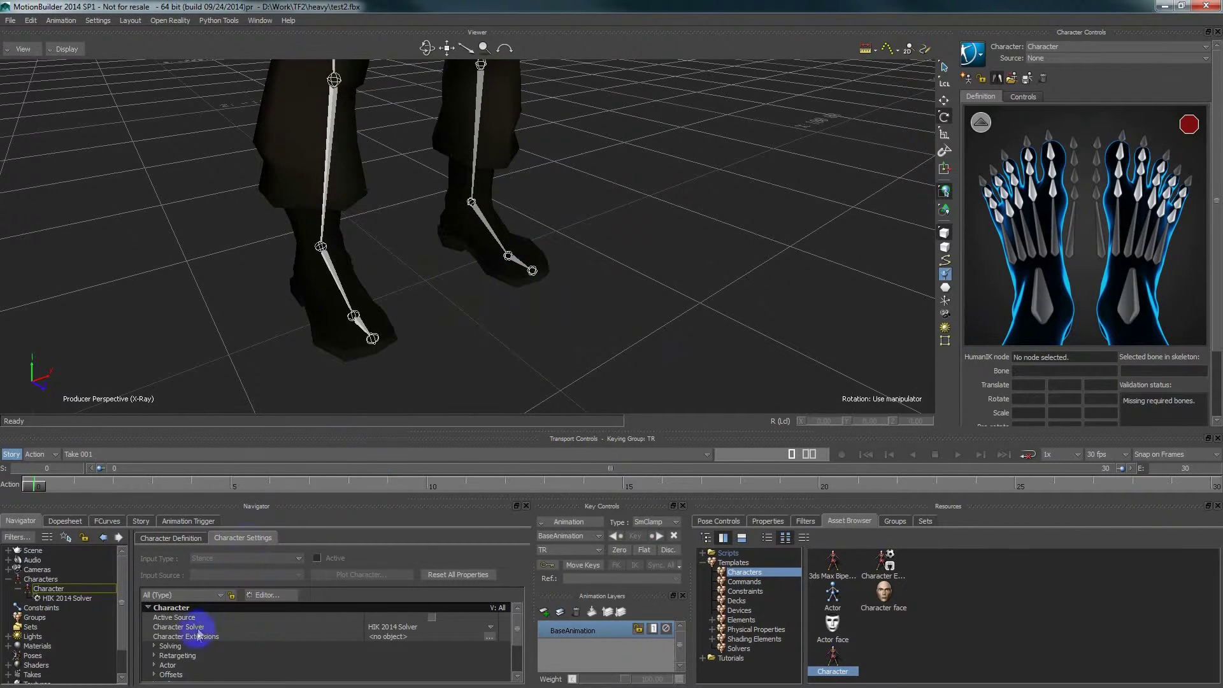
# Step: Look through the character settings and mapping list, examining the floor contact options and the auxiliary toe base entries
pyautogui.scroll(-3, 195, 641)
pyautogui.scroll(3, 197, 647)
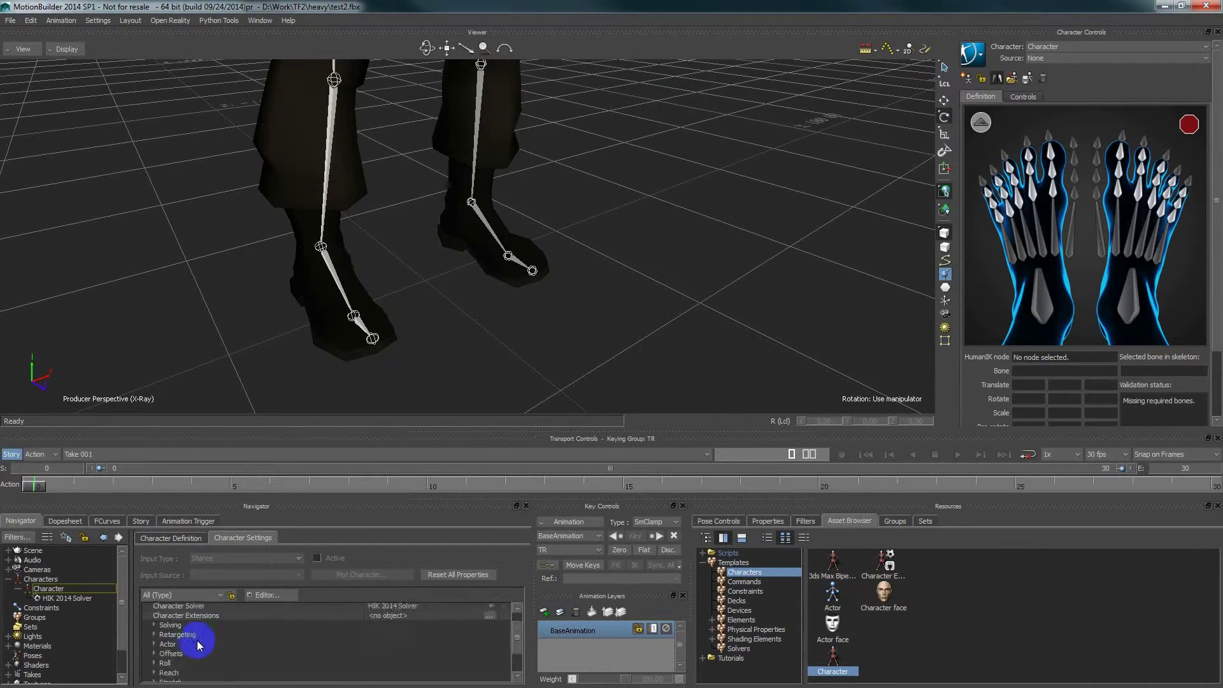
pyautogui.click(177, 540)
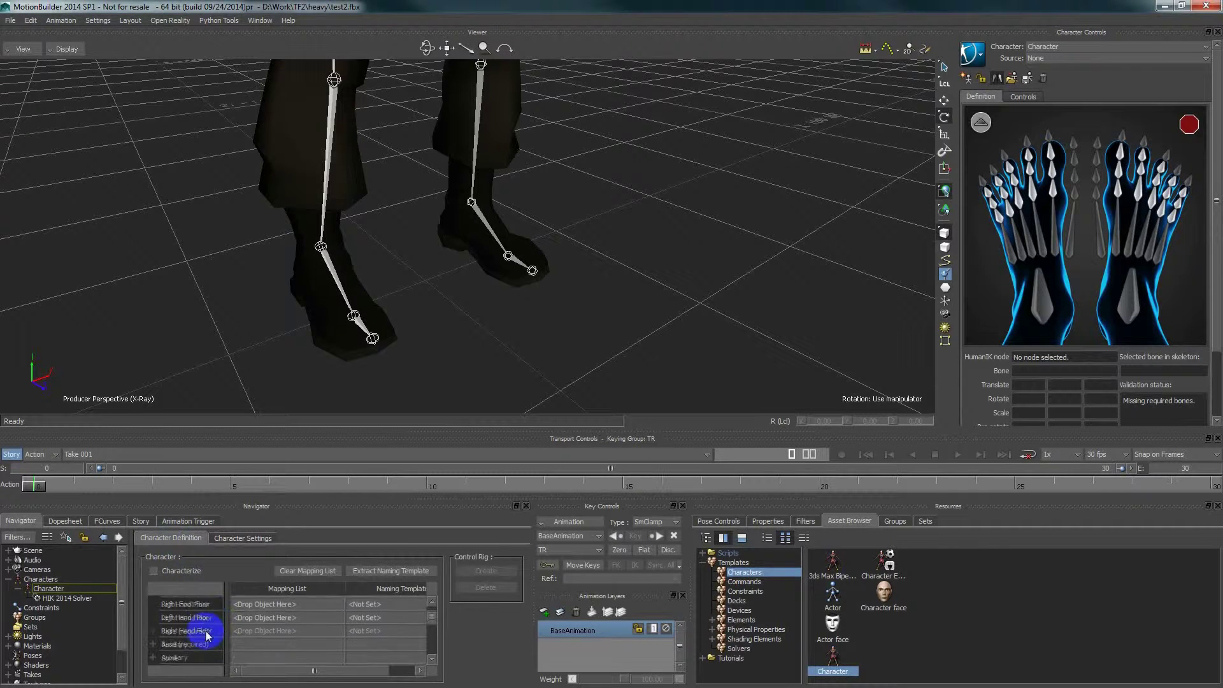
pyautogui.click(154, 644)
pyautogui.click(201, 634)
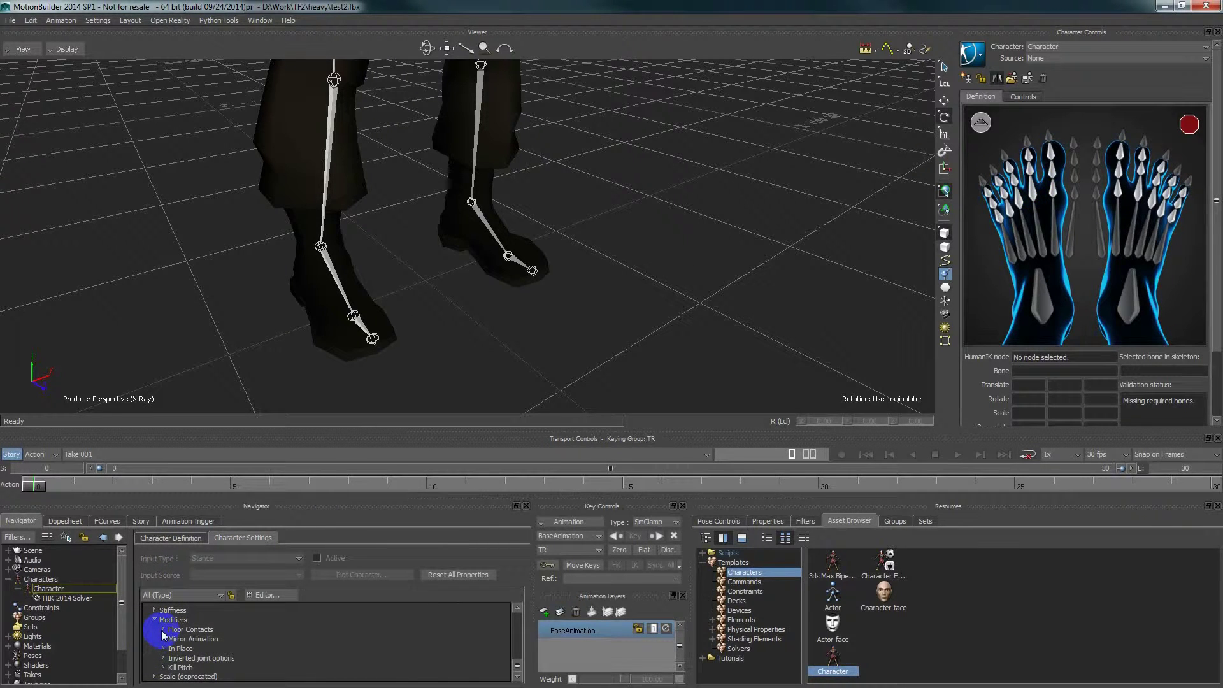
pyautogui.click(163, 630)
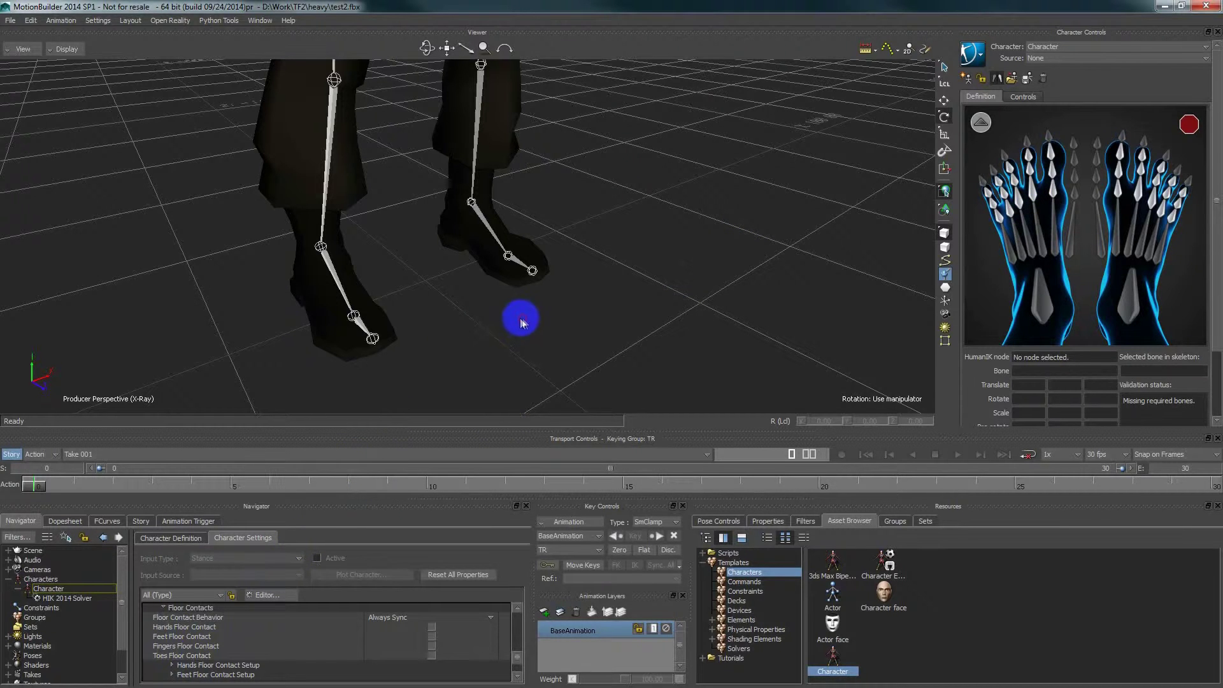
pyautogui.keyDown('ctrl'); pyautogui.keyDown('shift'); pyautogui.moveTo(520, 324); pyautogui.dragTo(541, 321); pyautogui.keyUp('shift'); pyautogui.keyUp('ctrl')
pyautogui.click(146, 539)
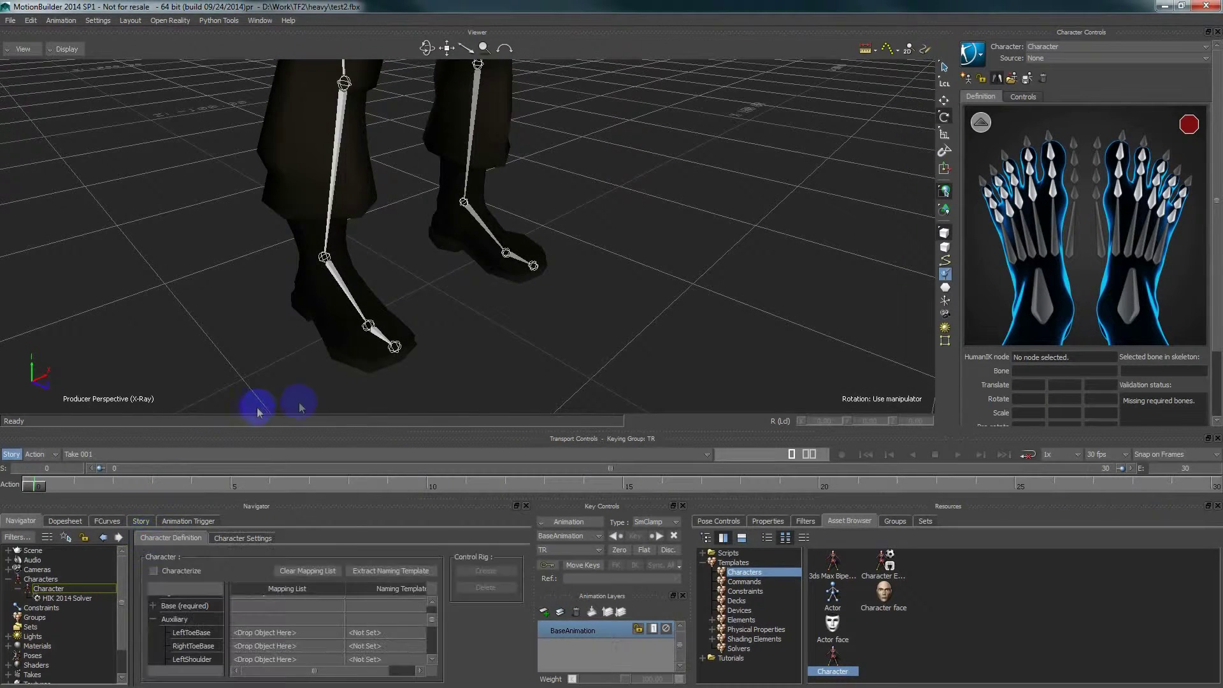
# Step: Map LeftFootIndex1 to bip_toe_L and LeftFootIndex2 to the joint at the left toe's tip, and return to the full body definition
pyautogui.keyDown('ctrl'); pyautogui.keyDown('shift'); pyautogui.moveTo(539, 297); pyautogui.dragTo(486, 265); pyautogui.keyUp('shift'); pyautogui.keyUp('ctrl')
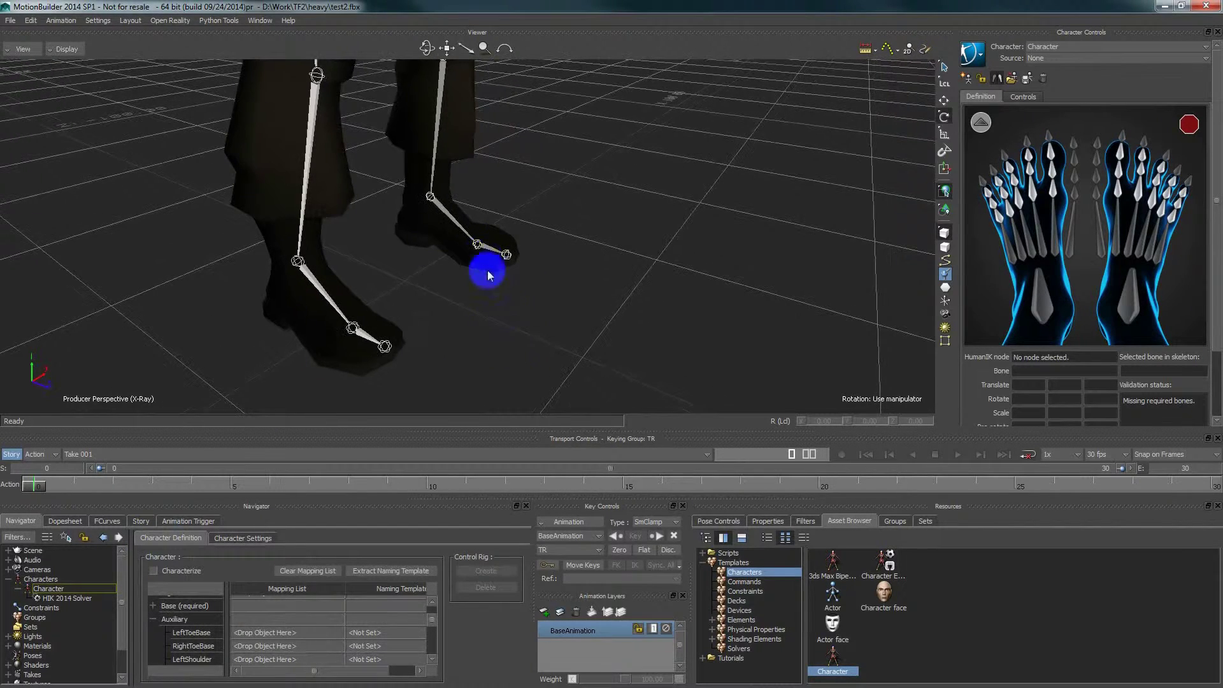
pyautogui.click(1032, 191)
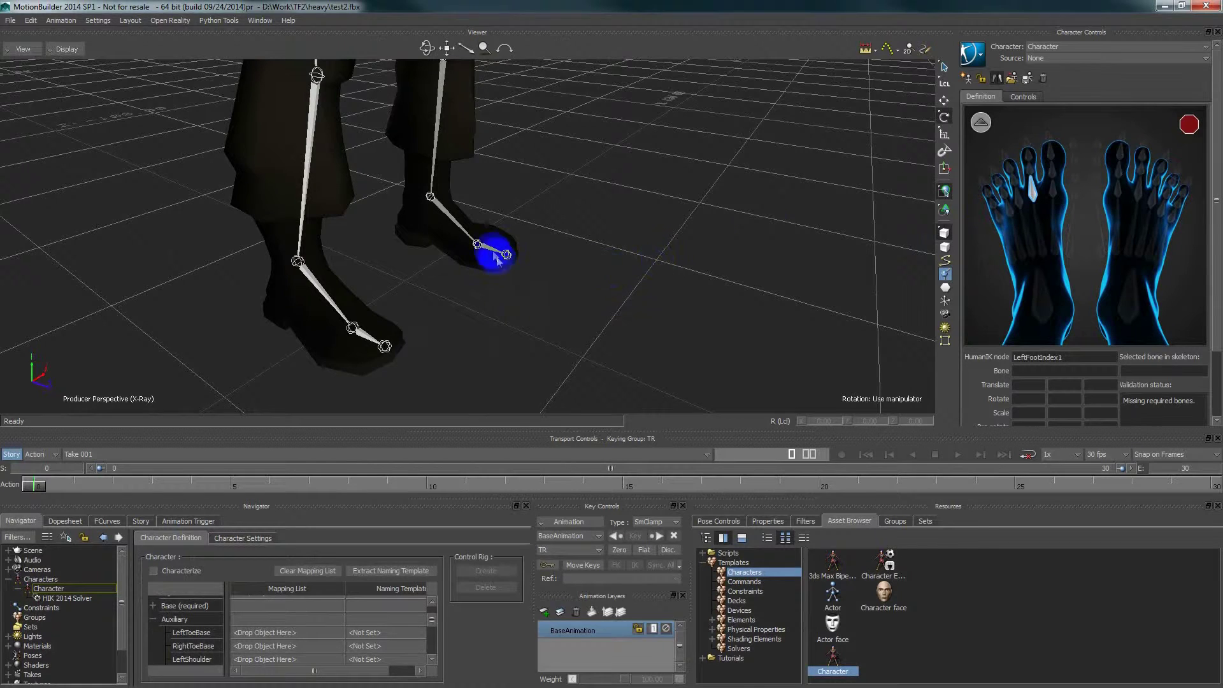
pyautogui.click(491, 250)
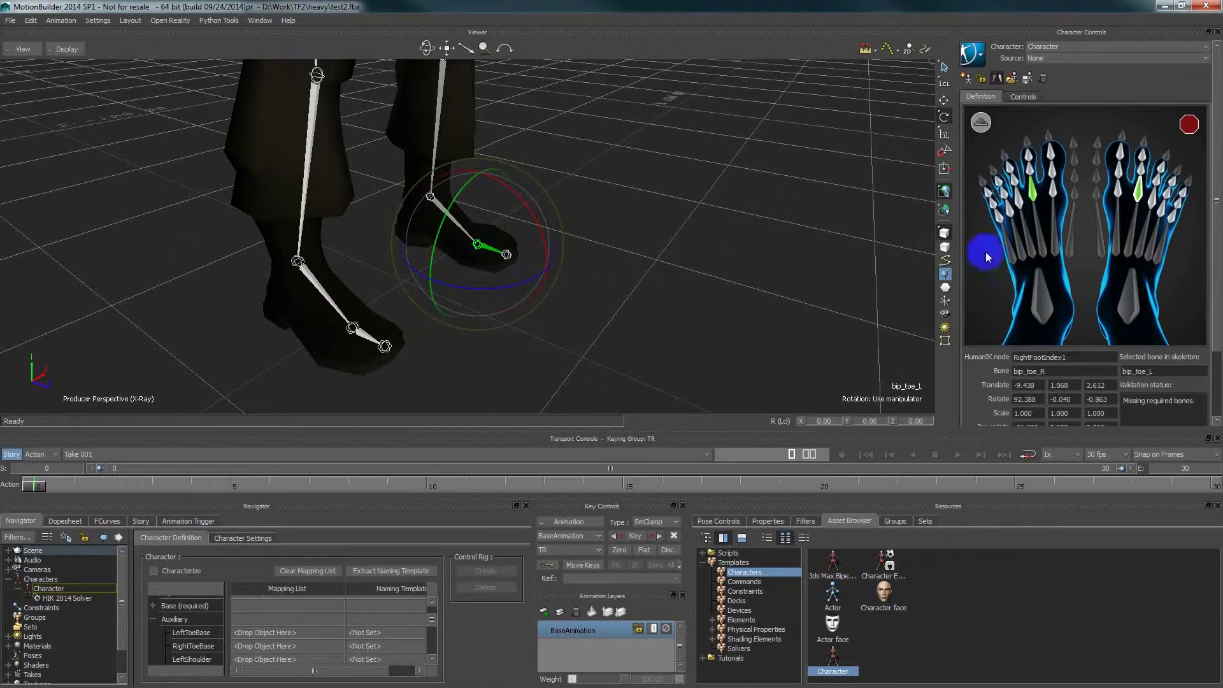
pyautogui.click(1030, 169)
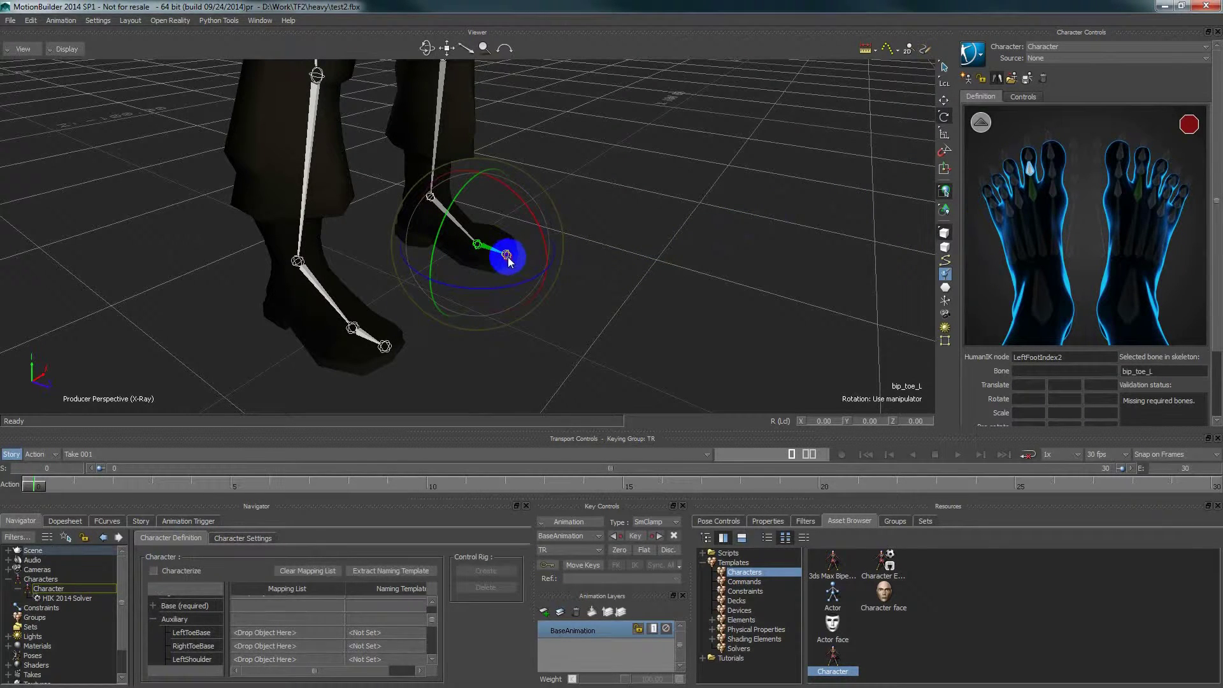
pyautogui.click(508, 256)
pyautogui.keyDown('ctrl'); pyautogui.keyDown('shift'); pyautogui.moveTo(698, 250); pyautogui.dragTo(522, 258); pyautogui.keyUp('shift'); pyautogui.keyUp('ctrl')
pyautogui.click(697, 270)
pyautogui.keyDown('ctrl'); pyautogui.keyDown('shift'); pyautogui.moveTo(523, 258); pyautogui.dragTo(573, 245); pyautogui.keyUp('shift'); pyautogui.keyUp('ctrl')
pyautogui.click(980, 122)
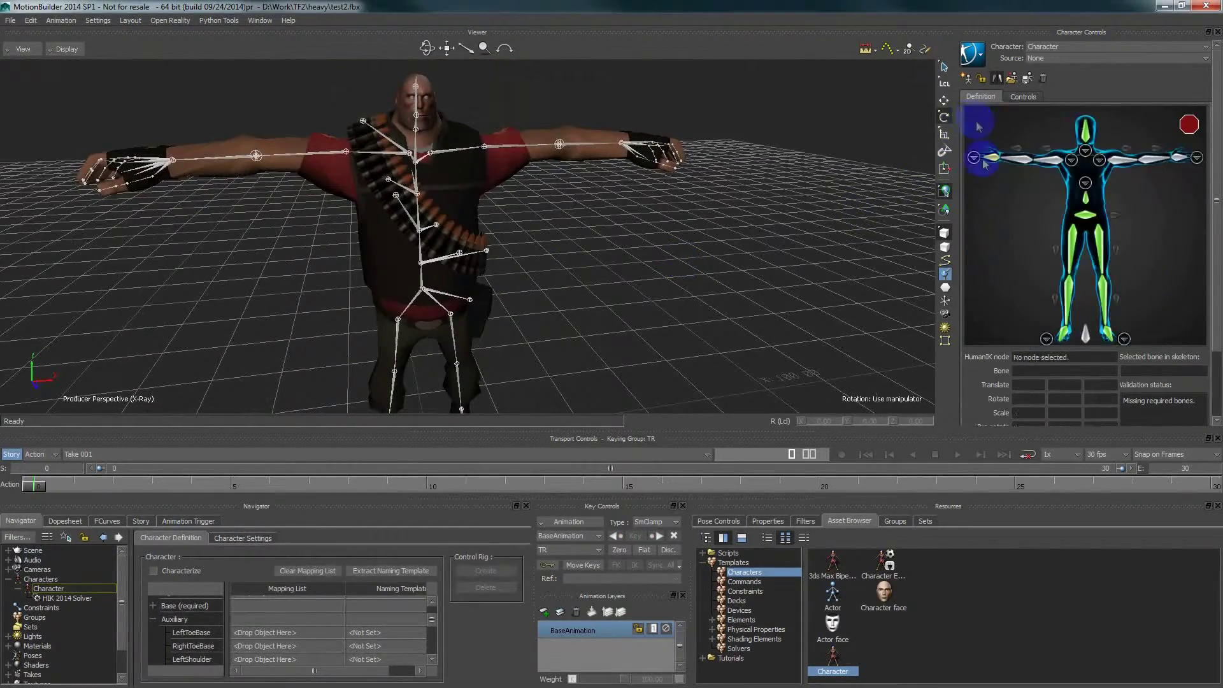
# Step: Map the LeftArm node to bip_upperArm_L, LeftForeArm to bip_lowerArm_L and RightForeArm to bip_lowerArm_R
pyautogui.click(1120, 165)
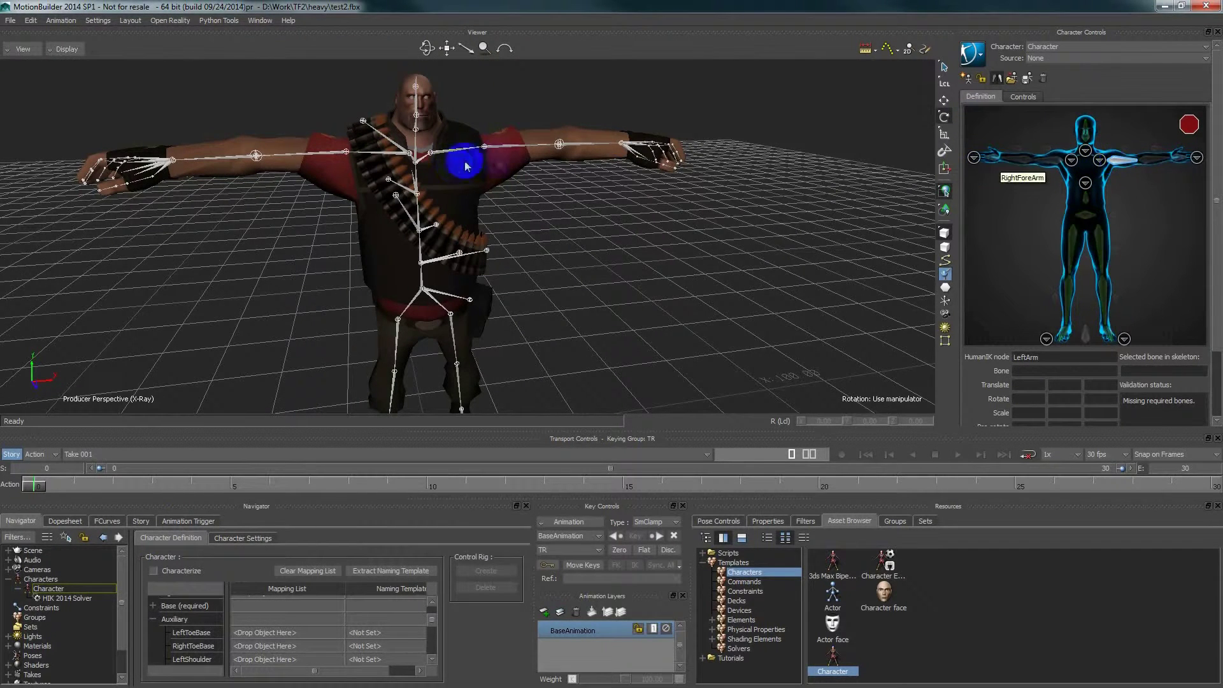
pyautogui.click(503, 150)
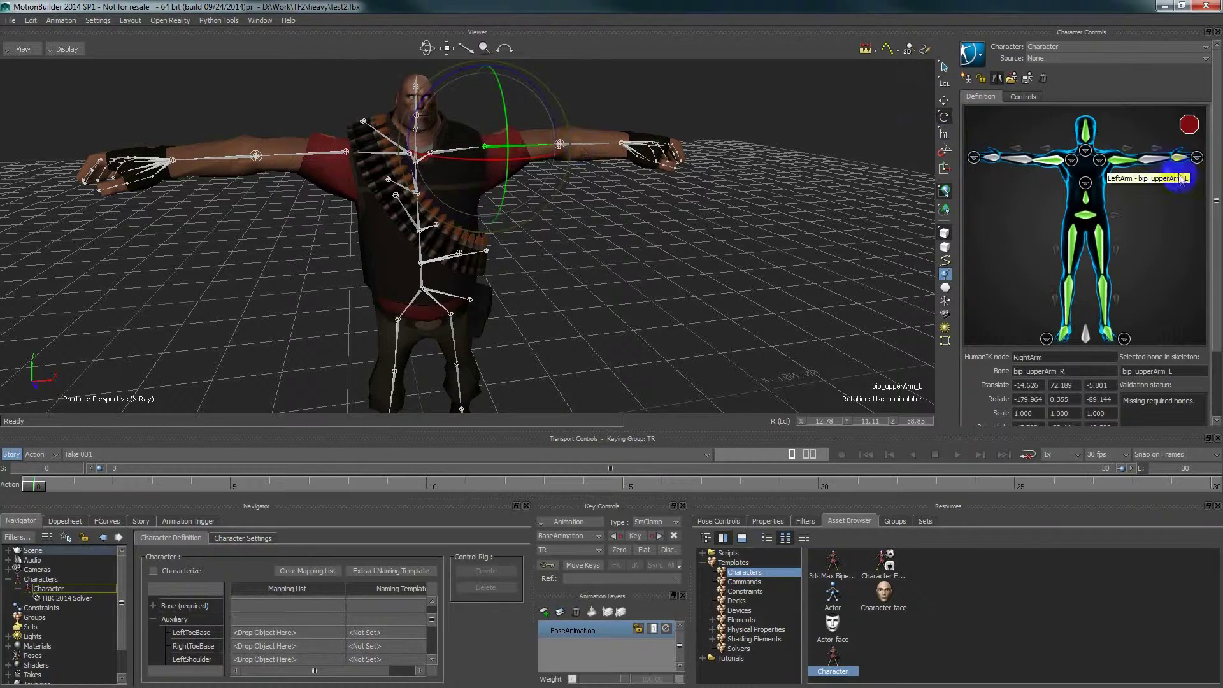
pyautogui.click(591, 149)
pyautogui.keyDown('shift'); pyautogui.moveTo(731, 223); pyautogui.dragTo(725, 258); pyautogui.keyUp('shift')
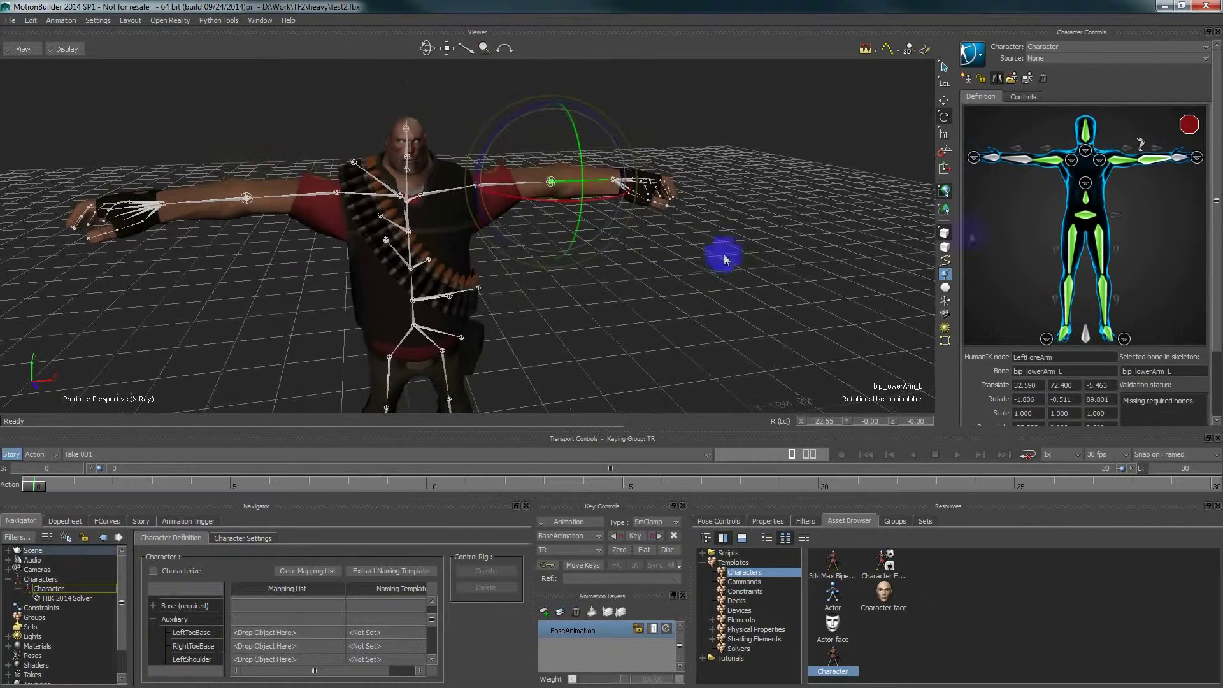
pyautogui.click(1021, 160)
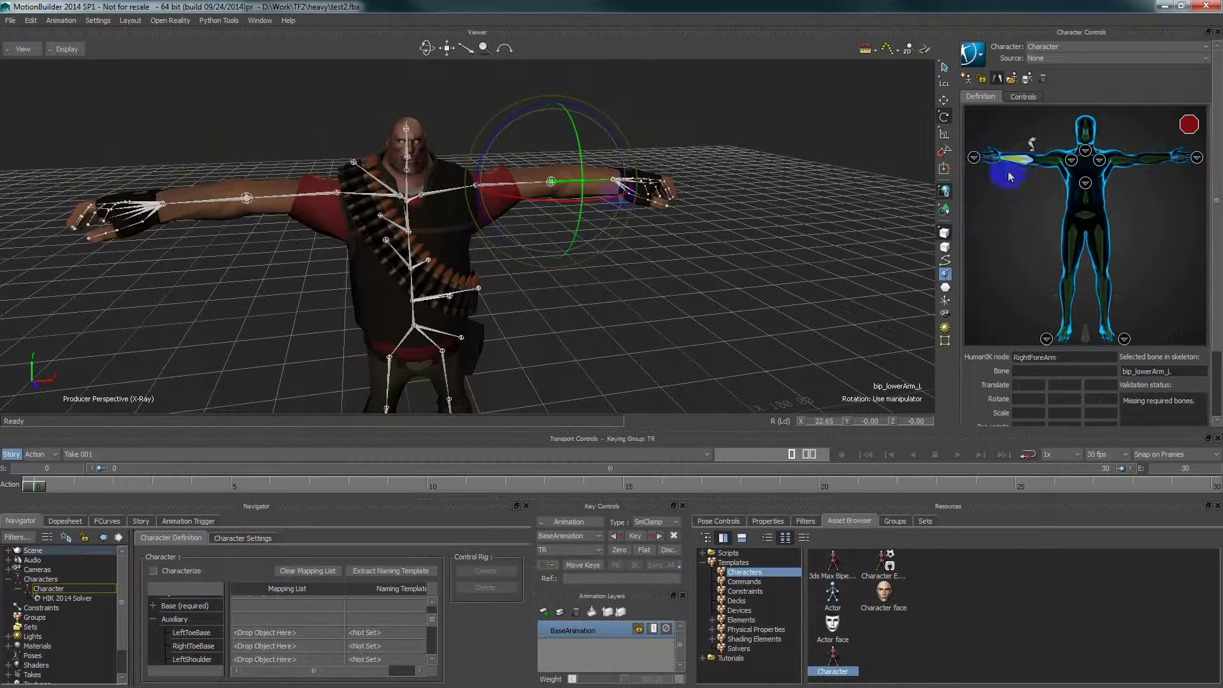
pyautogui.click(206, 204)
# Step: Map the LeftArmRoll node to the hlp_forearm_L helper bone at the left elbow
pyautogui.moveTo(586, 290)
pyautogui.keyDown('ctrl'); pyautogui.keyDown('shift'); pyautogui.mouseDown()
pyautogui.moveTo(615, 295)
pyautogui.moveTo(601, 304)
pyautogui.mouseUp(); pyautogui.keyUp('shift'); pyautogui.keyUp('ctrl')
pyautogui.click(550, 274)
pyautogui.keyDown('shift'); pyautogui.moveTo(655, 272); pyautogui.dragTo(527, 286); pyautogui.keyUp('shift')
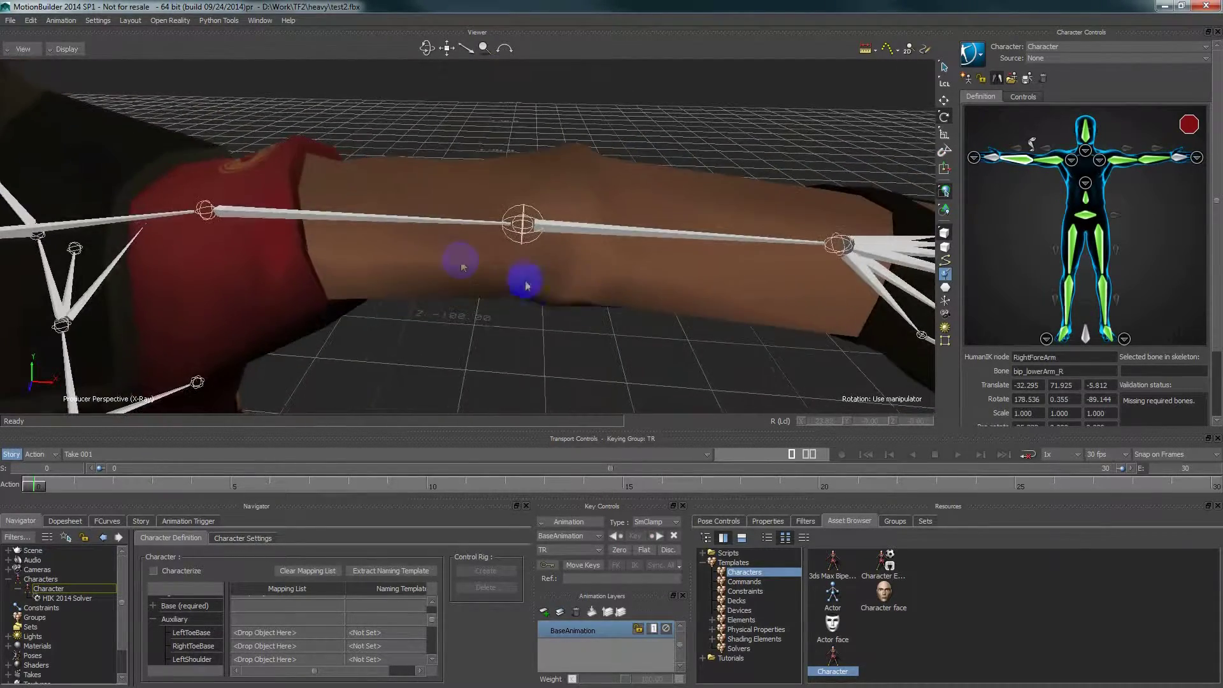
pyautogui.click(522, 246)
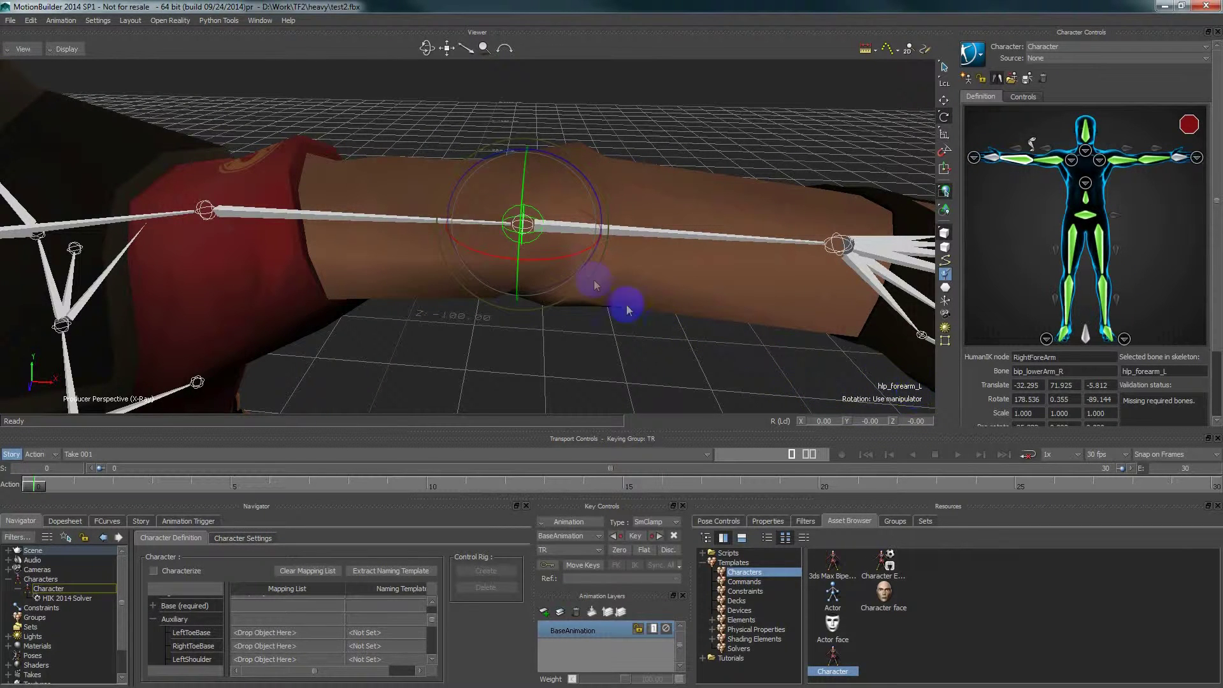
pyautogui.moveTo(523, 223); pyautogui.dragTo(541, 243)
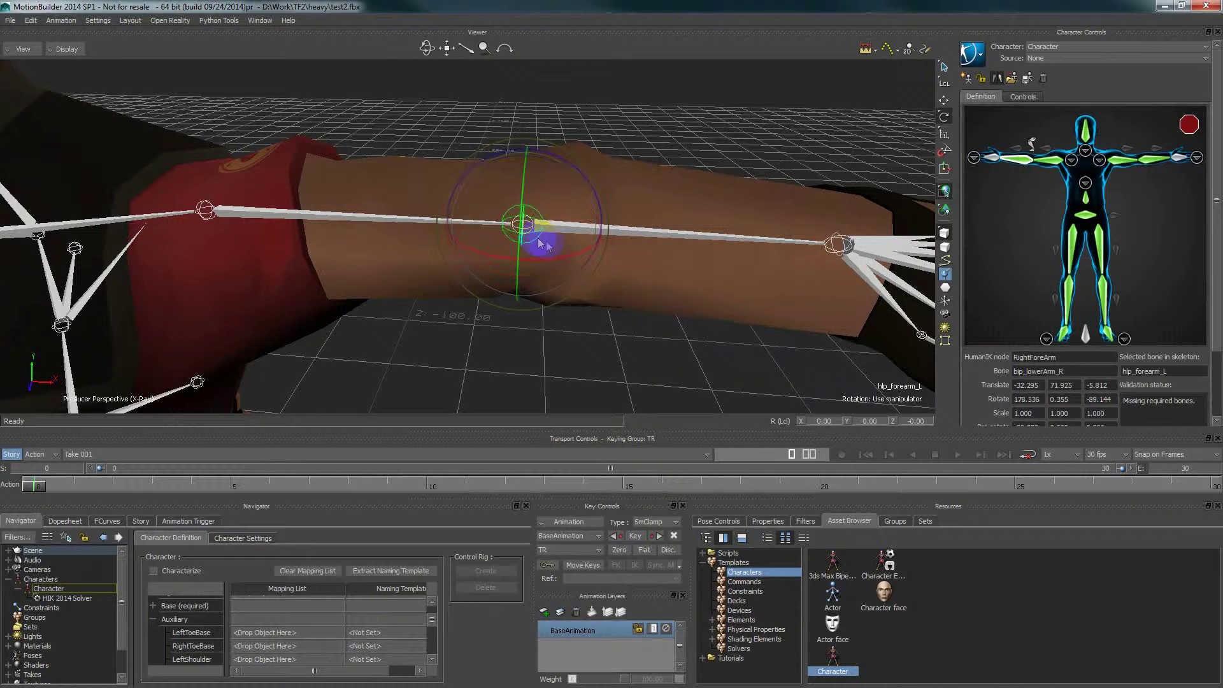
pyautogui.moveTo(670, 315); pyautogui.dragTo(580, 193)
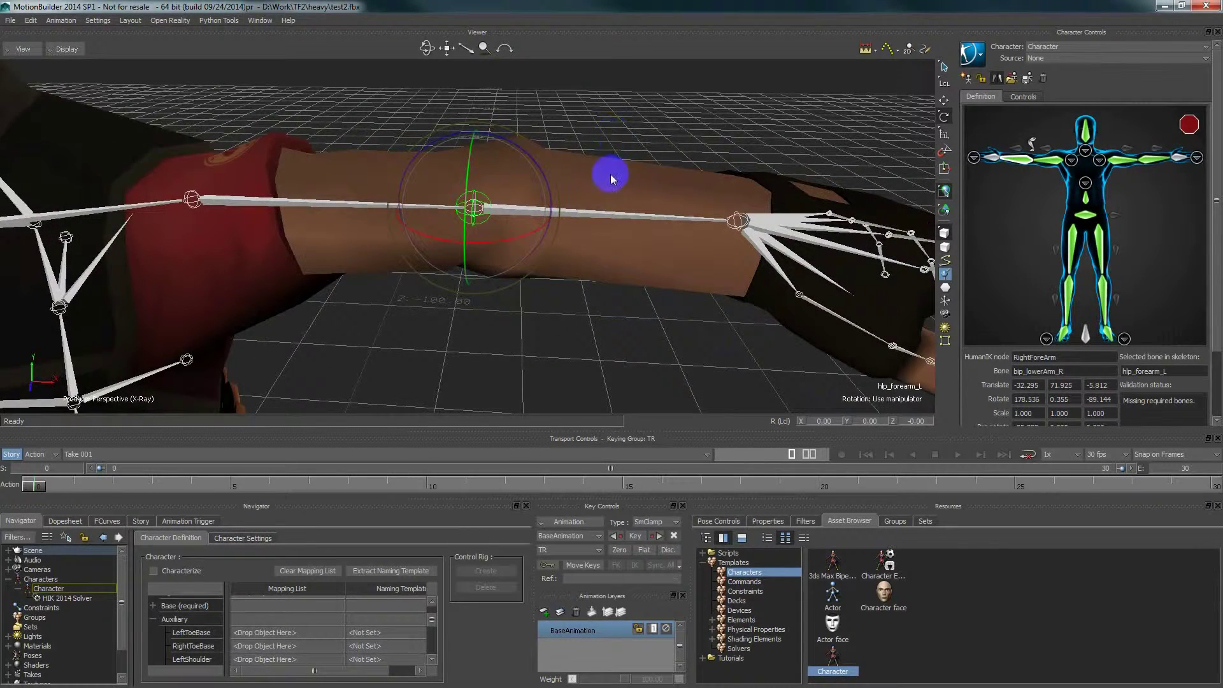
pyautogui.click(1126, 149)
pyautogui.click(465, 218)
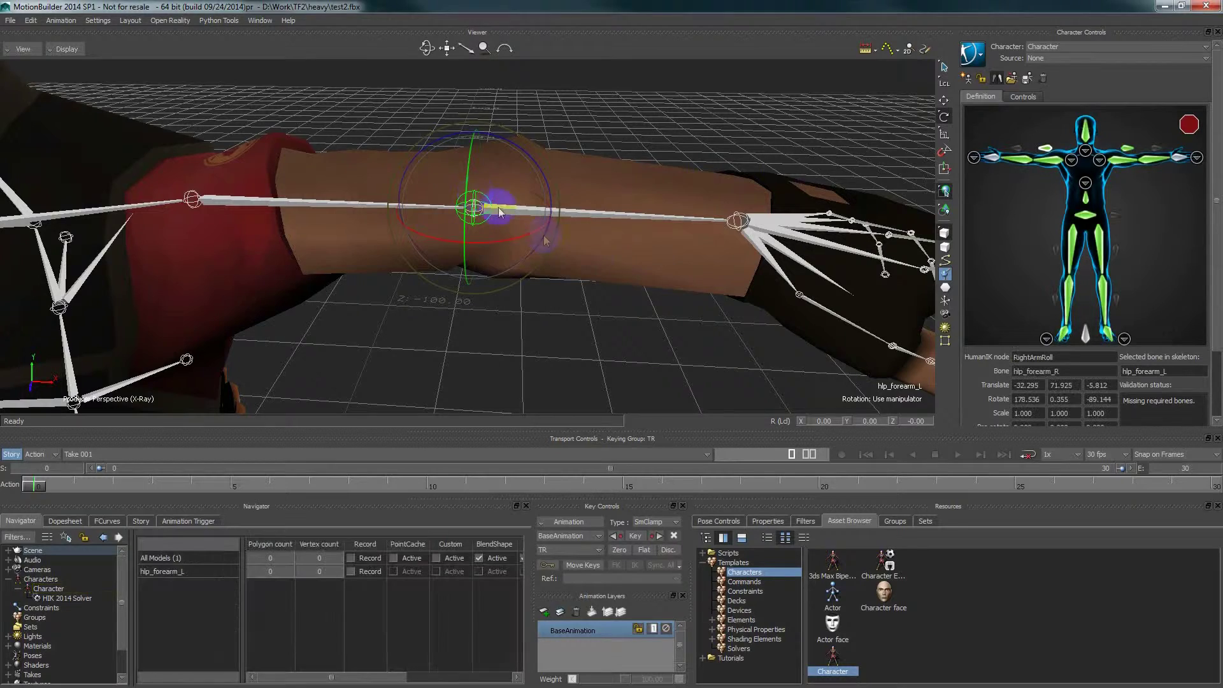
# Step: Check the detailed left hand definition, and map the LeftHand node to bip_hand_L in the full body definition
pyautogui.click(593, 342)
pyautogui.keyDown('ctrl'); pyautogui.moveTo(591, 341); pyautogui.dragTo(748, 219); pyautogui.keyUp('ctrl')
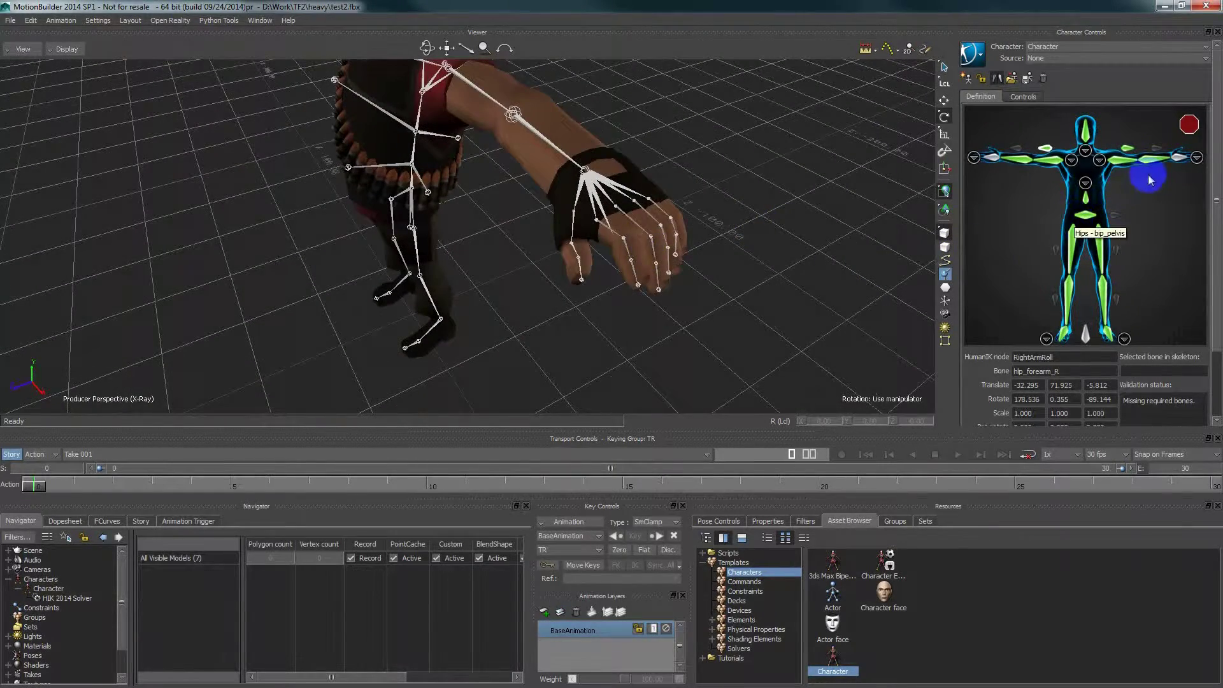
pyautogui.keyDown('ctrl'); pyautogui.keyDown('shift'); pyautogui.moveTo(546, 286); pyautogui.dragTo(533, 302); pyautogui.keyUp('shift'); pyautogui.keyUp('ctrl')
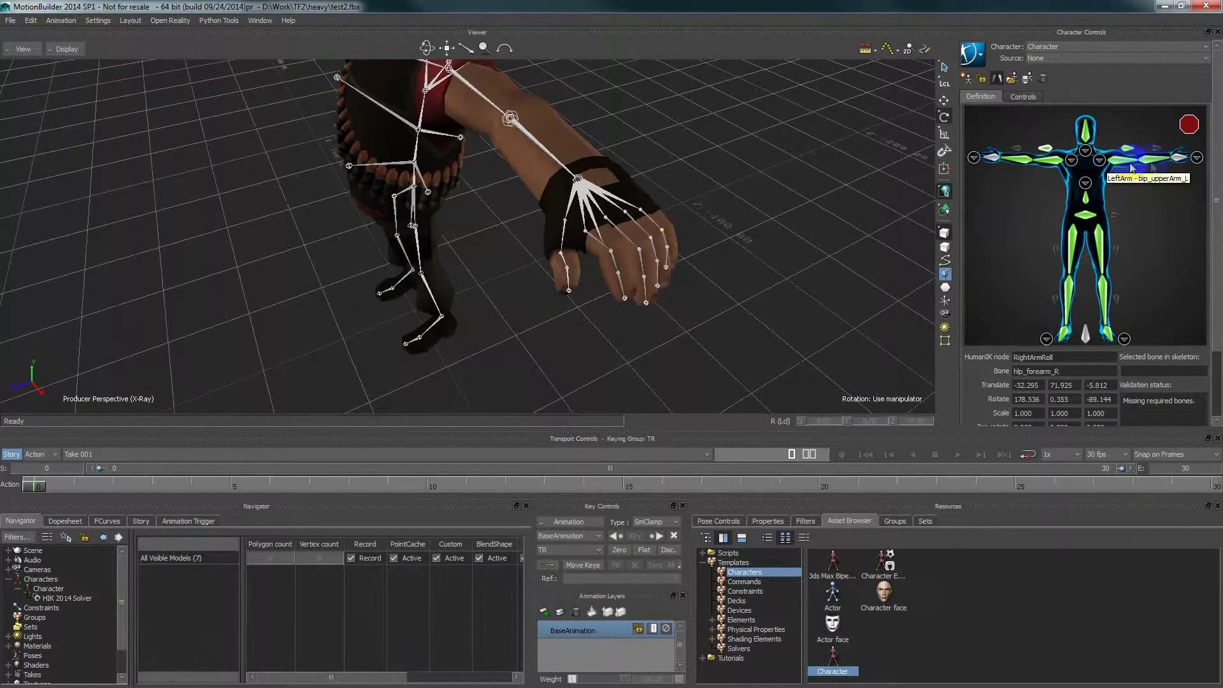
pyautogui.click(1197, 159)
pyautogui.click(982, 123)
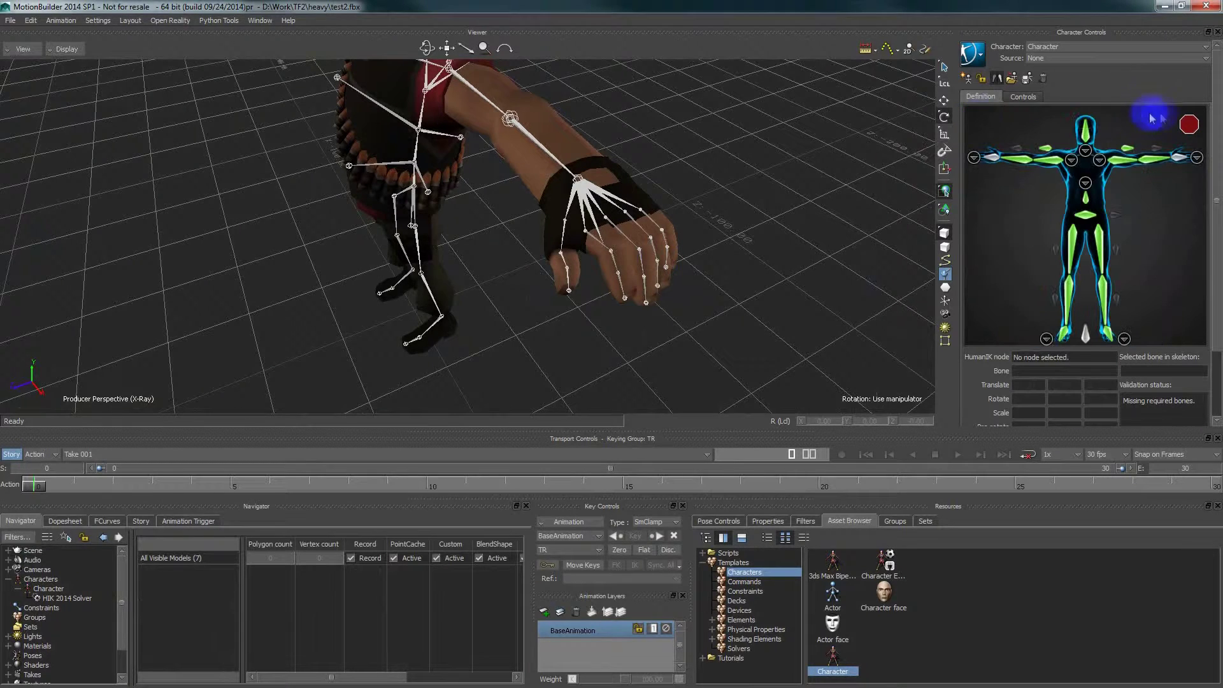
pyautogui.click(1181, 158)
pyautogui.click(590, 197)
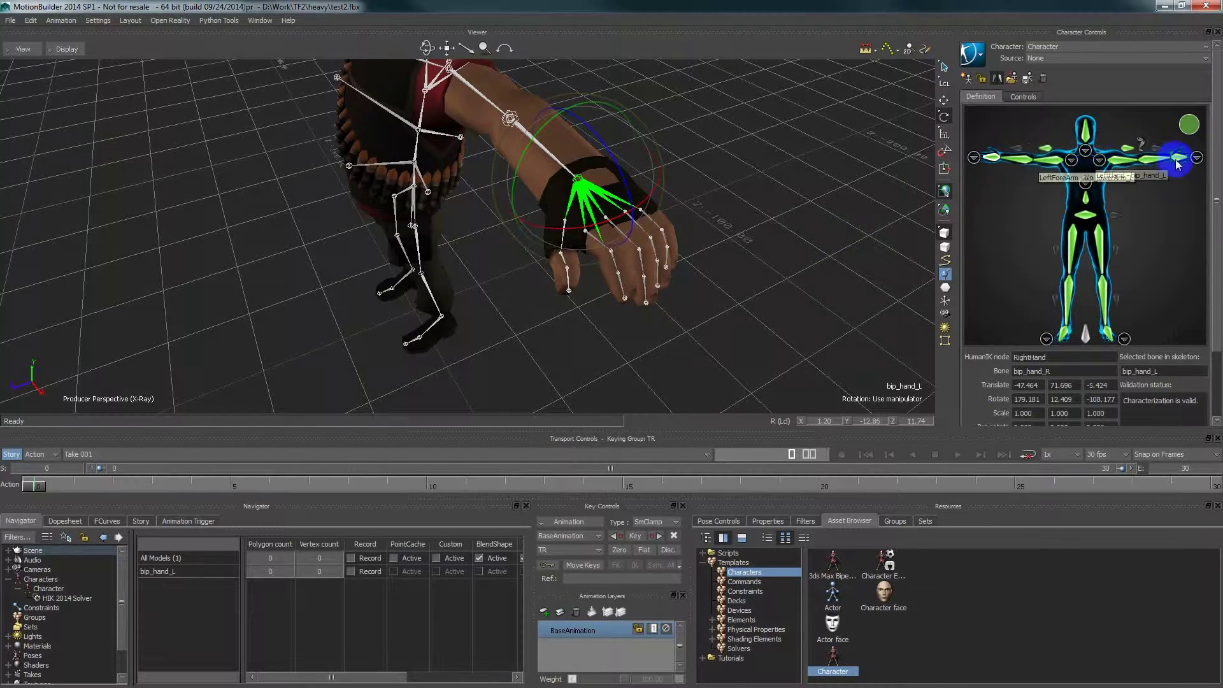
pyautogui.keyDown('ctrl'); pyautogui.keyDown('shift'); pyautogui.moveTo(566, 287); pyautogui.dragTo(614, 269); pyautogui.keyUp('shift'); pyautogui.keyUp('ctrl')
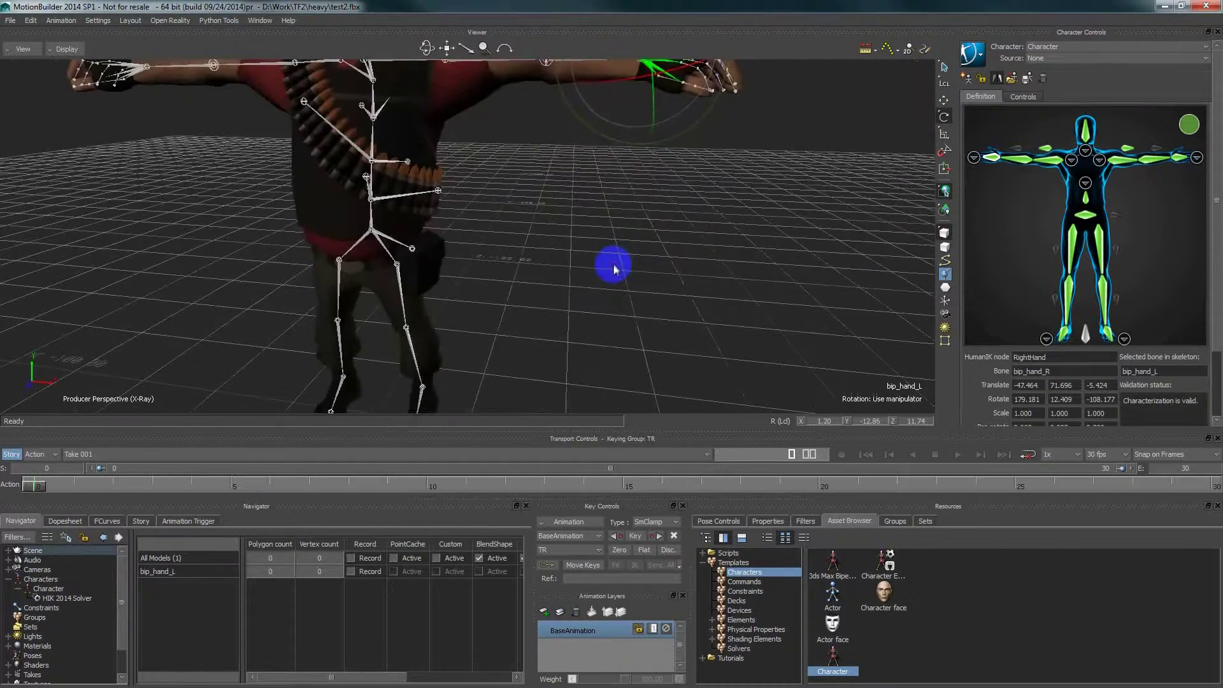
pyautogui.click(619, 269)
pyautogui.keyDown('ctrl'); pyautogui.moveTo(711, 281); pyautogui.dragTo(608, 275); pyautogui.keyUp('ctrl')
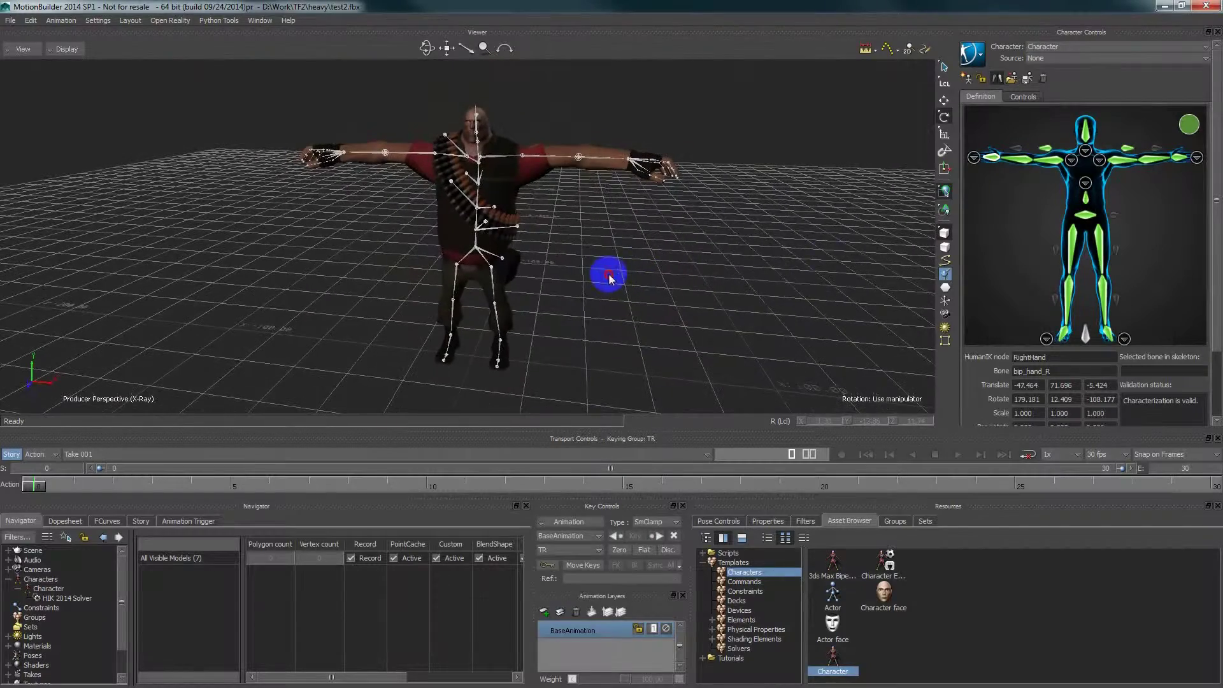
pyautogui.keyDown('shift'); pyautogui.moveTo(596, 260); pyautogui.dragTo(610, 260); pyautogui.keyUp('shift')
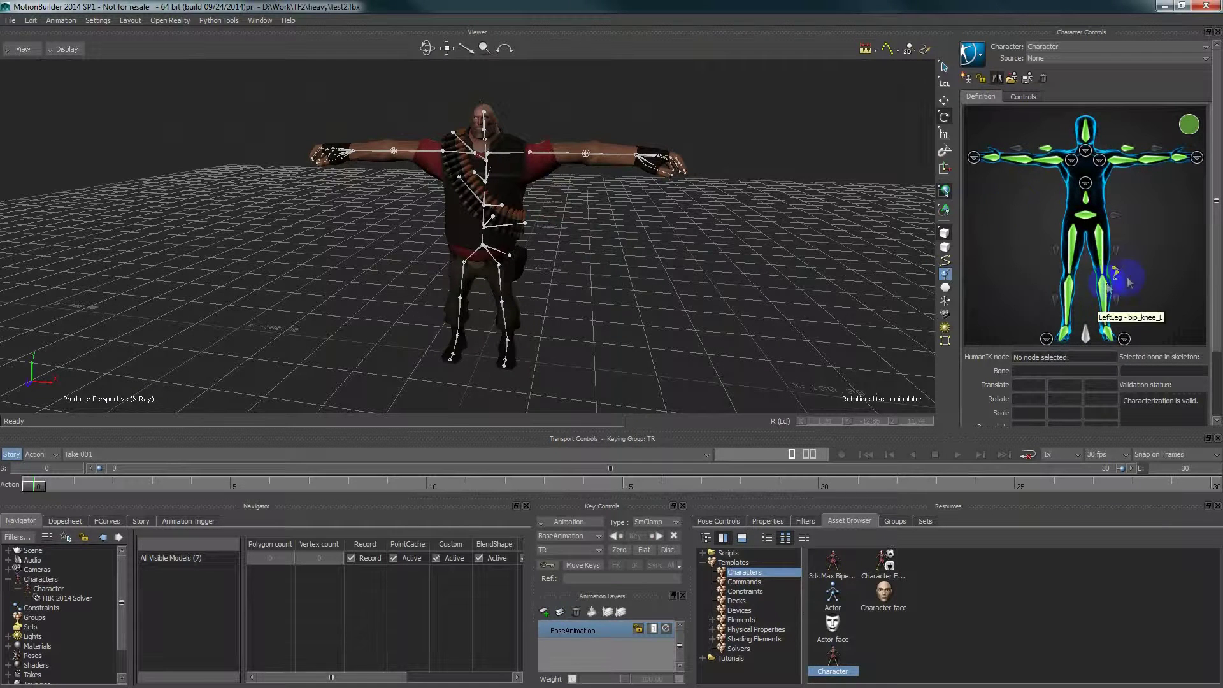
pyautogui.keyDown('ctrl'); pyautogui.keyDown('shift'); pyautogui.moveTo(719, 269); pyautogui.dragTo(688, 286); pyautogui.keyUp('shift'); pyautogui.keyUp('ctrl')
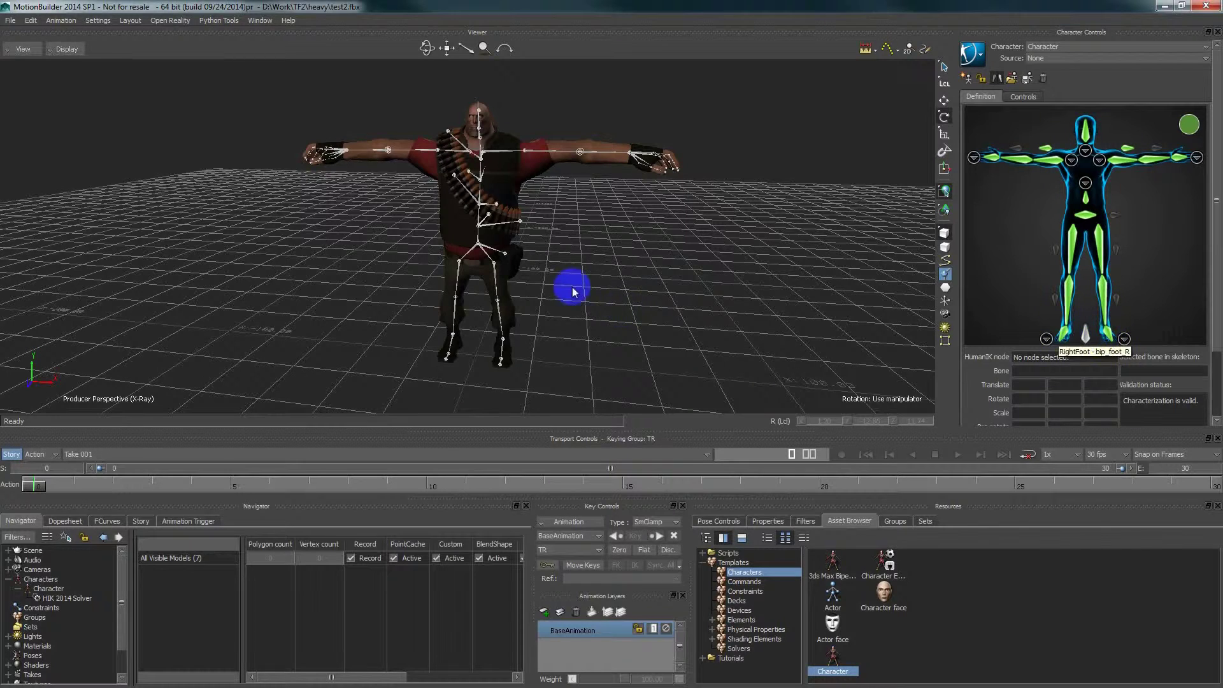
# Step: Map the Reference node to the heavyInfo root object found in the schematic view, and return to the perspective view
pyautogui.hotkey('ctrl', 'w')
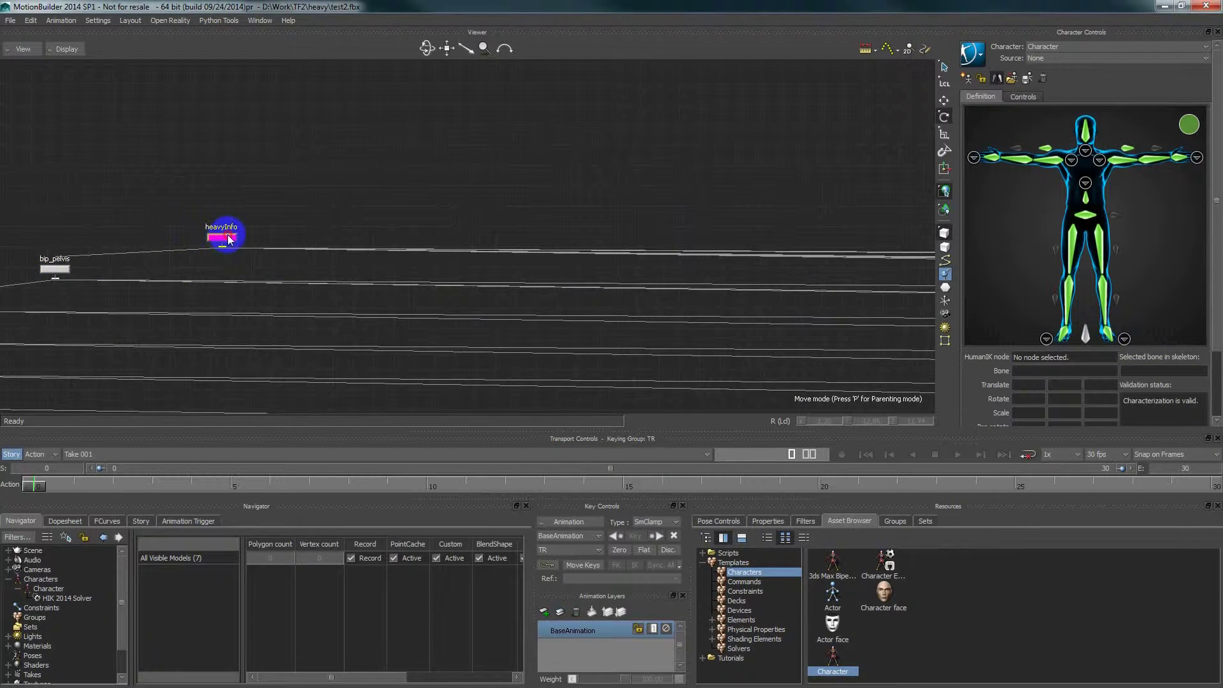
pyautogui.moveTo(121, 185); pyautogui.dragTo(244, 237)
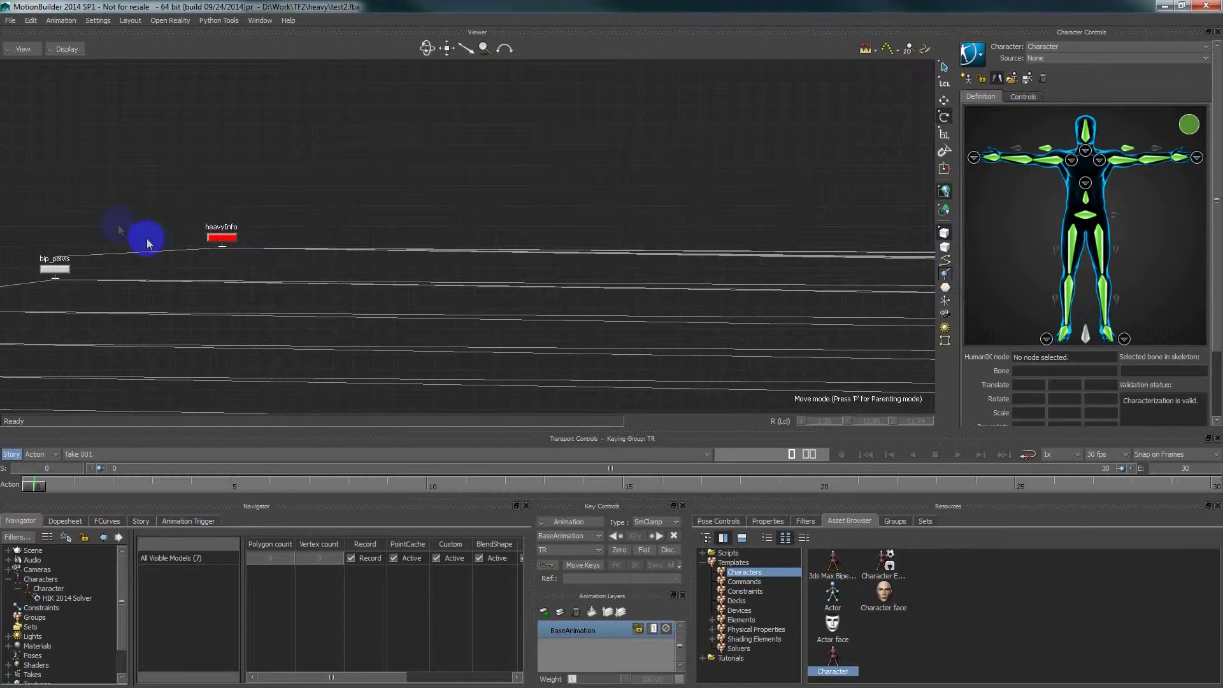
pyautogui.moveTo(191, 216); pyautogui.dragTo(255, 262)
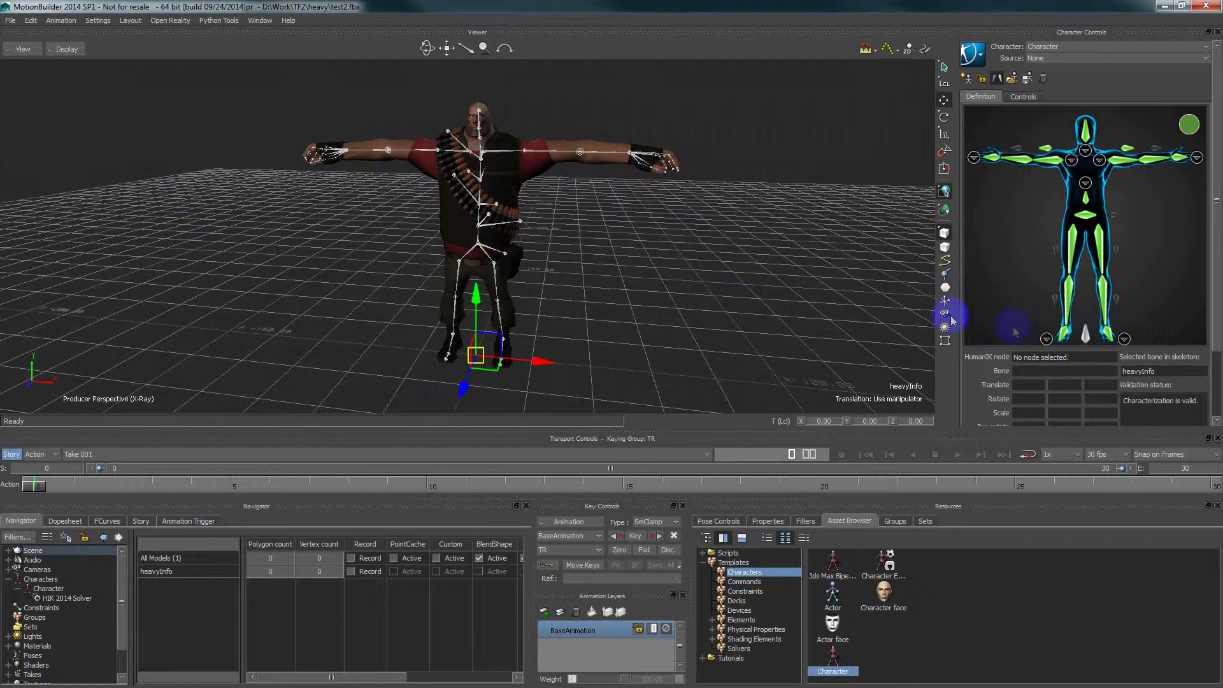
pyautogui.hotkey('ctrl', 'w')
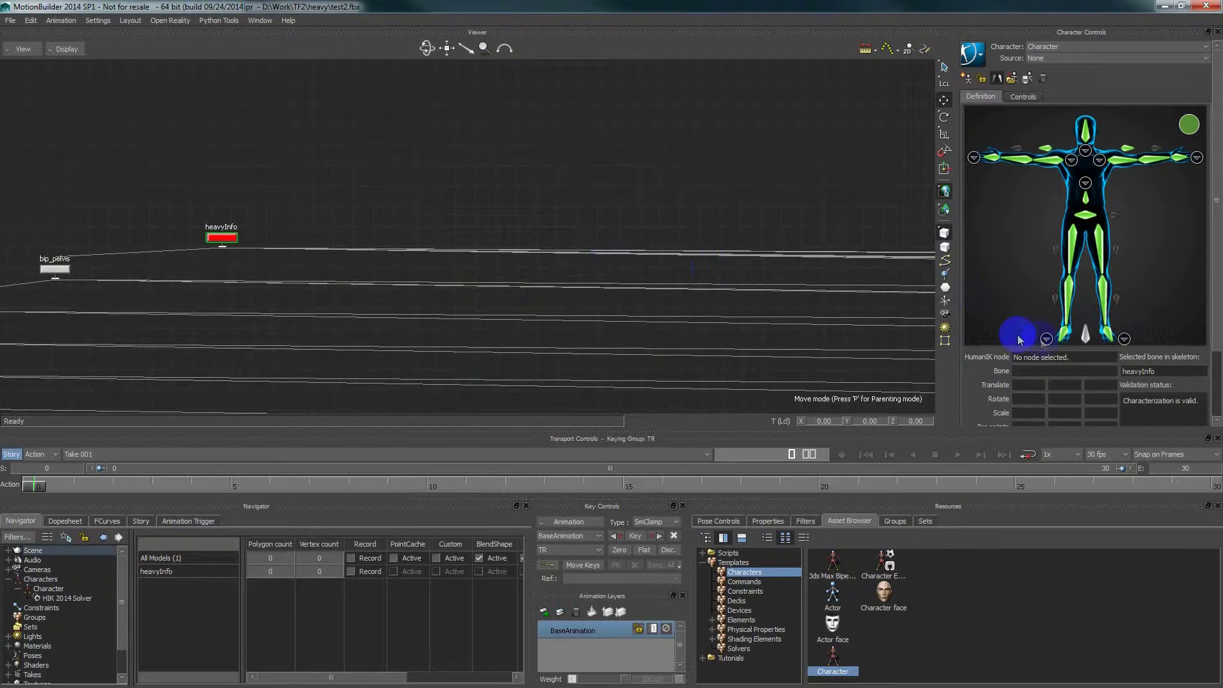
pyautogui.click(1086, 335)
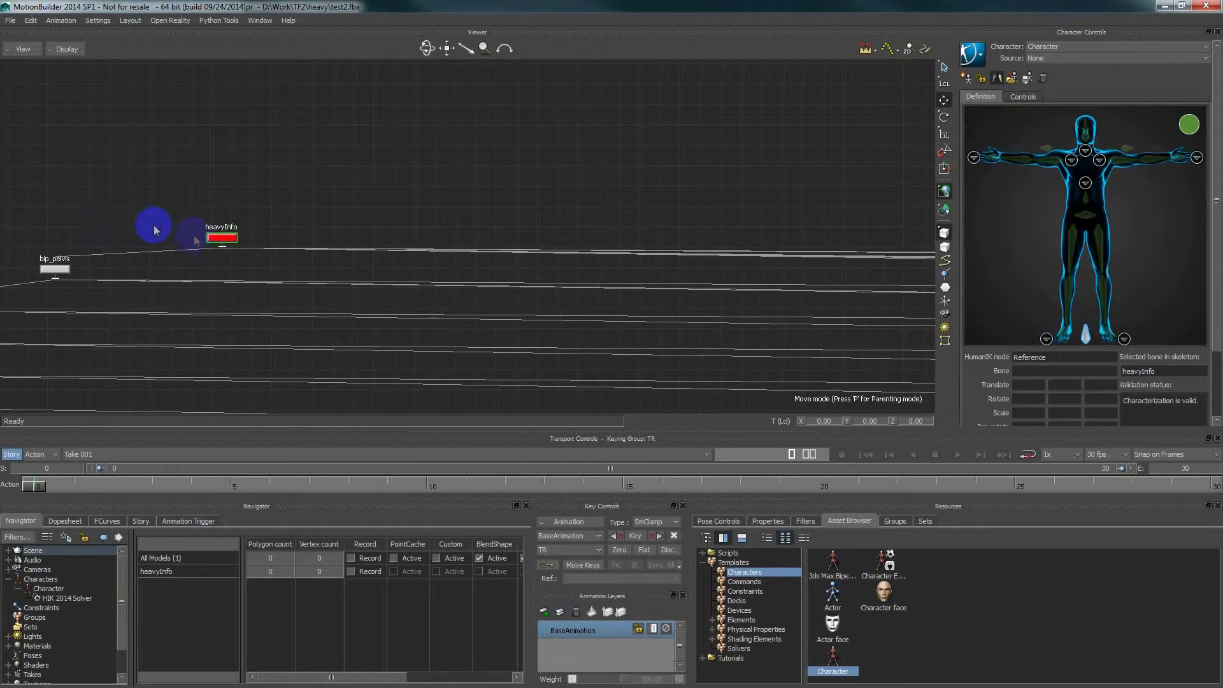
pyautogui.click(362, 219)
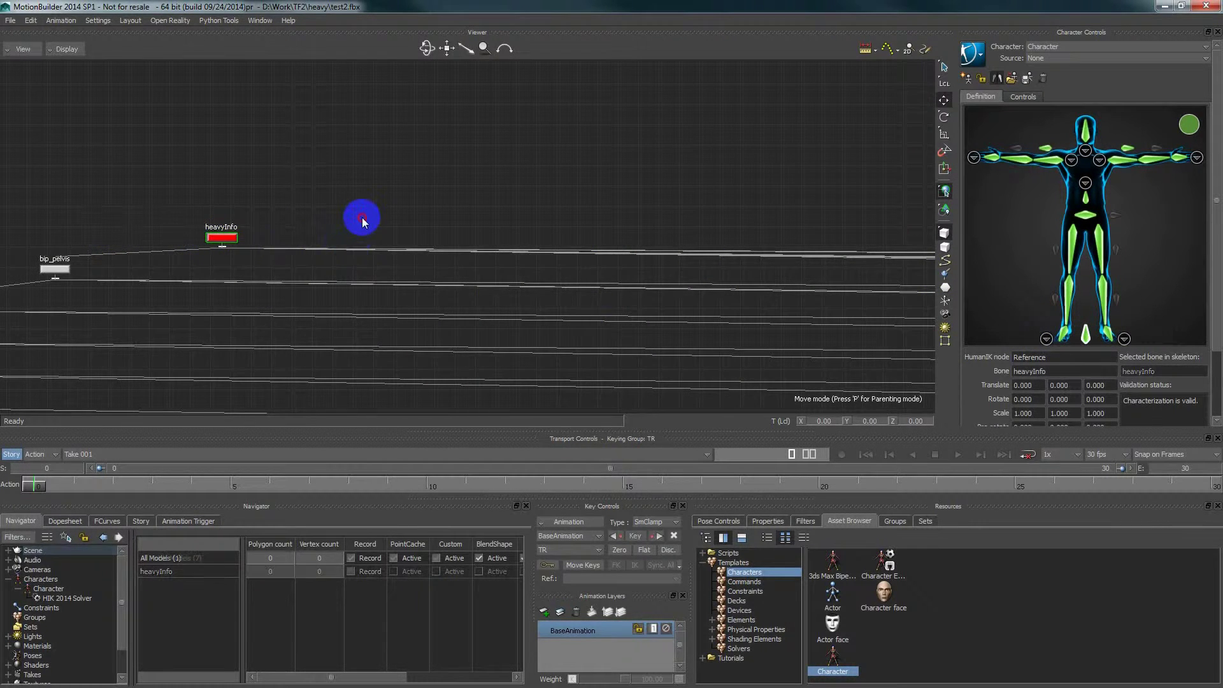
pyautogui.hotkey('ctrl', 'w')
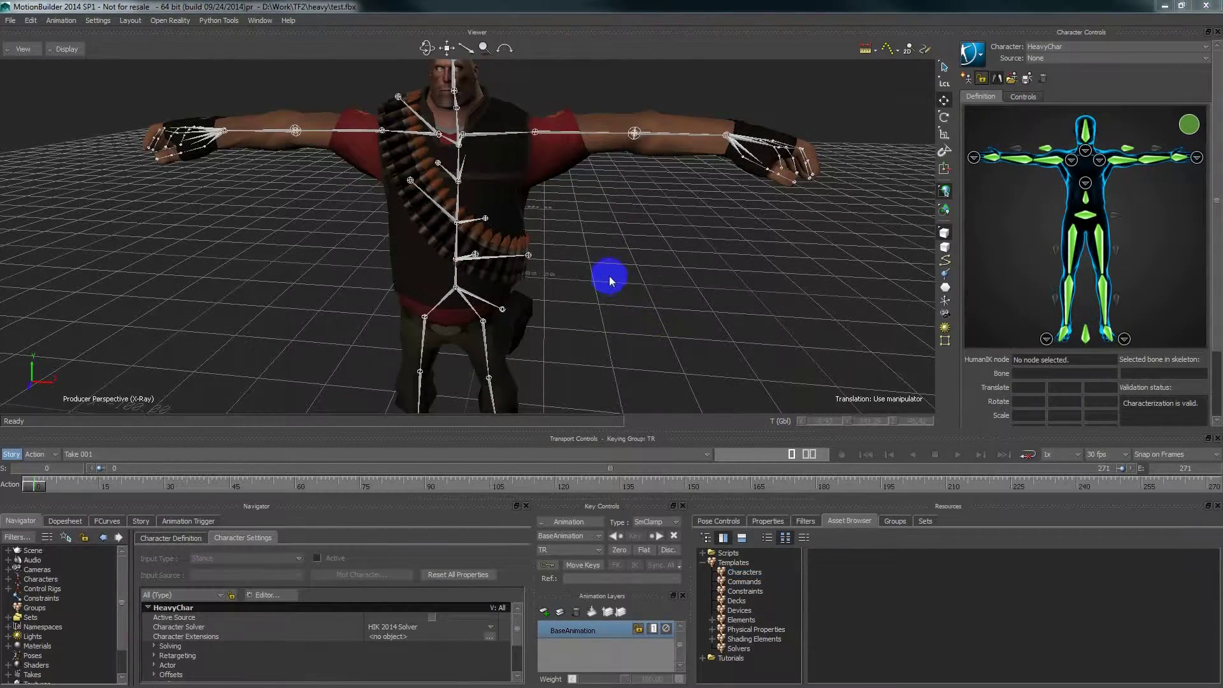
# Step: Check the extra shoulder nodes in the left and right shoulder detail definitions of HeavyChar
pyautogui.click(613, 257)
pyautogui.keyDown('shift'); pyautogui.moveTo(618, 244); pyautogui.dragTo(890, 195); pyautogui.keyUp('shift')
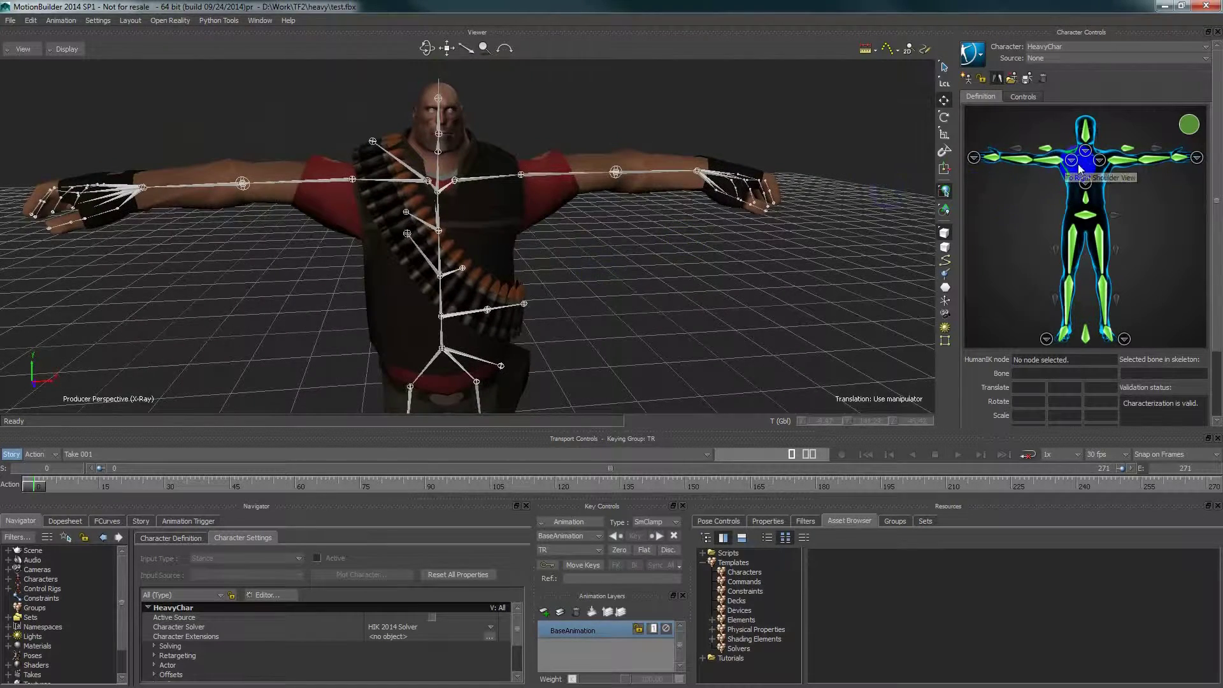
pyautogui.click(1100, 161)
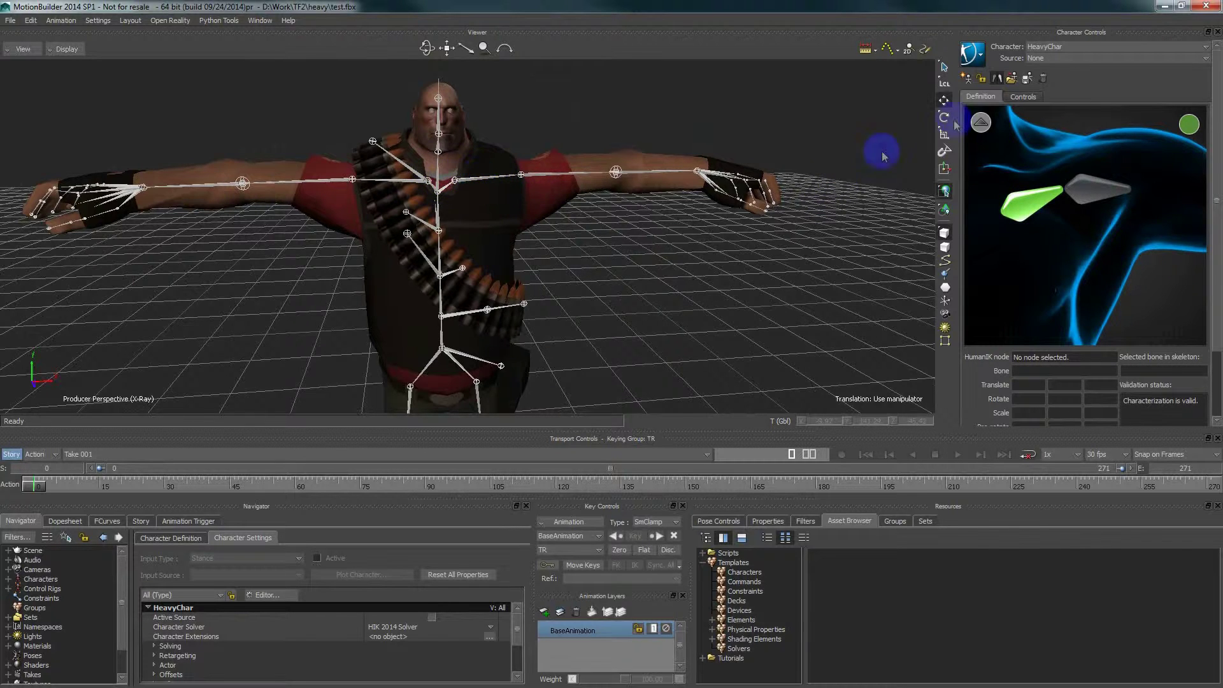
pyautogui.click(981, 122)
pyautogui.click(1083, 157)
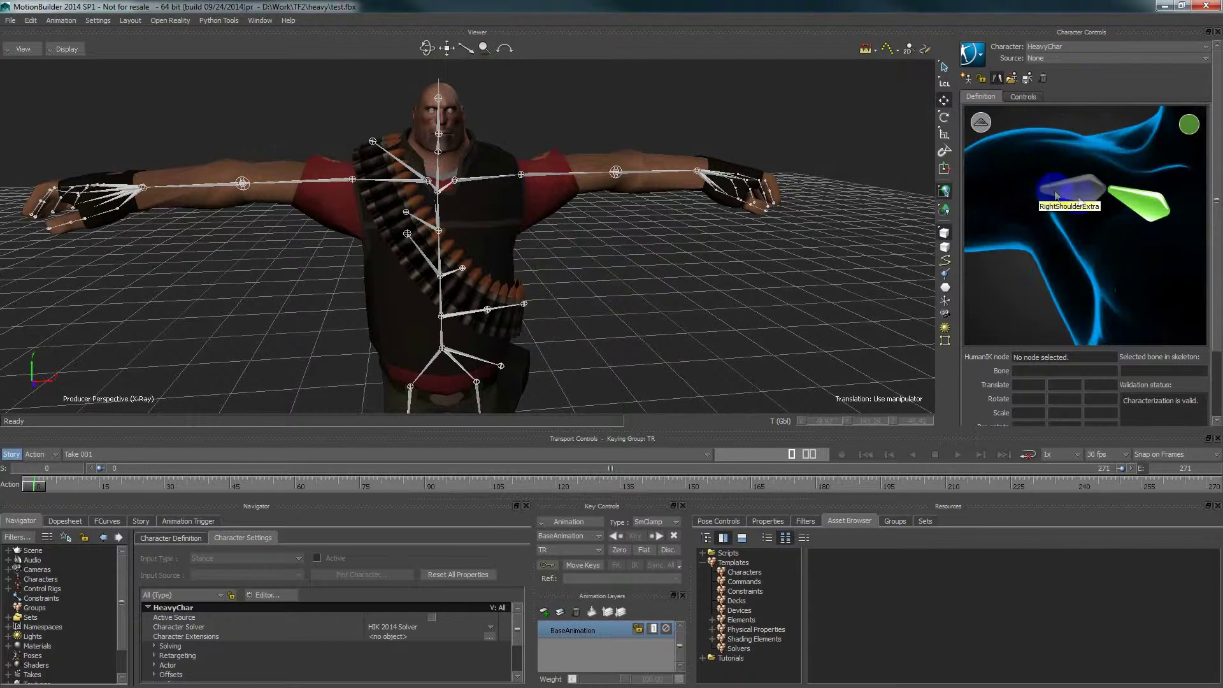
pyautogui.click(981, 122)
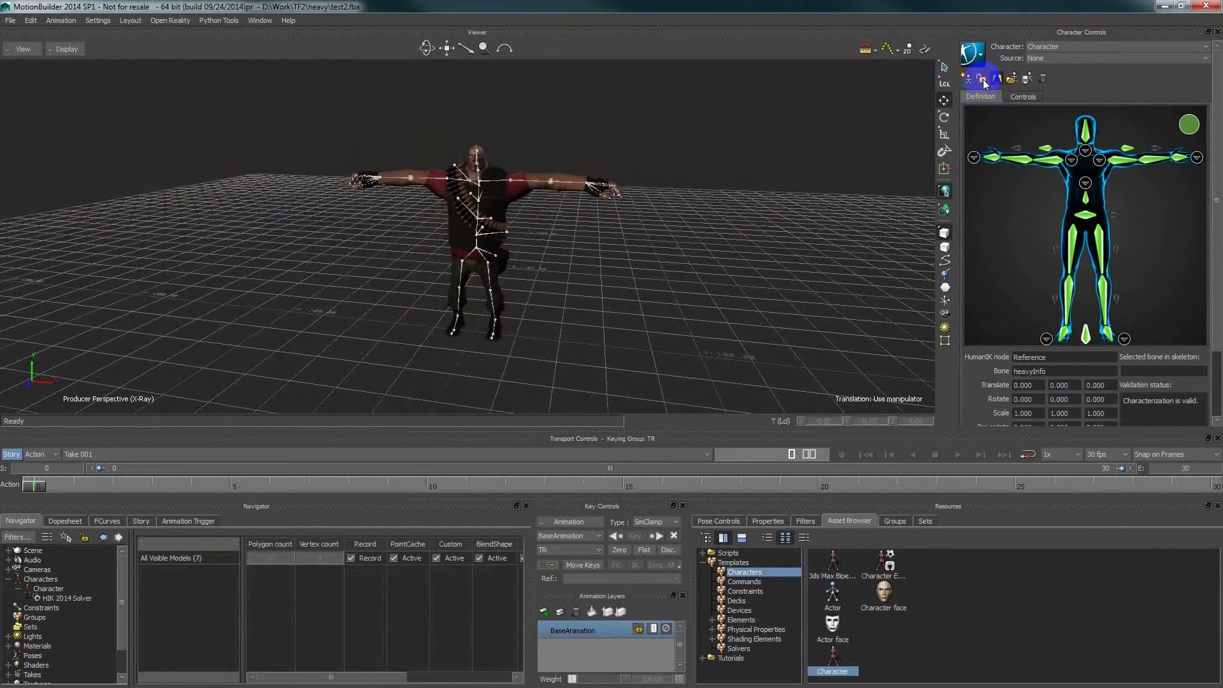
# Step: Characterize the mapped skeleton as a biped and create a Control Rig as its source
pyautogui.click(983, 80)
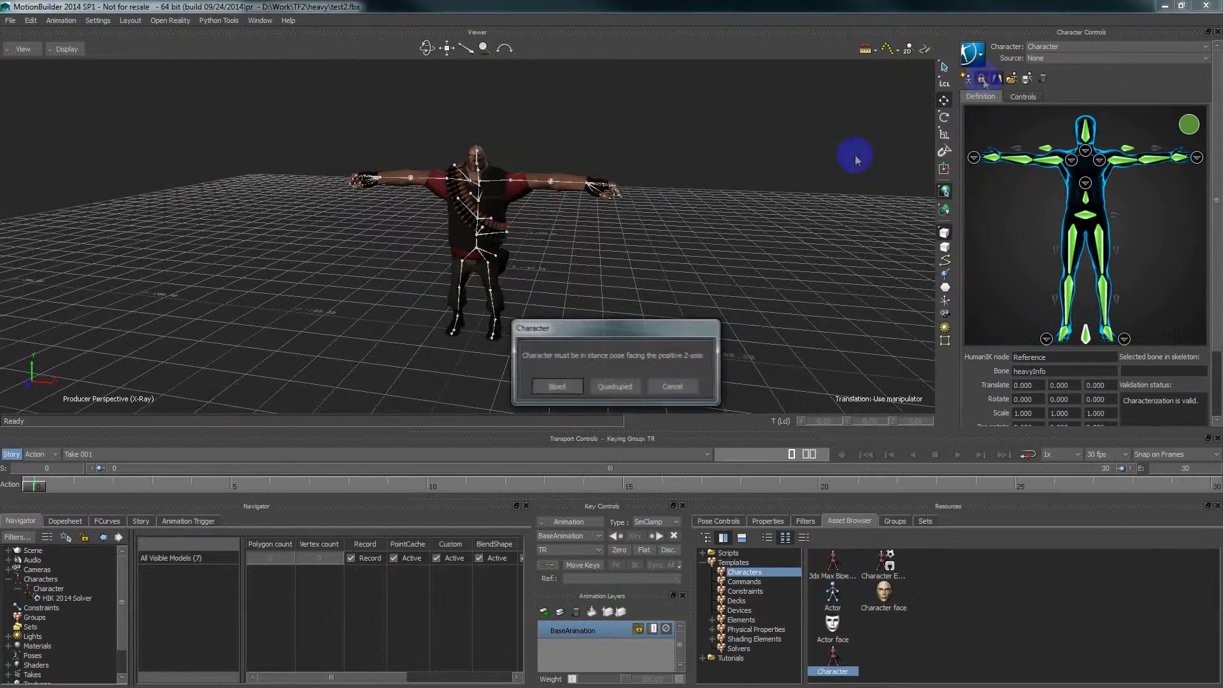
pyautogui.click(557, 386)
pyautogui.click(1154, 58)
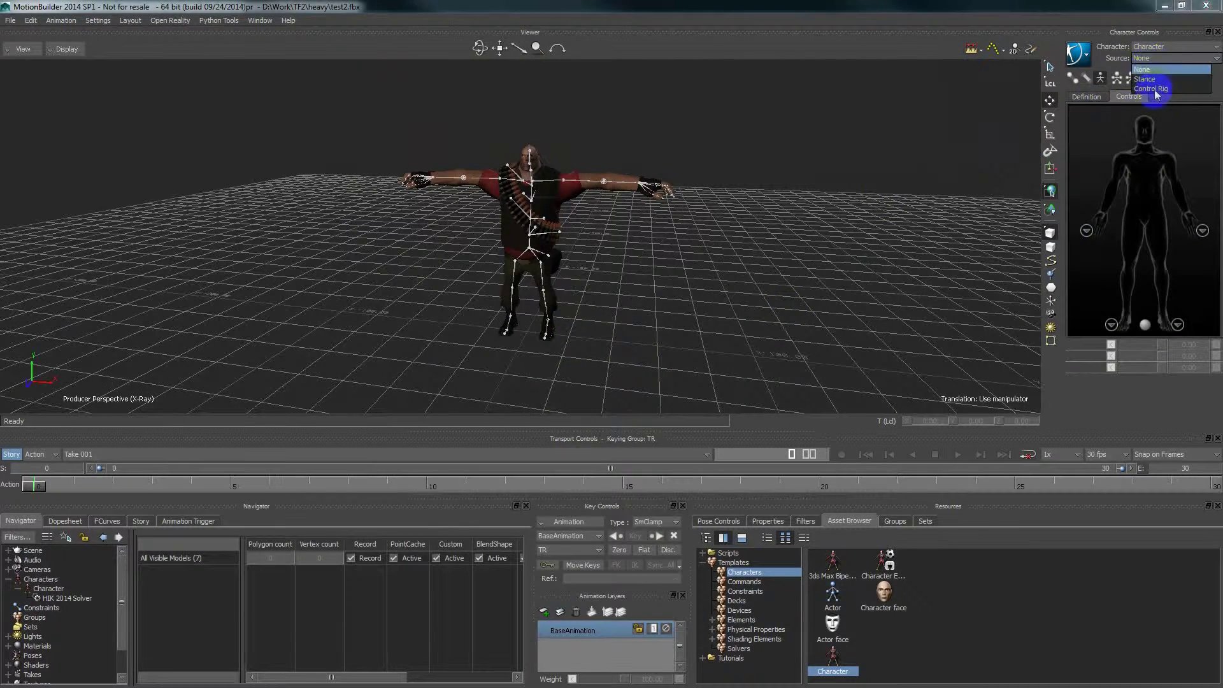
pyautogui.click(1152, 88)
pyautogui.click(561, 387)
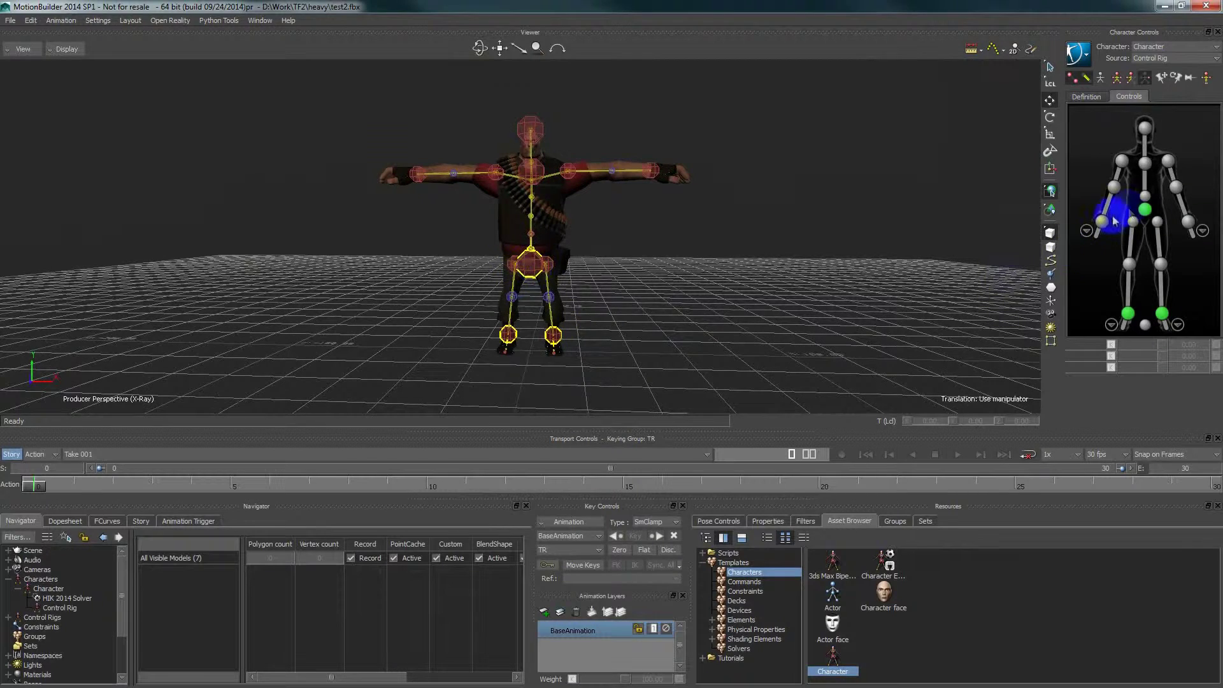
# Step: Try moving the control rig's hips effector, and undo the move
pyautogui.click(1145, 210)
pyautogui.moveTo(553, 253)
pyautogui.mouseDown()
pyautogui.moveTo(551, 273)
pyautogui.moveTo(554, 260)
pyautogui.moveTo(571, 264)
pyautogui.mouseUp()
pyautogui.hotkey('ctrl', 'z')
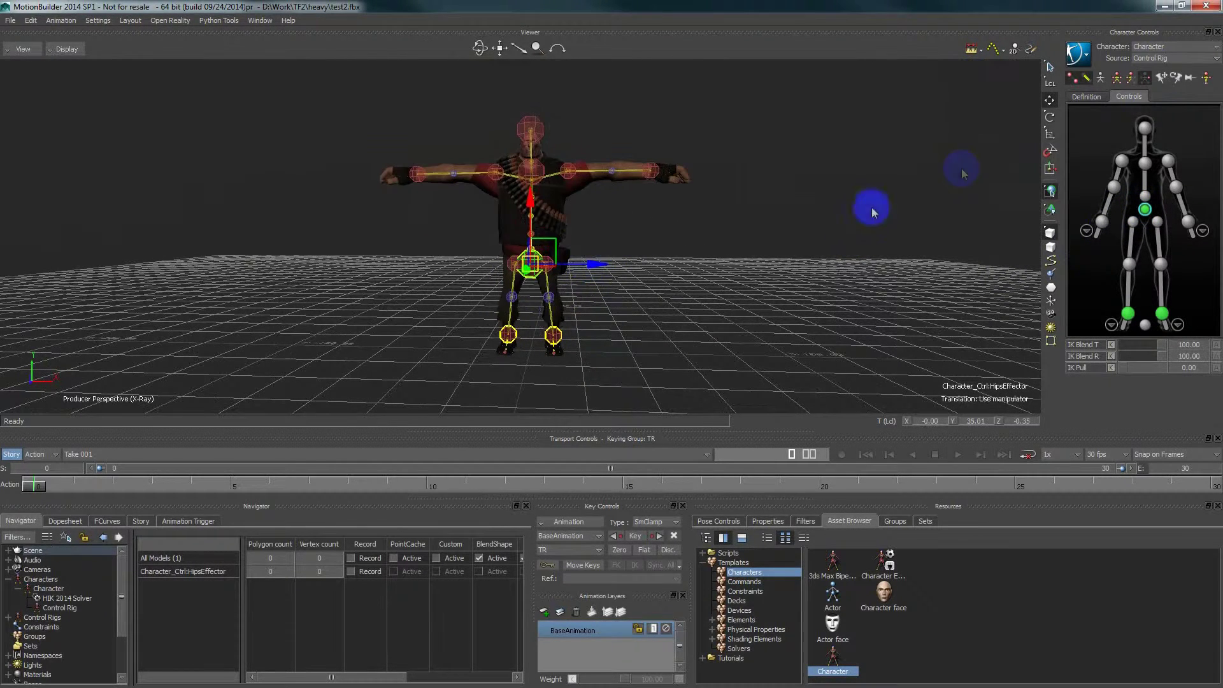
# Step: Switch the rig to Full Body manipulation and try moving the chest effector, leaving nothing selected
pyautogui.click(1119, 78)
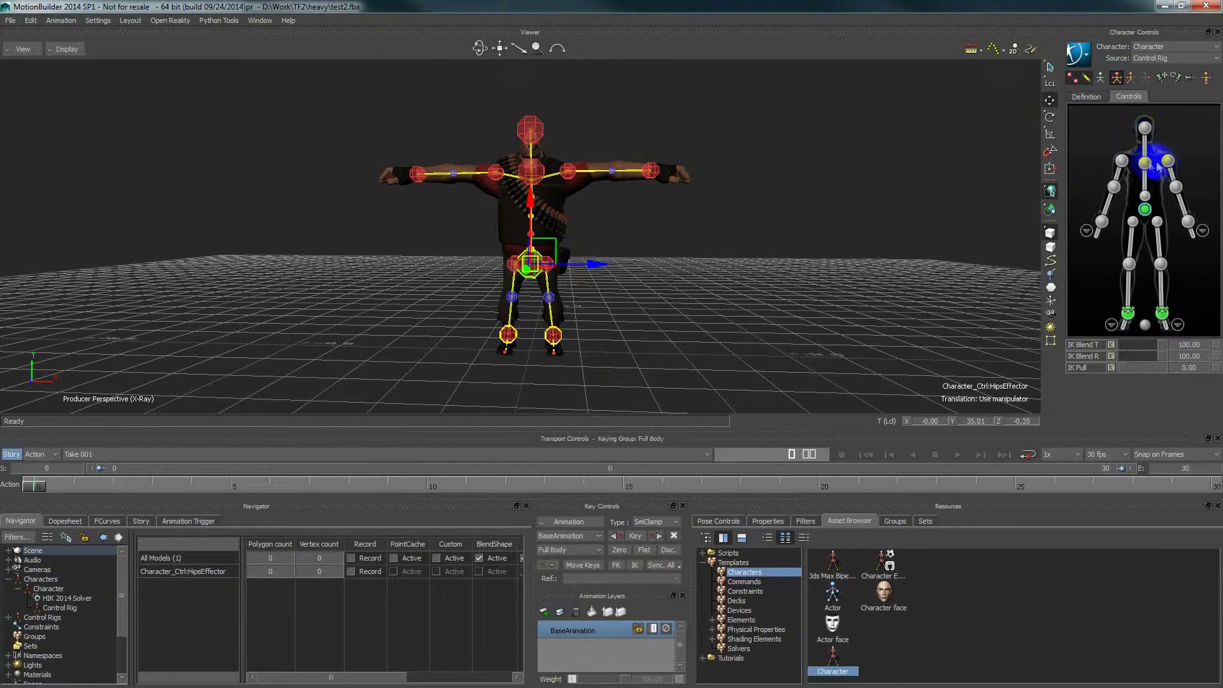
pyautogui.click(523, 167)
pyautogui.moveTo(543, 159); pyautogui.dragTo(607, 185)
pyautogui.keyDown('ctrl'); pyautogui.keyDown('shift'); pyautogui.moveTo(594, 277); pyautogui.dragTo(639, 275); pyautogui.keyUp('shift'); pyautogui.keyUp('ctrl')
pyautogui.click(638, 283)
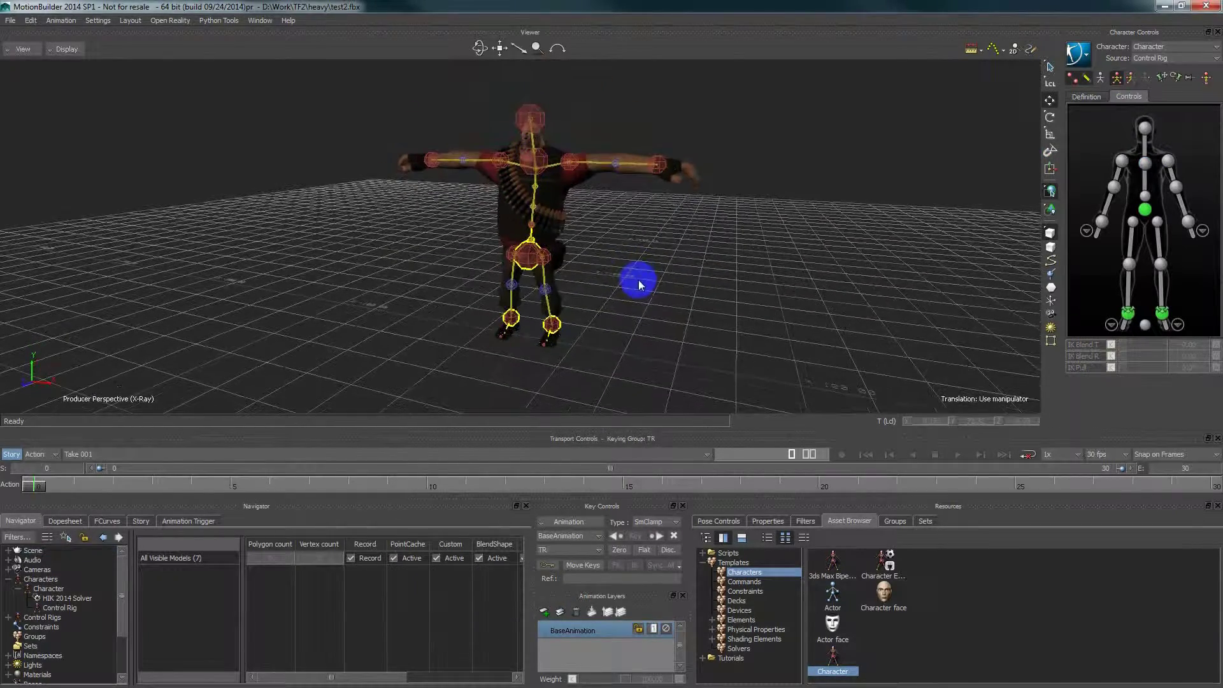
# Step: Merge the Punch motion asset from the Tutorials folder into the scene
pyautogui.click(707, 659)
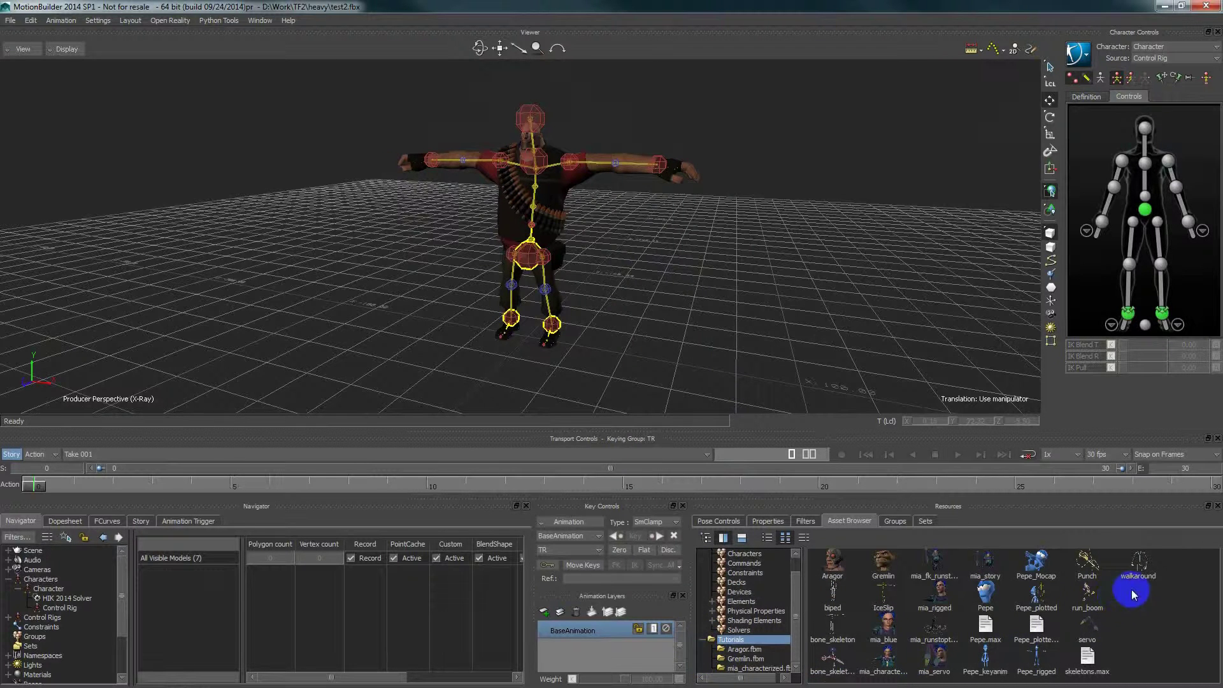
pyautogui.click(1090, 564)
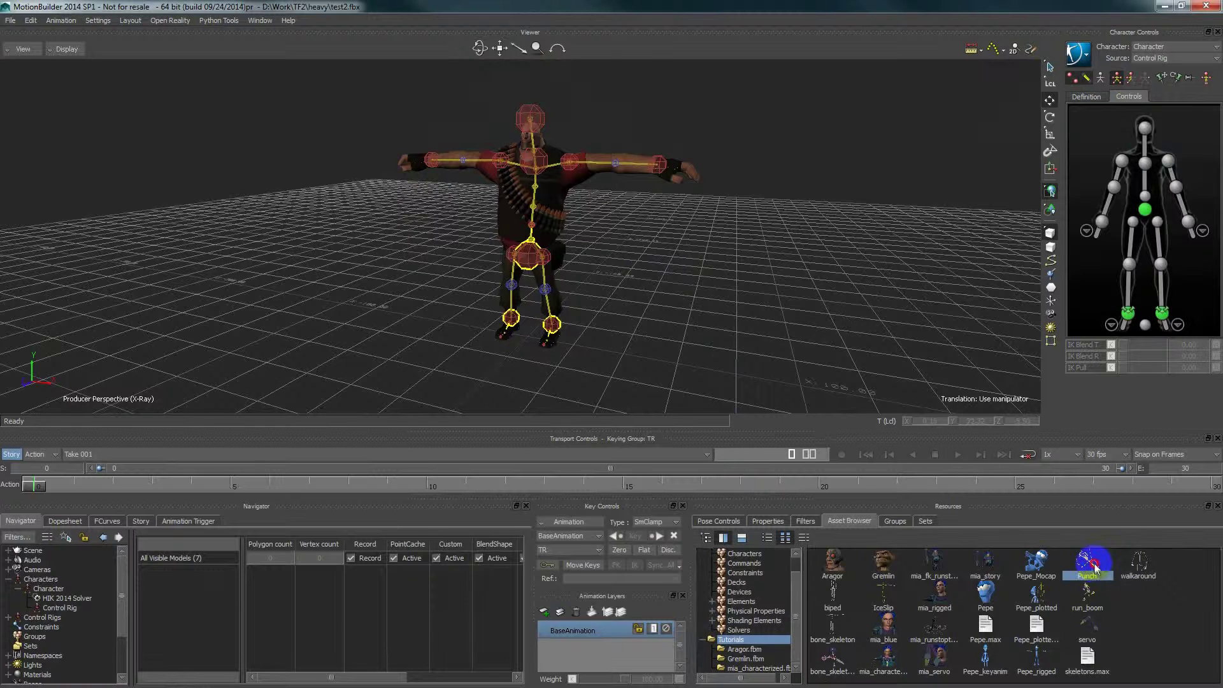
pyautogui.moveTo(978, 386); pyautogui.dragTo(997, 318)
pyautogui.click(1019, 315)
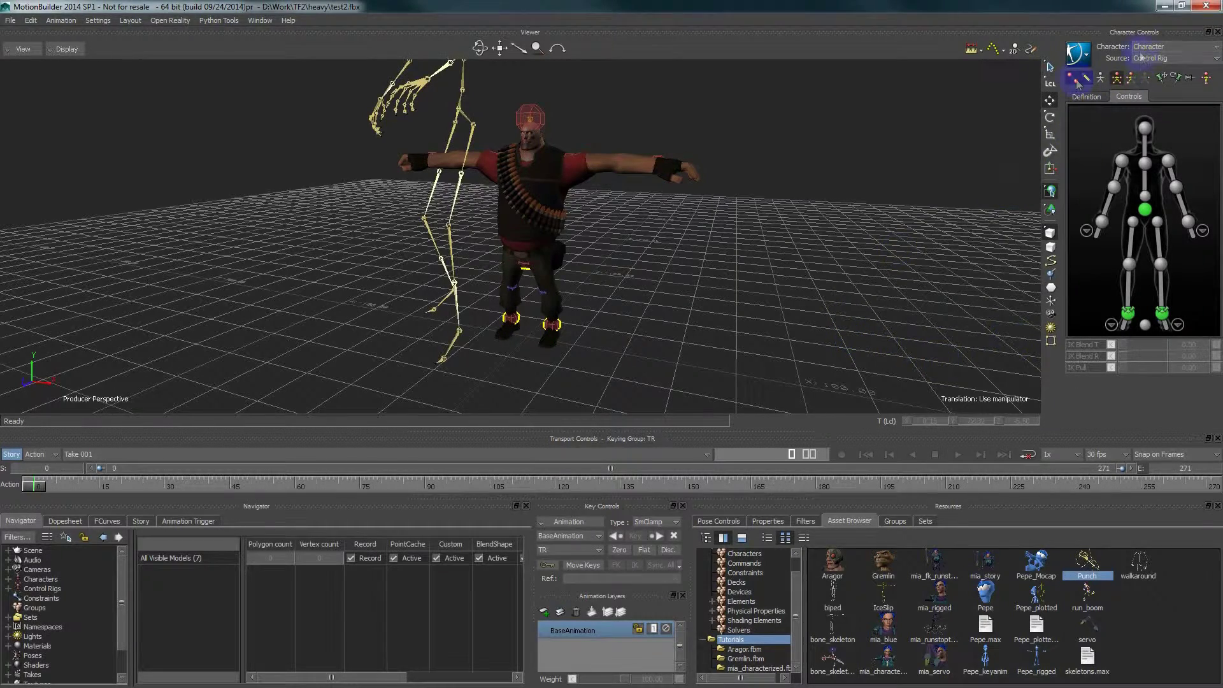
# Step: Rename the Heavy's character to HeavyChar in the scene's character list
pyautogui.keyDown('ctrl'); pyautogui.keyDown('shift'); pyautogui.moveTo(787, 277); pyautogui.dragTo(818, 280); pyautogui.keyUp('shift'); pyautogui.keyUp('ctrl')
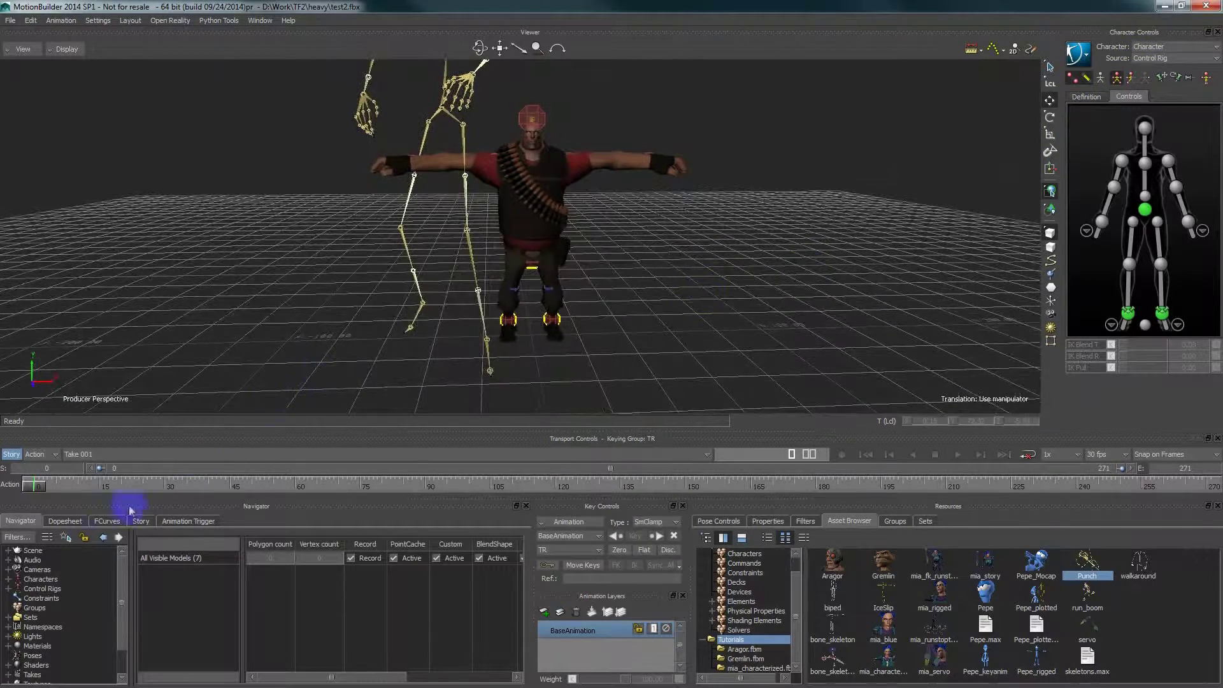
pyautogui.click(7, 580)
pyautogui.rightClick(45, 596)
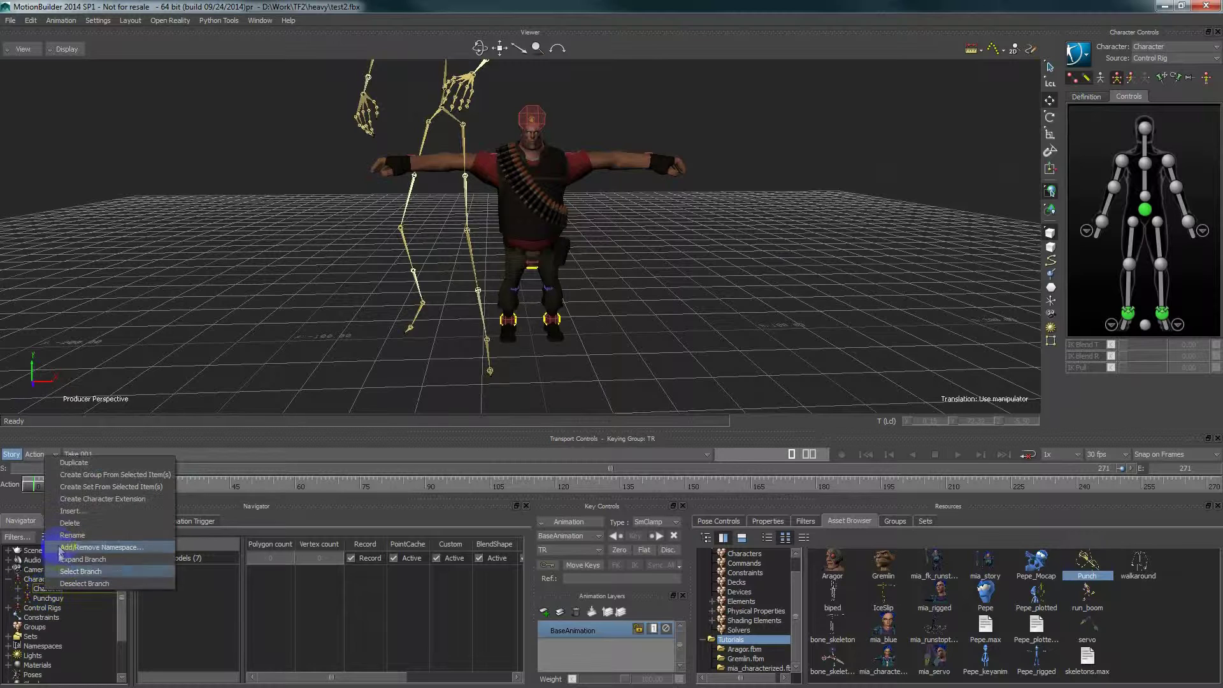
pyautogui.click(61, 539)
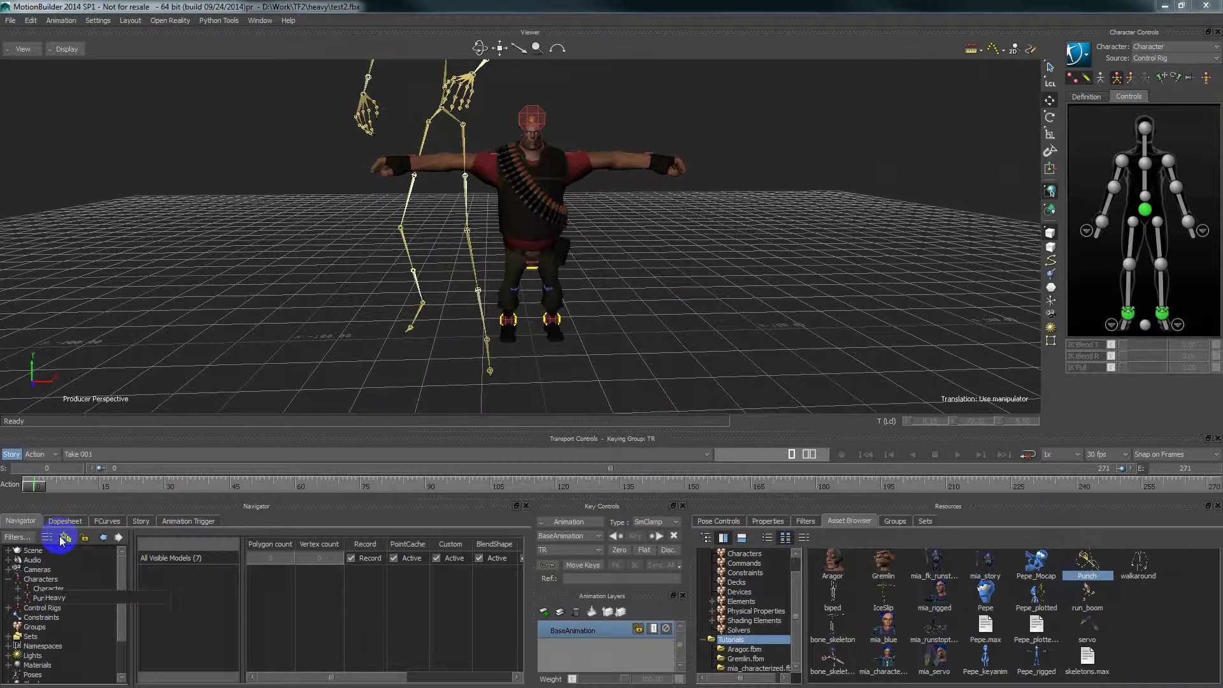
pyautogui.write('HeavyChar')
pyautogui.press('Return')
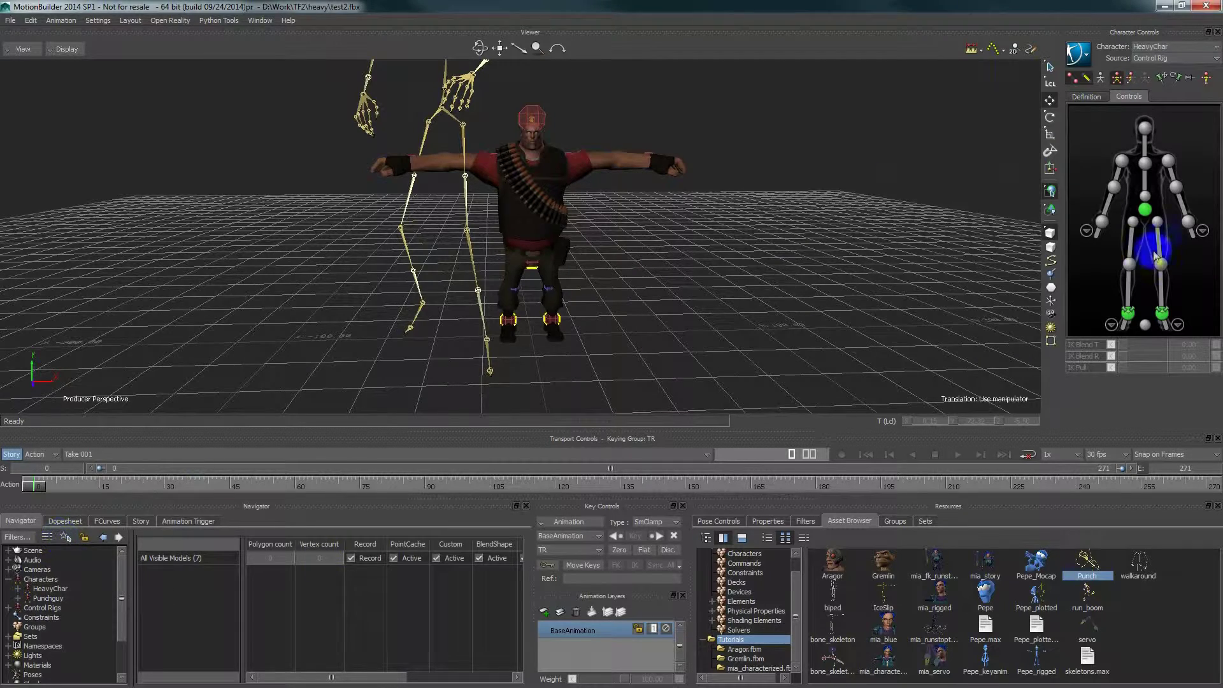
# Step: Set Punchguy as HeavyChar's source and play the retargeted animation
pyautogui.click(1152, 60)
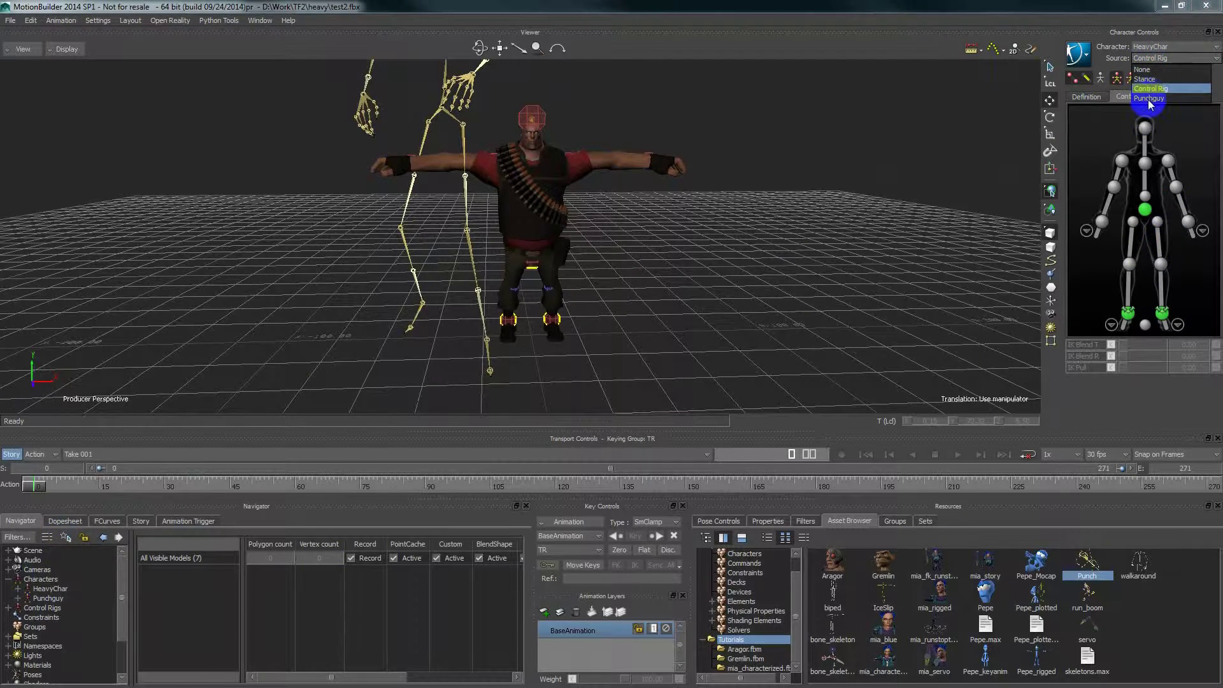
pyautogui.click(1149, 102)
pyautogui.keyDown('ctrl'); pyautogui.keyDown('shift'); pyautogui.moveTo(750, 223); pyautogui.dragTo(677, 296); pyautogui.keyUp('shift'); pyautogui.keyUp('ctrl')
pyautogui.hotkey('ctrl', 'space')
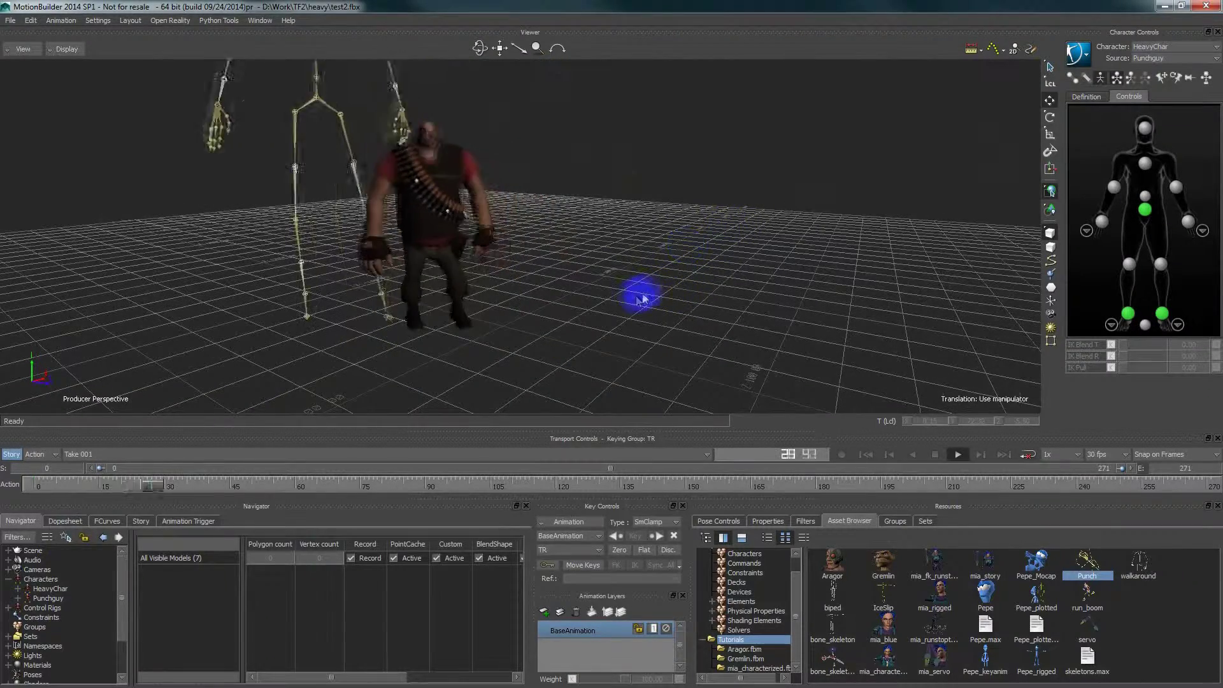
# Step: Display only the models in the view, turn on looped playback and rewind the animation to its first frame
pyautogui.hotkey('ctrl', 'a')
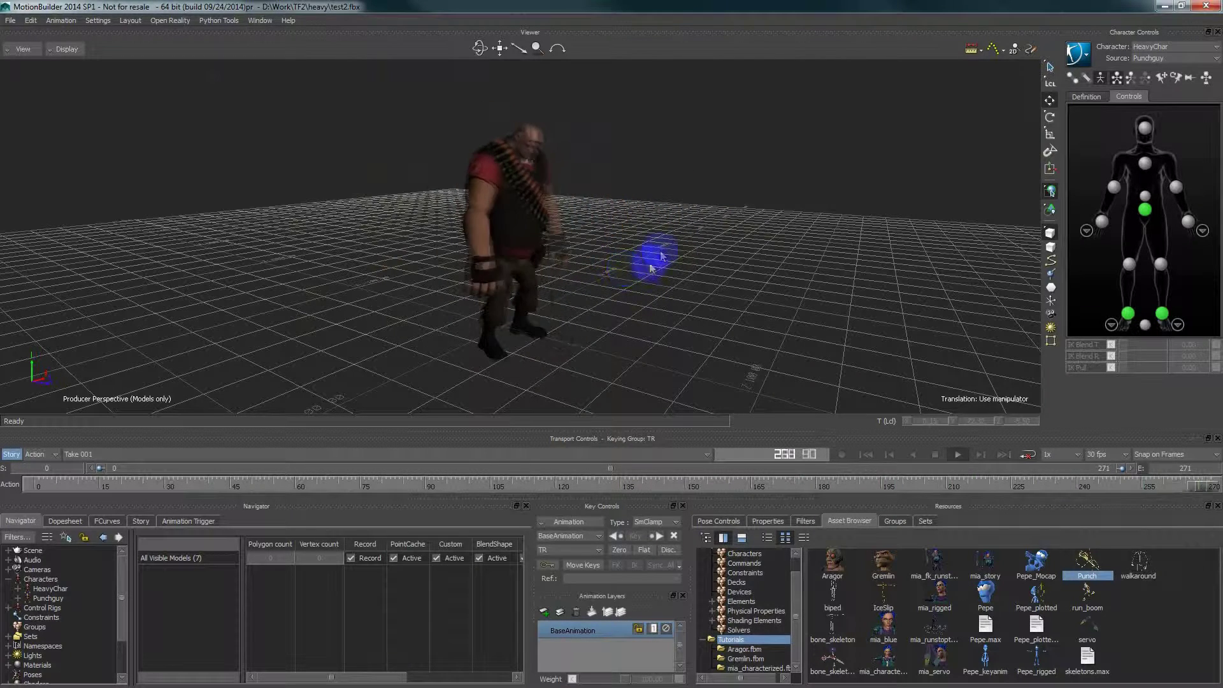
pyautogui.keyDown('ctrl'); pyautogui.keyDown('shift'); pyautogui.moveTo(650, 302); pyautogui.dragTo(593, 291); pyautogui.keyUp('shift'); pyautogui.keyUp('ctrl')
pyautogui.click(1024, 454)
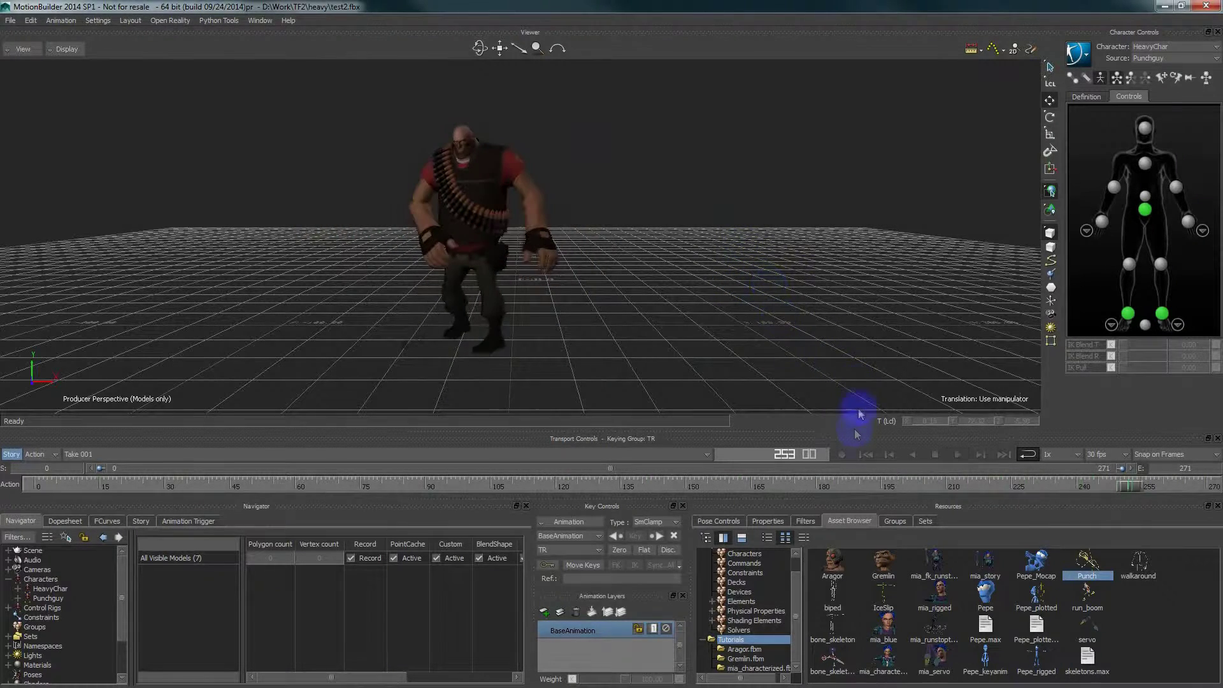
pyautogui.click(865, 454)
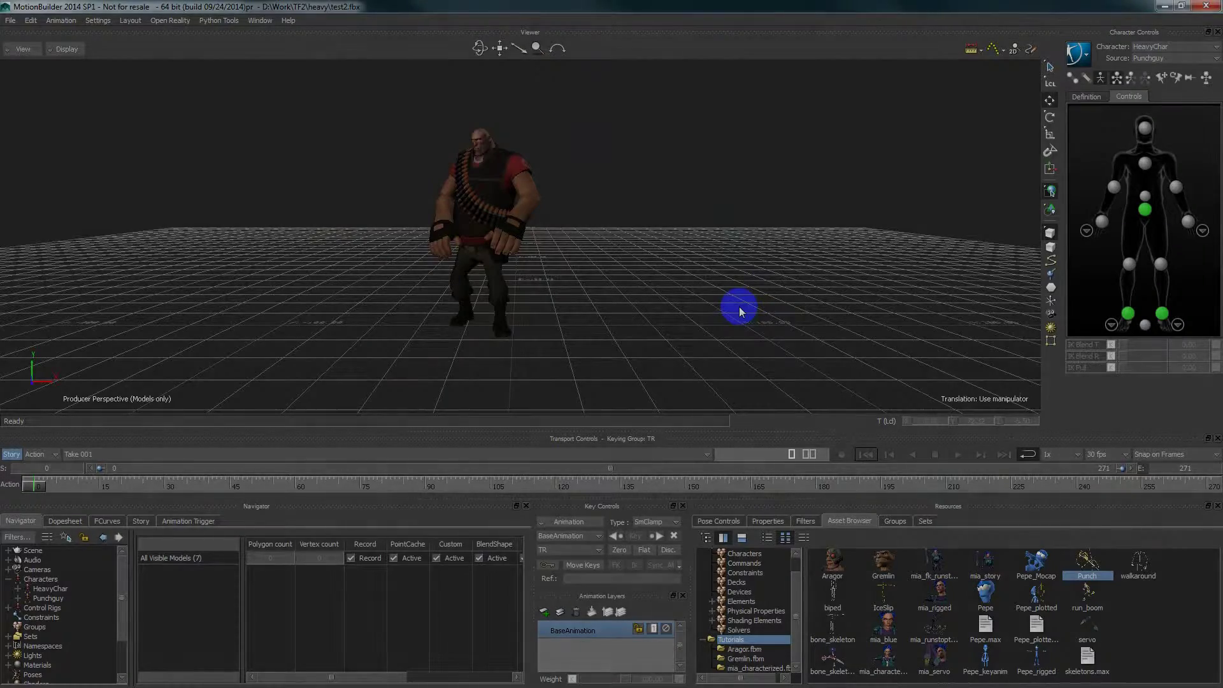